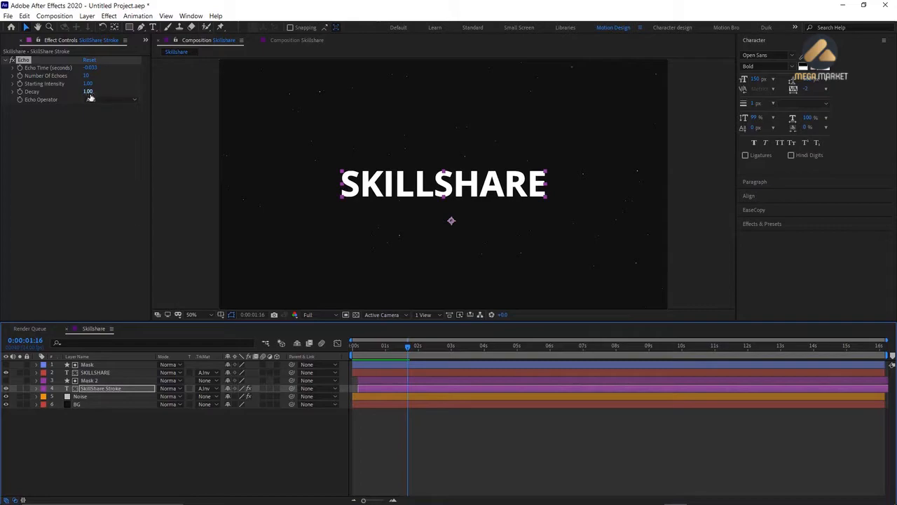
Open the Echo effect's Decay for editing on the SkillShare Stroke layer, and increase the CC HexTile radius on the Glitch 2 layer
left_click(88, 92)
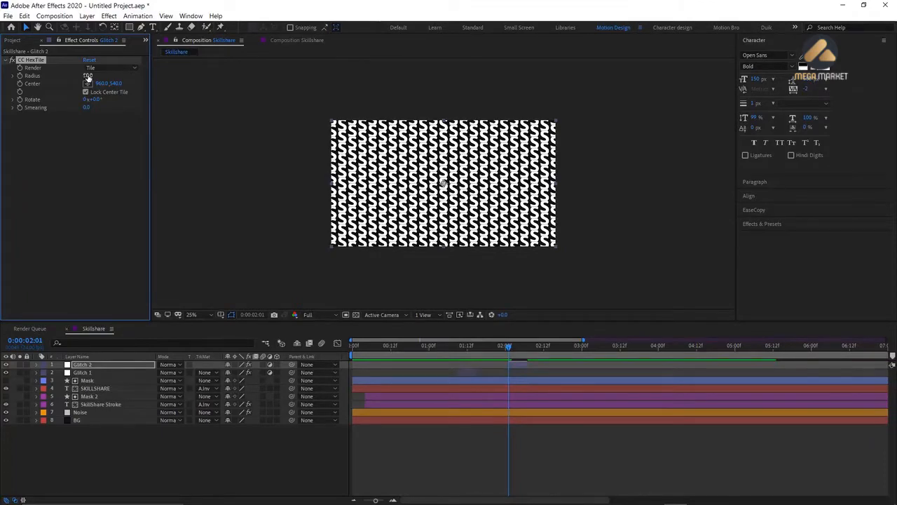
left_click_drag(88, 75, 108, 76)
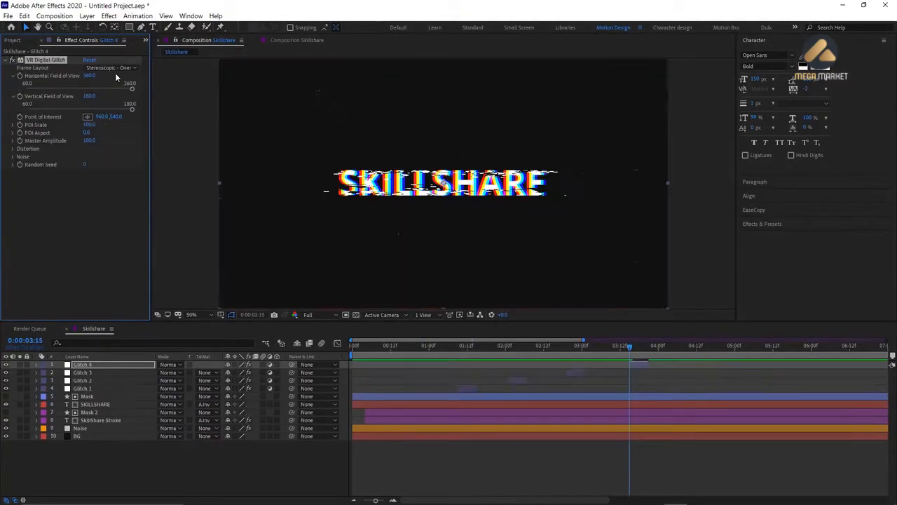
Try the Stereoscopic - Side-by-Side frame layout for the VR Digital Glitch on the Glitch 4 layer, and set it to Monoscopic
left_click(115, 69)
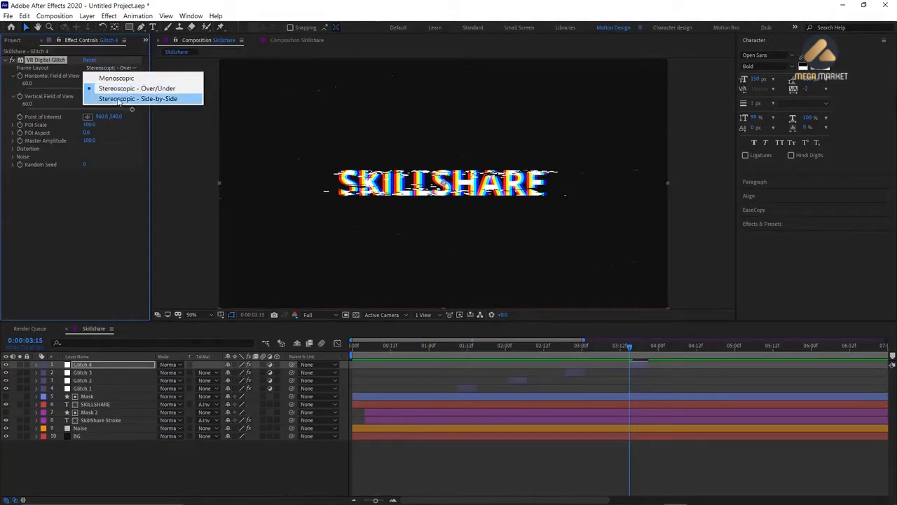
left_click(121, 99)
left_click(122, 68)
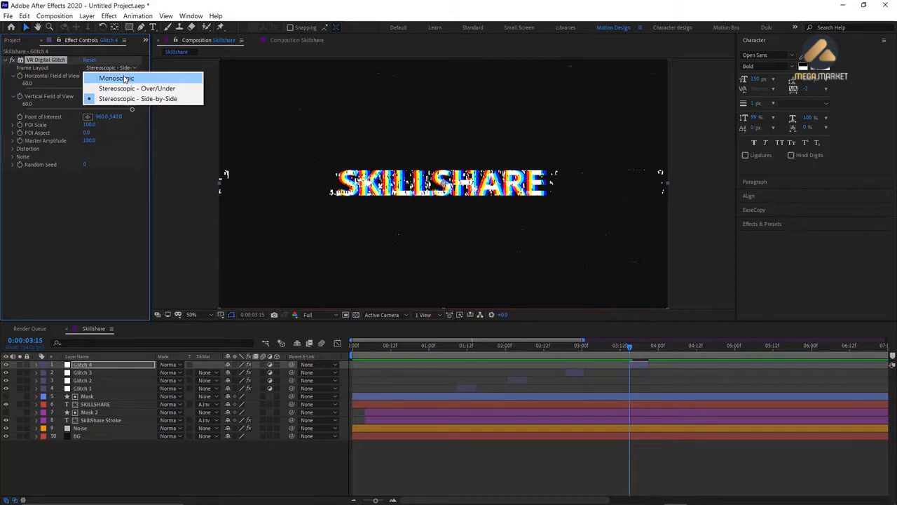
left_click(119, 79)
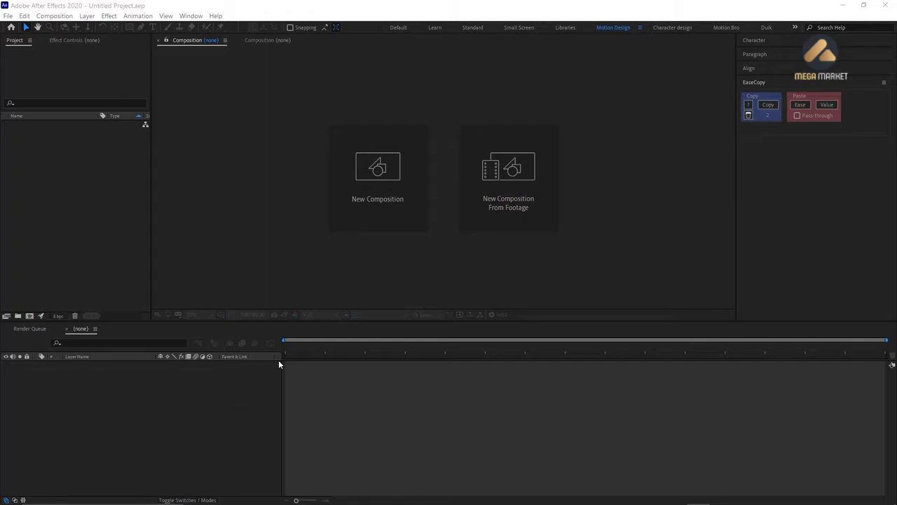
Create a new composition named Skillshare with the HDTV 1080 24 preset
left_click(384, 196)
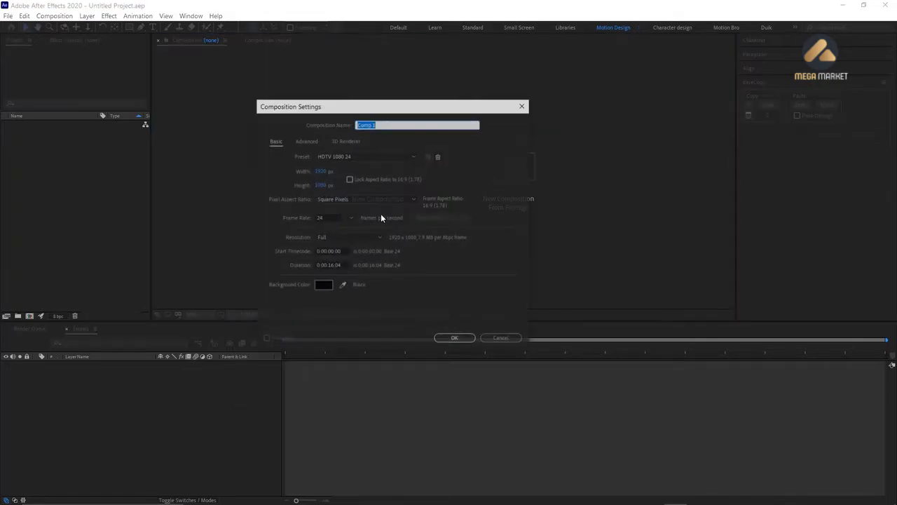
type("S")
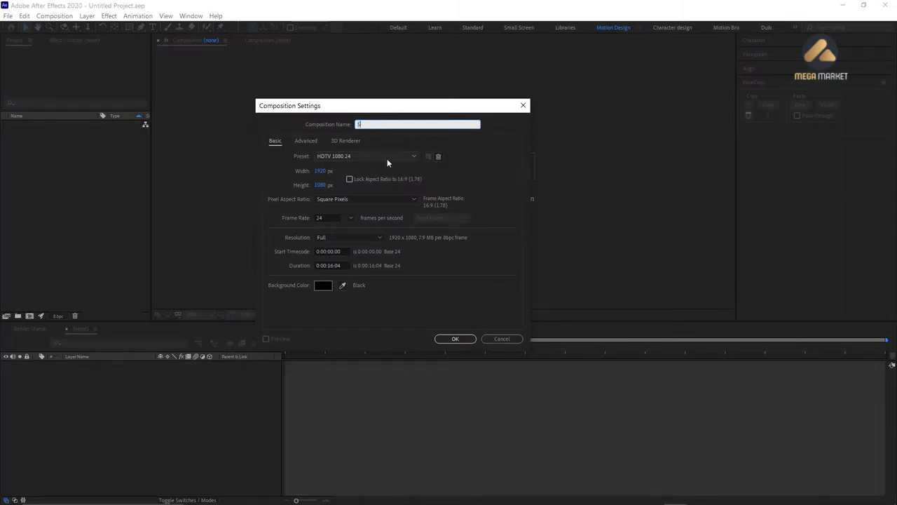
type("killshare")
left_click(454, 340)
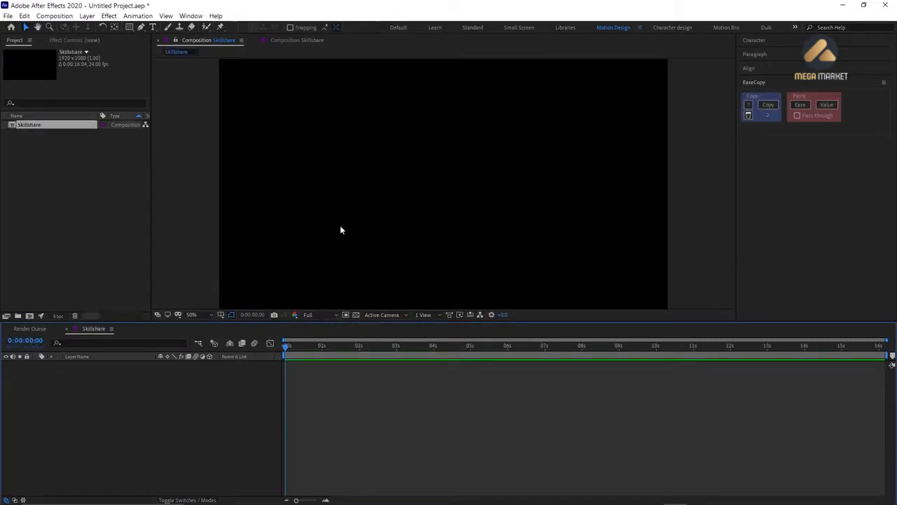
Add a text layer reading SKILLSHARE to the composition
key("comma")
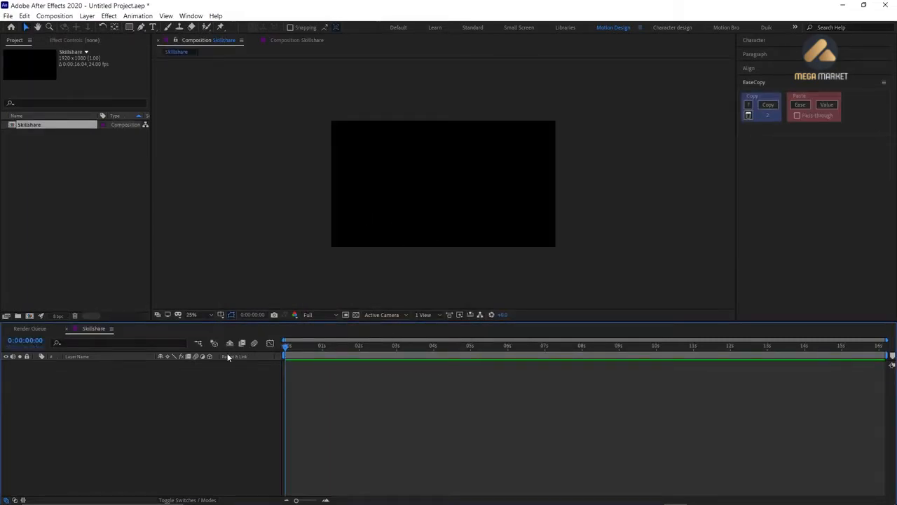
left_click(154, 27)
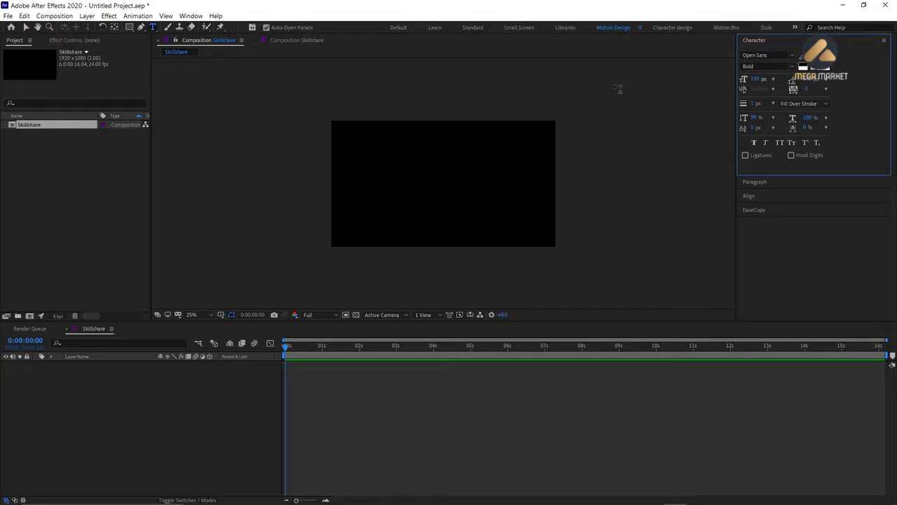
left_click(365, 179)
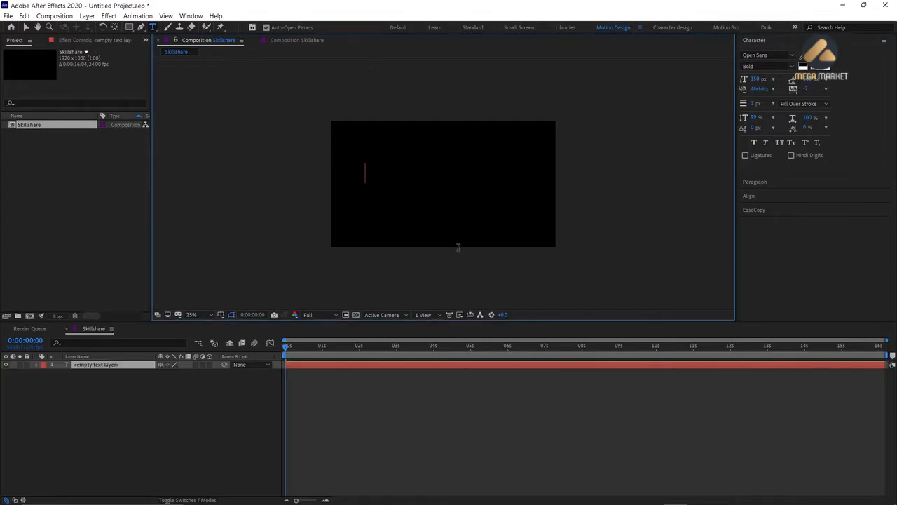
type("SKIU")
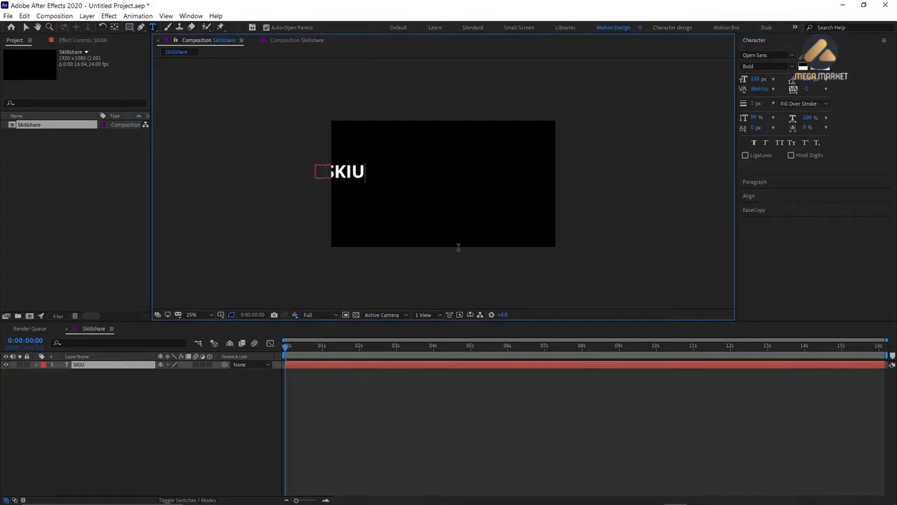
type("L")
key("BackSpace")
key("BackSpace")
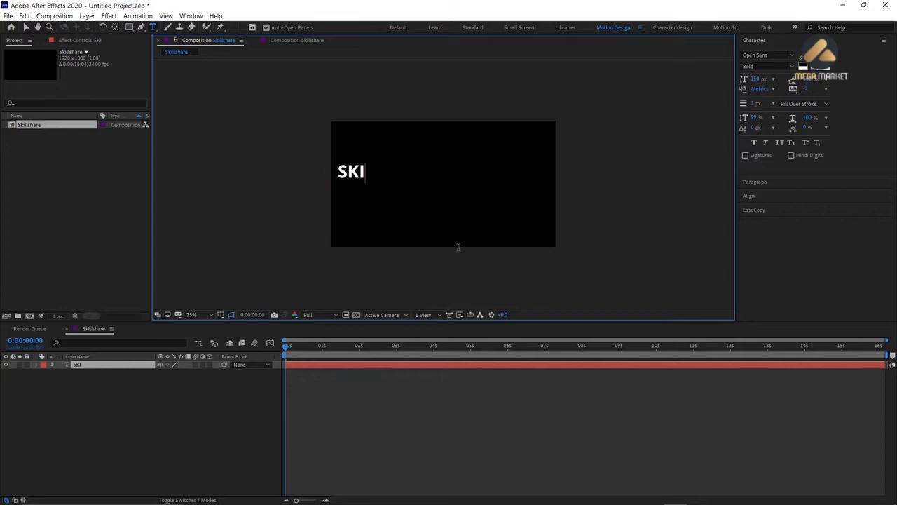
type("LLSHARE")
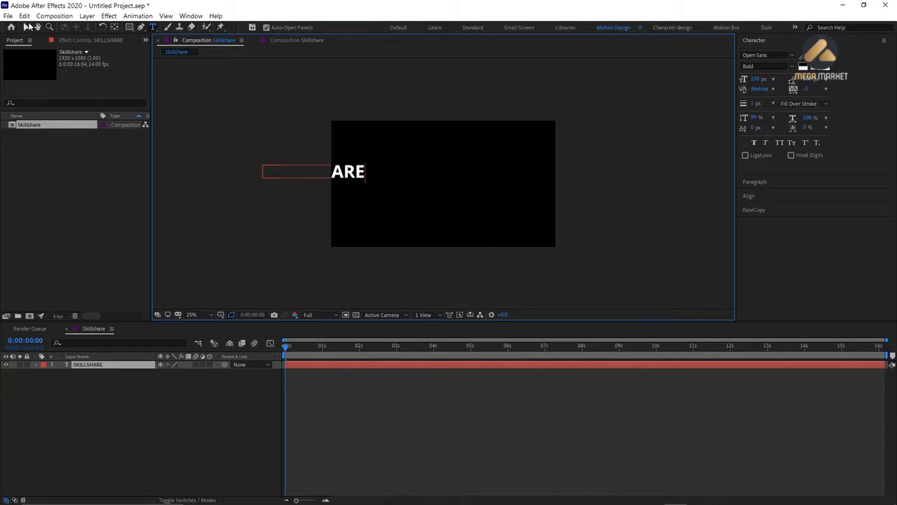
left_click(26, 26)
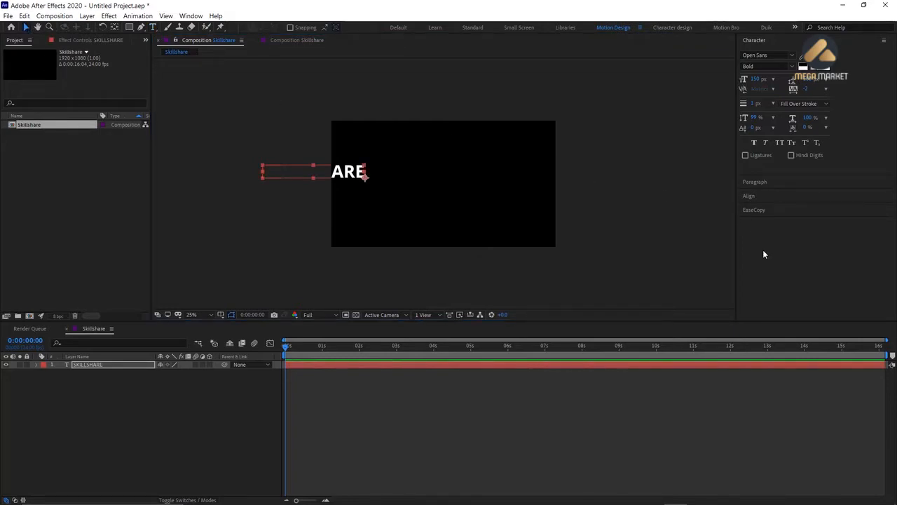
Center the SKILLSHARE text horizontally and vertically in the composition
left_click(756, 197)
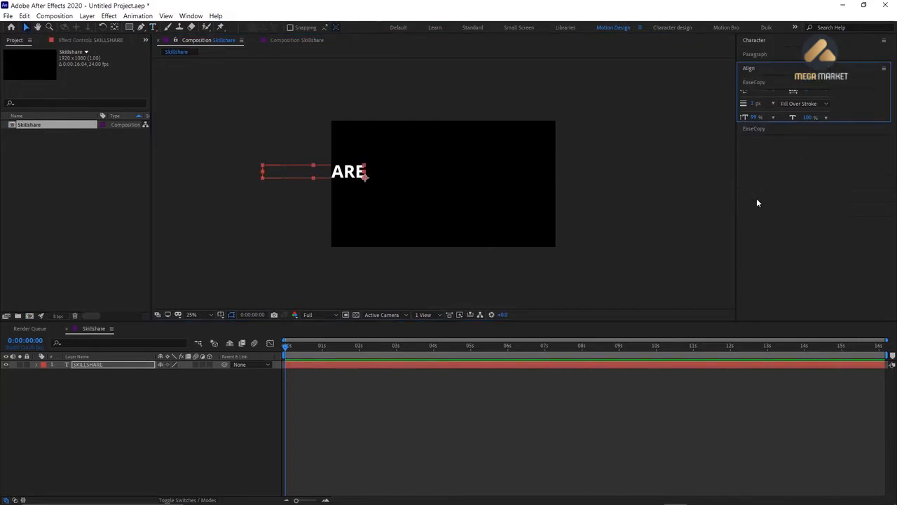
left_click(761, 94)
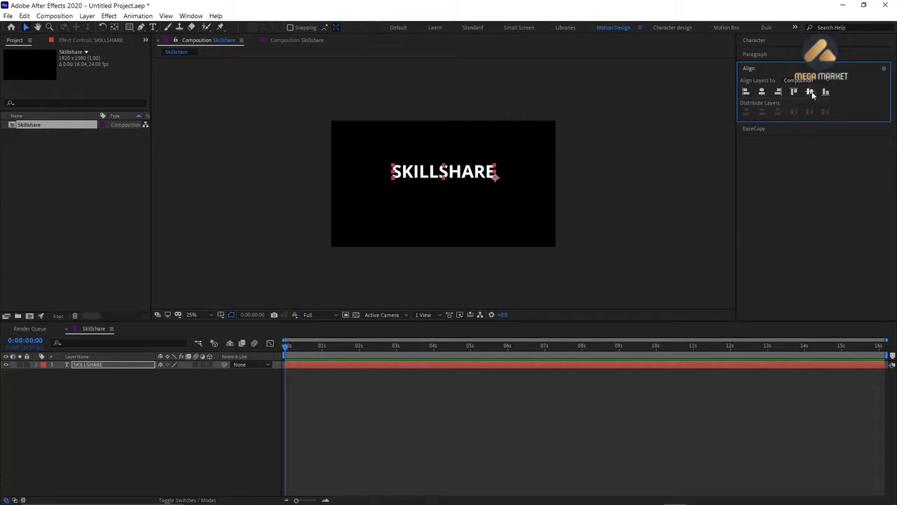
left_click(810, 94)
key("period")
left_click(74, 375)
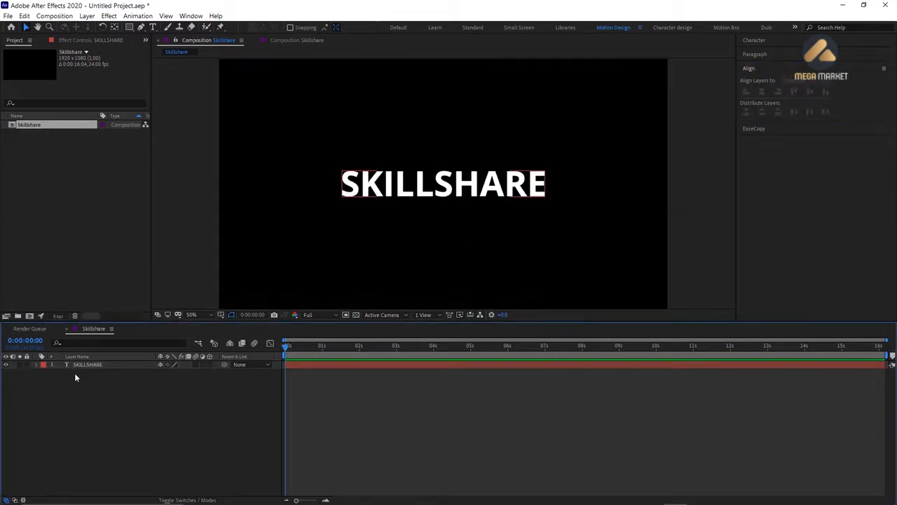
Add a Position text animator to the SKILLSHARE layer
left_click(72, 366)
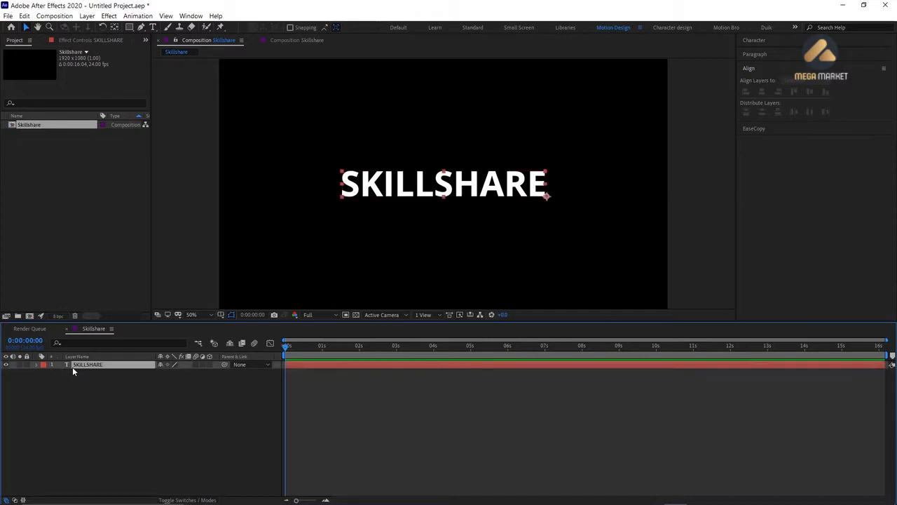
left_click(36, 364)
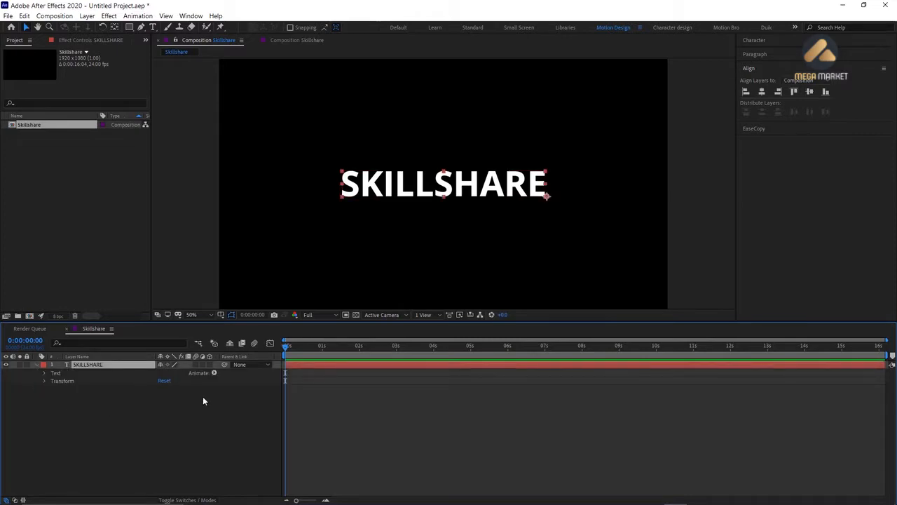
left_click(214, 373)
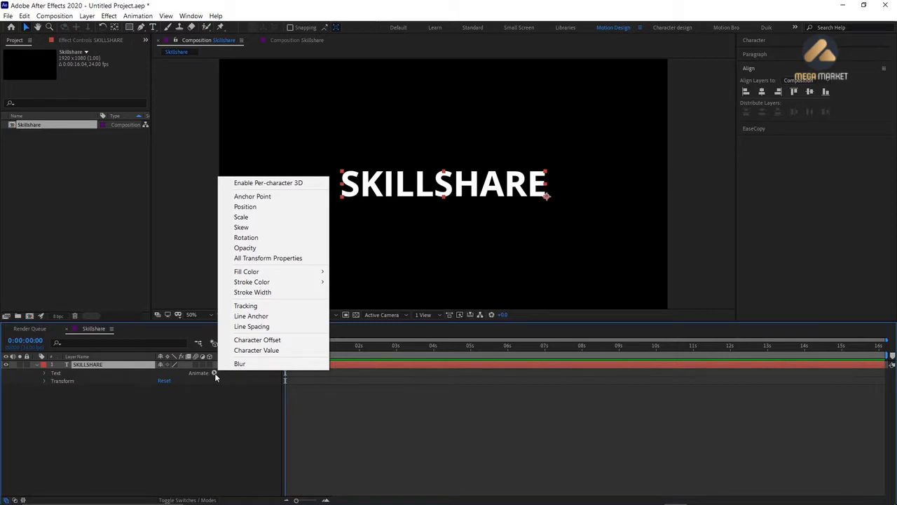
left_click(261, 207)
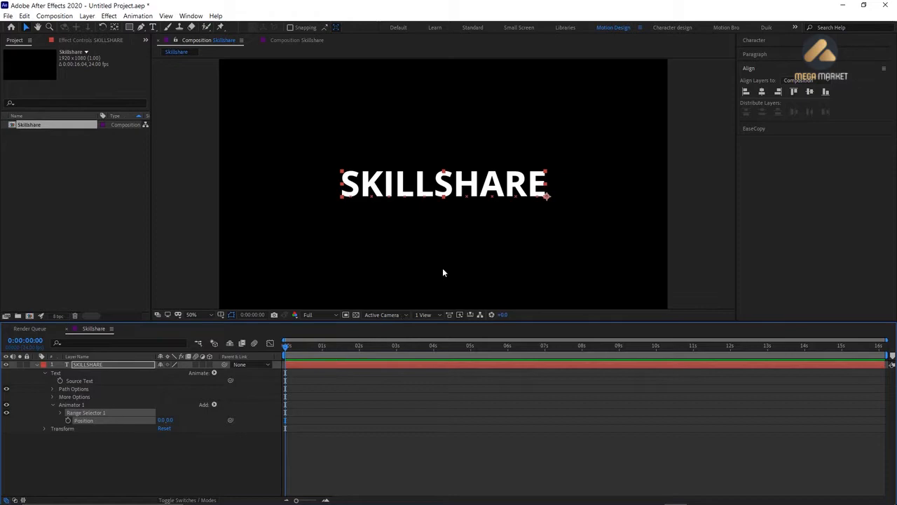
Set the text animator's Position to 0.0, 150.0 so the text shifts downward
scroll(443, 268, "down", 2)
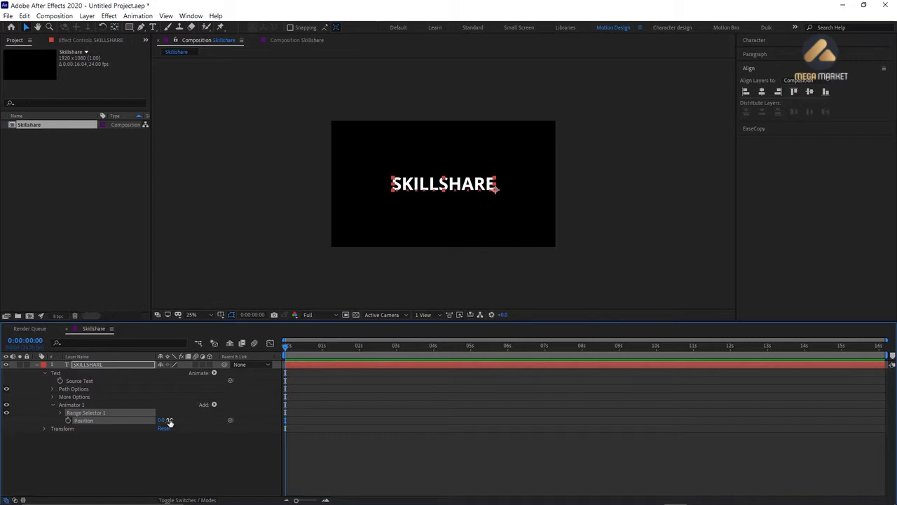
left_click_drag(169, 421, 240, 423)
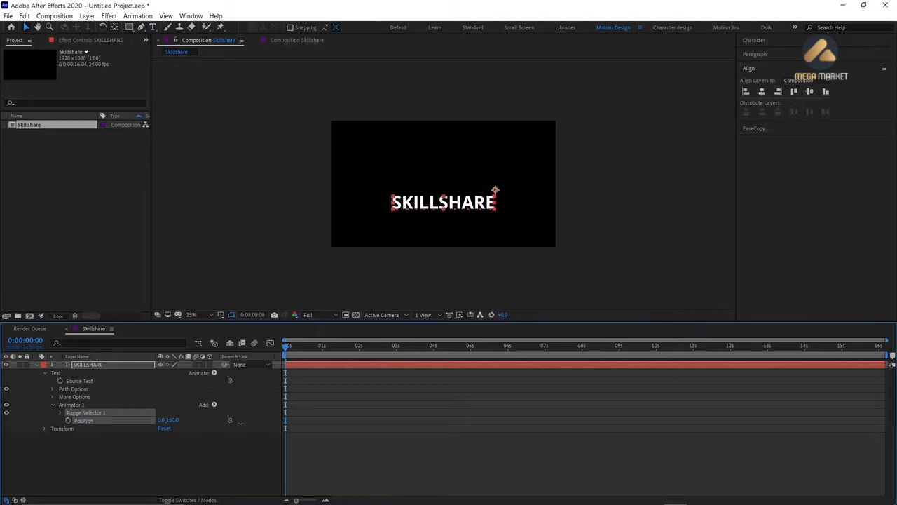
left_click(173, 420)
type("150")
key("Return")
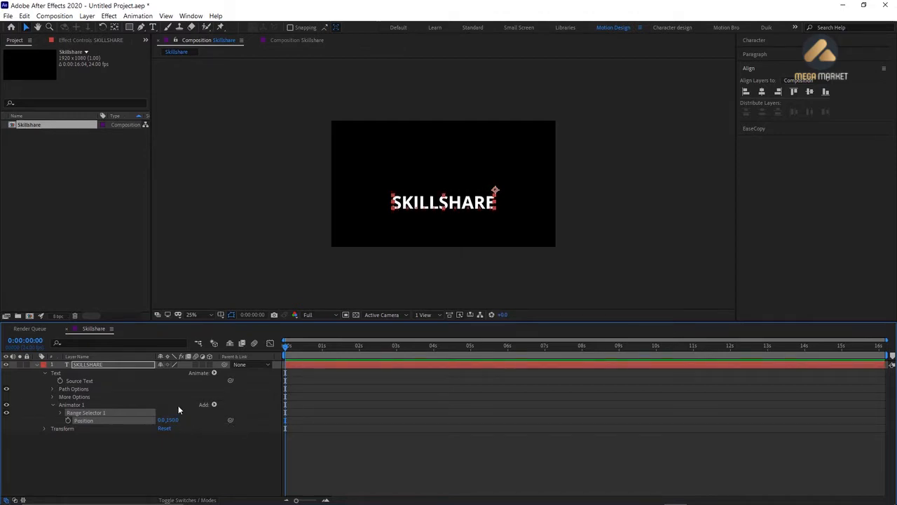
left_click(148, 458)
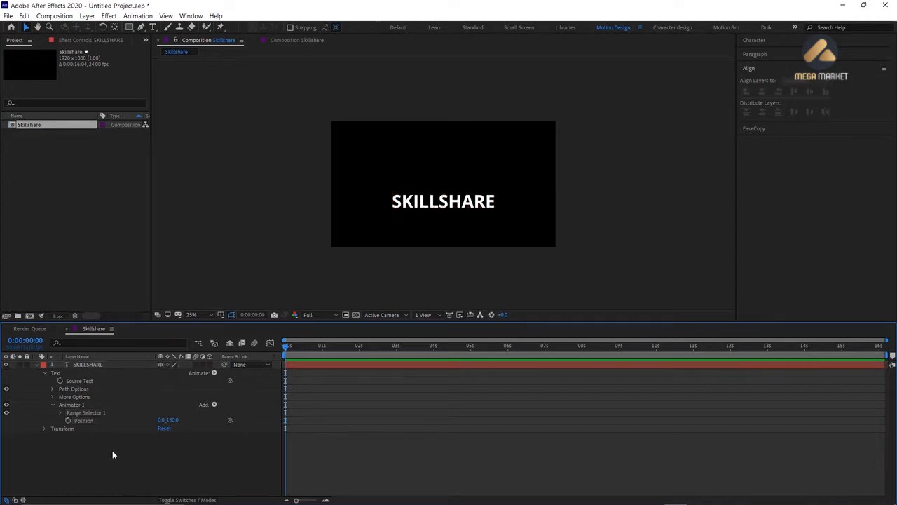
Set the Offset of Range Selector 1 to -100% and keyframe it at 0:00:00:00
left_click(61, 413)
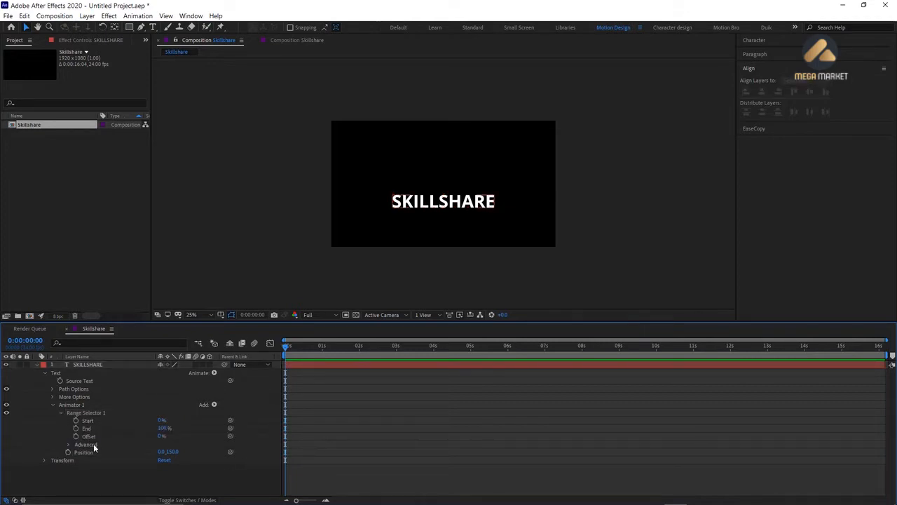
left_click(160, 436)
type("-100")
key("Return")
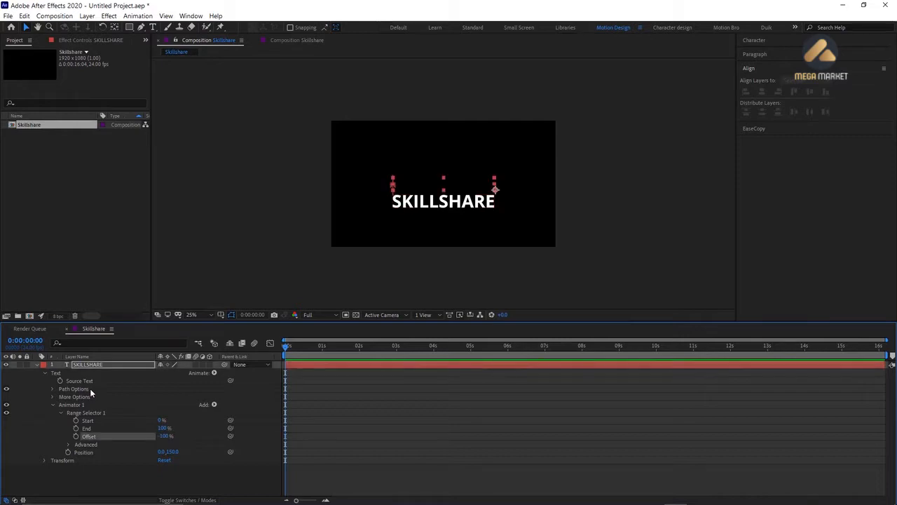
left_click(76, 436)
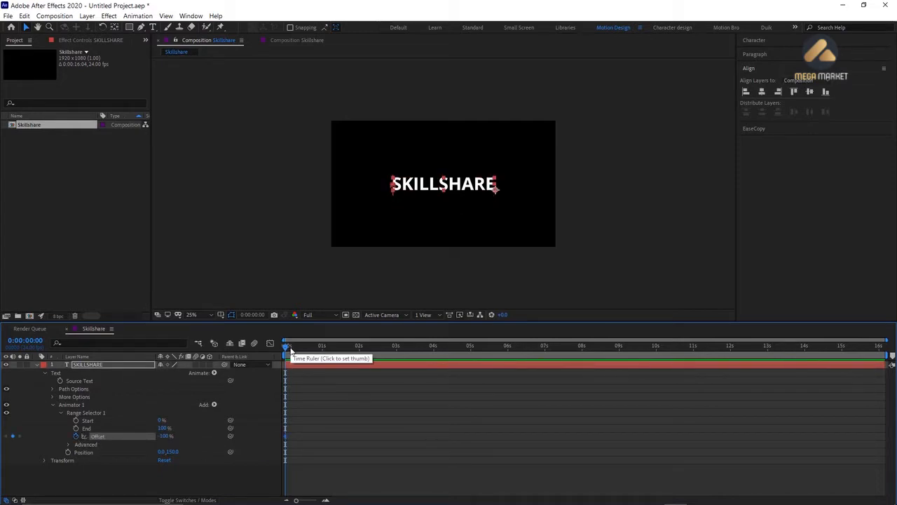
Add a second Offset keyframe of 100% at 0:00:01:00
left_click_drag(292, 349, 323, 367)
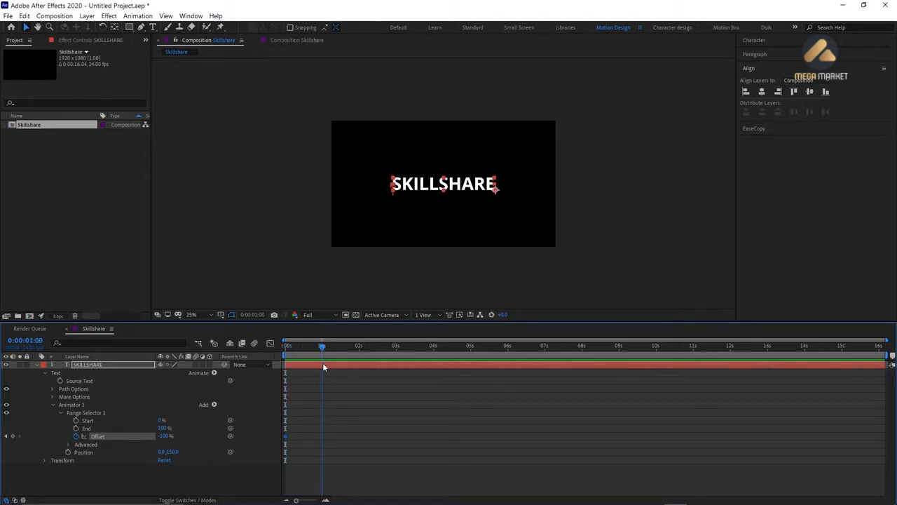
left_click(165, 436)
type("100")
key("Return")
Play back the SKILLSHARE text animation from the start of the timeline and return to the first frame
left_click_drag(311, 348, 242, 362)
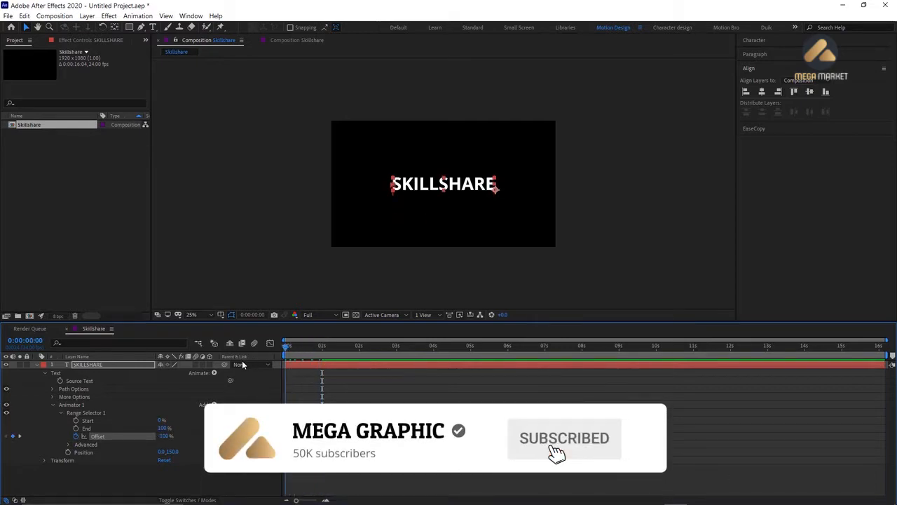
key("space")
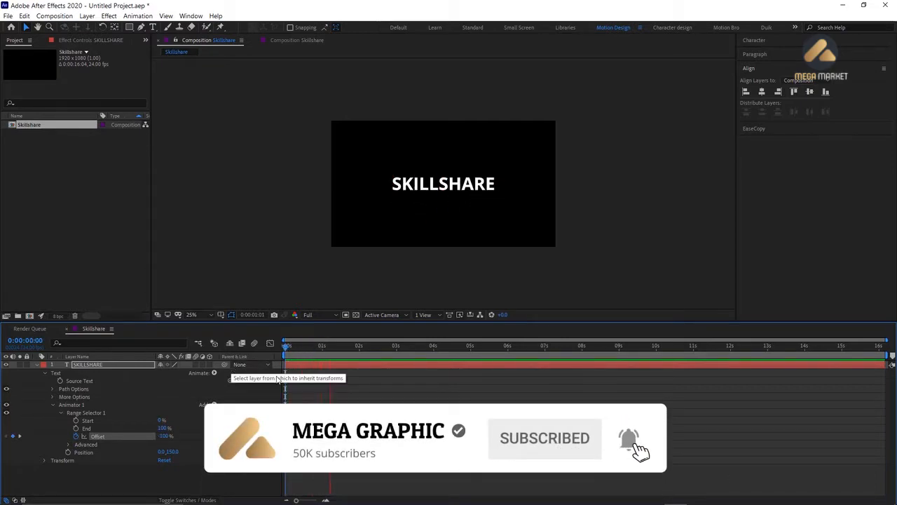
key("space")
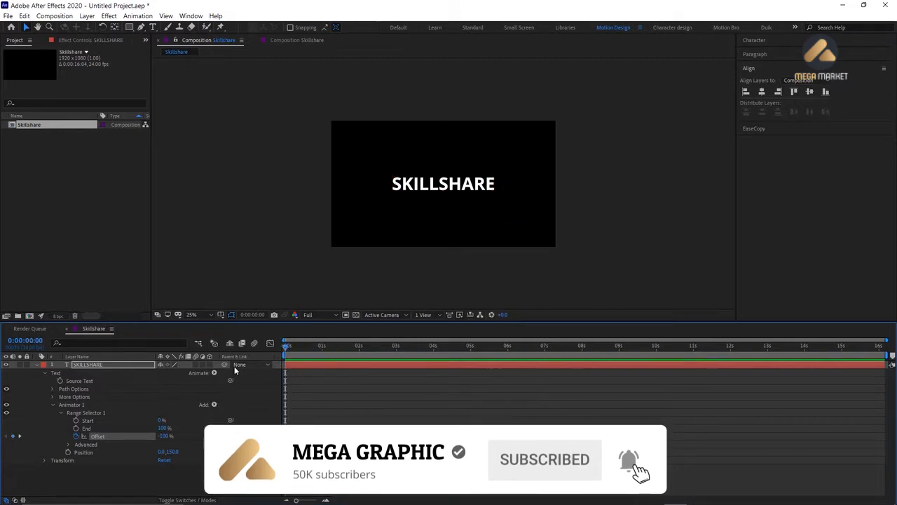
key("space")
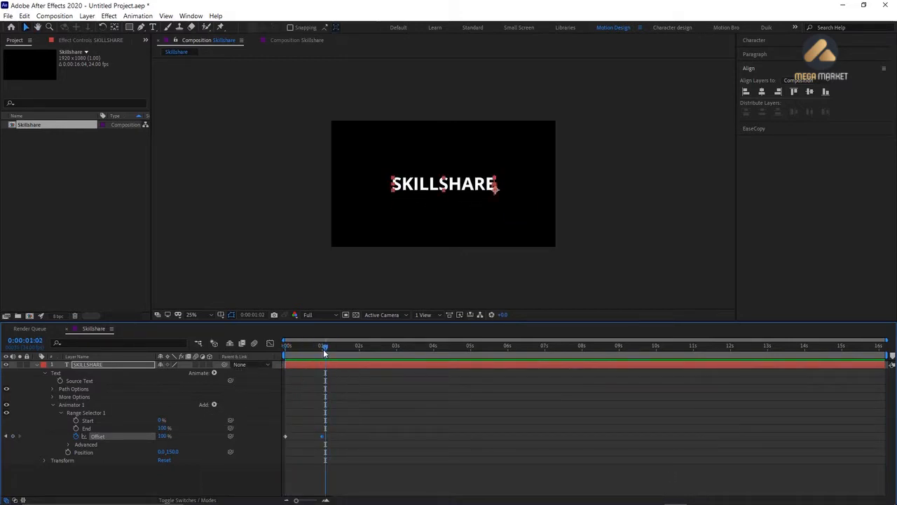
left_click_drag(324, 349, 283, 363)
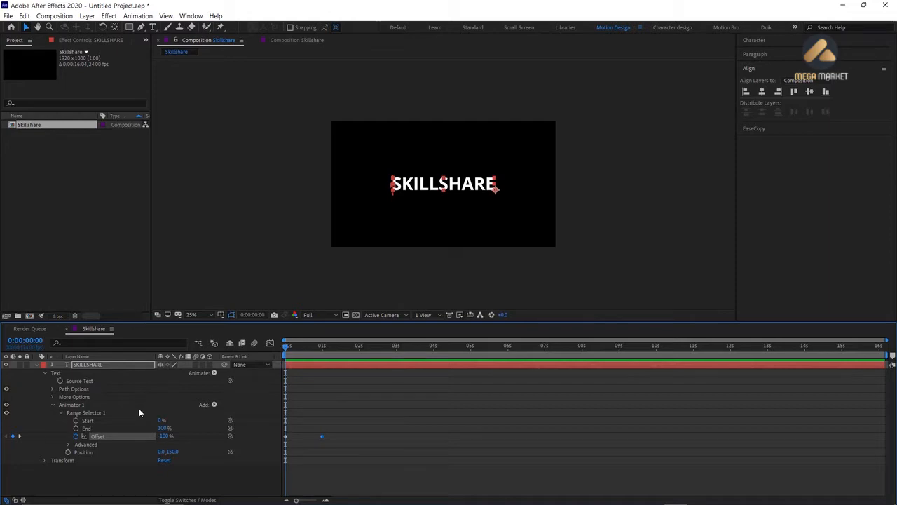
Set the Shape of the position animator's Range Selector 1 to Ramp Up
left_click(68, 445)
scroll(123, 462, "down", 1)
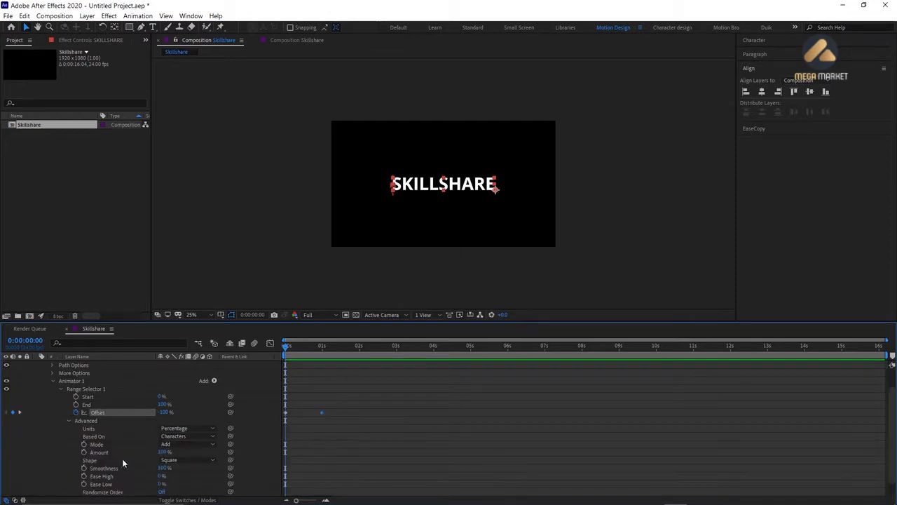
scroll(167, 457, "down", 2)
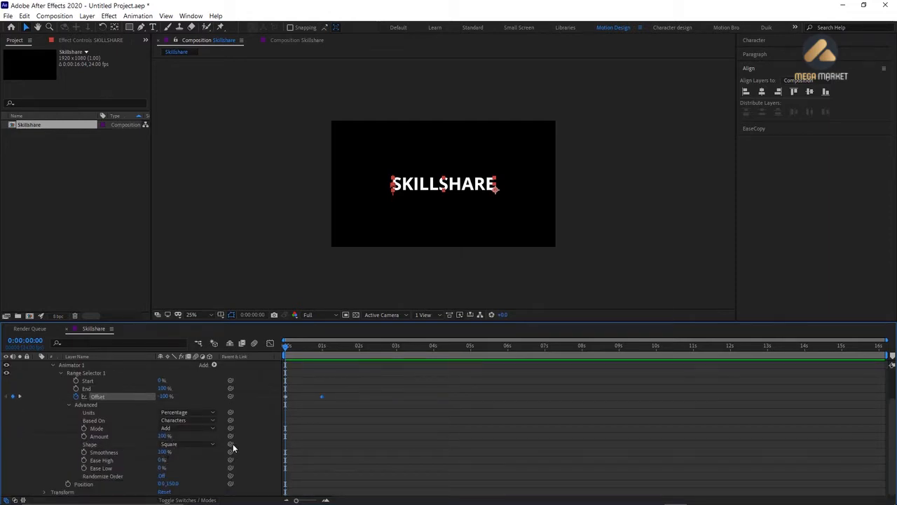
left_click(202, 445)
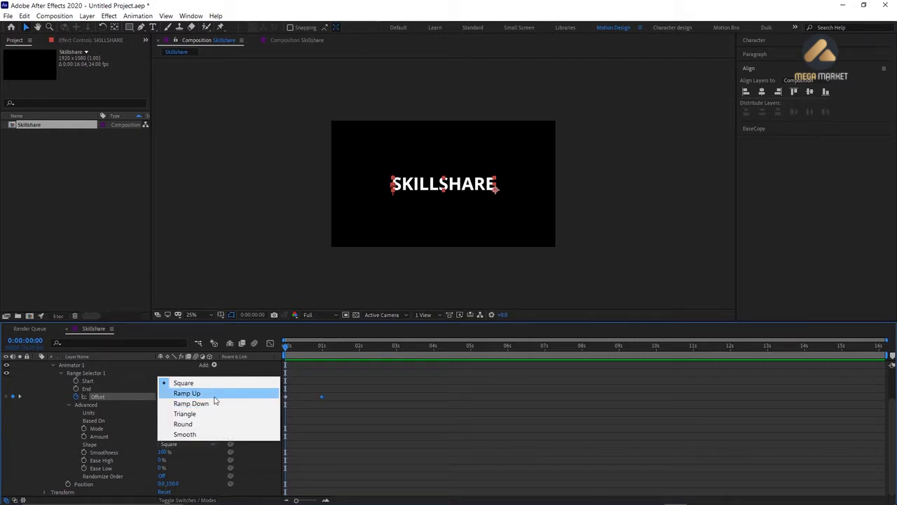
left_click(215, 397)
Play back the ramped text animation twice from the start and return to the first frame
key("space")
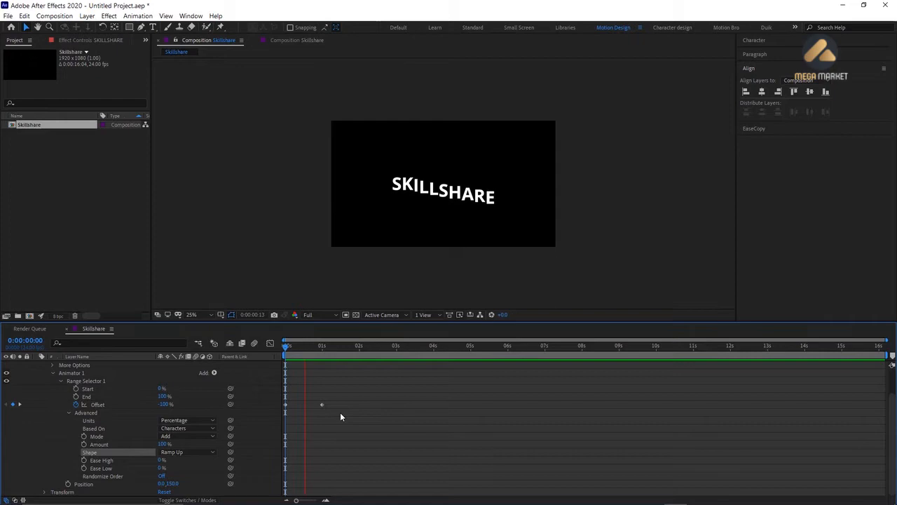
key("space")
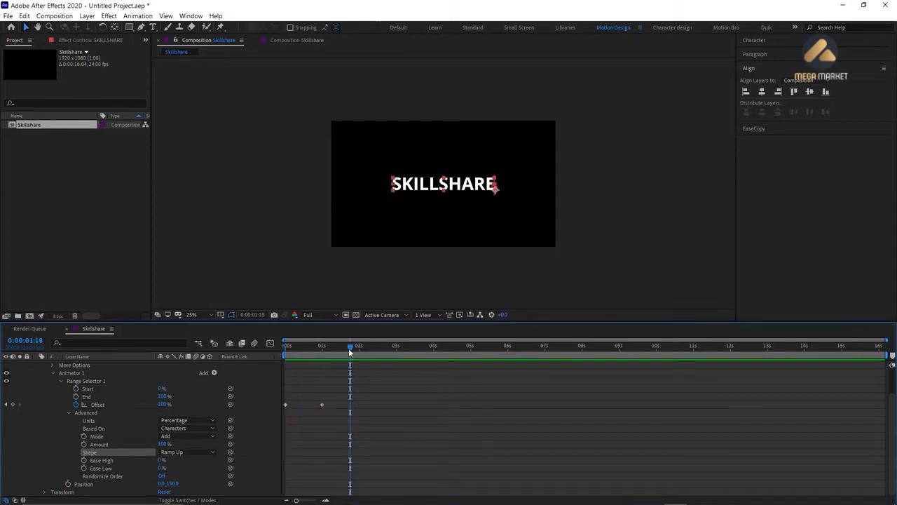
key("Home")
key("space")
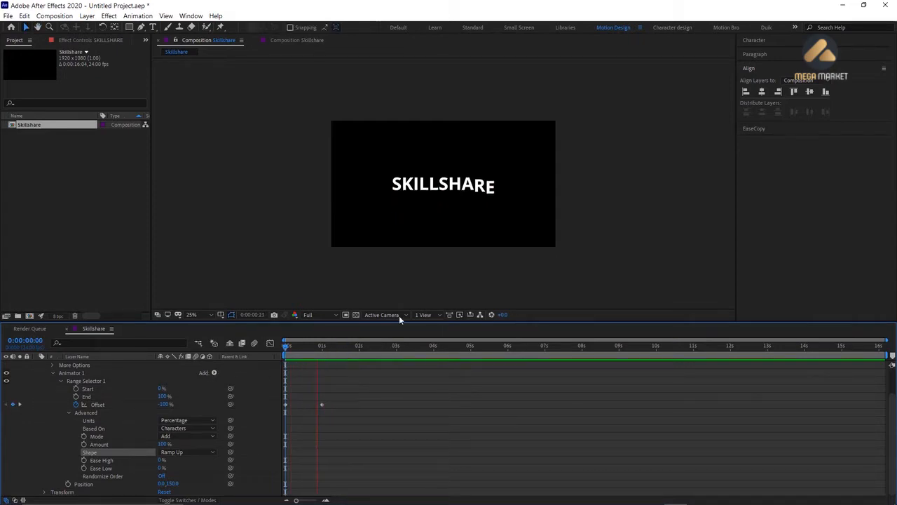
key("space")
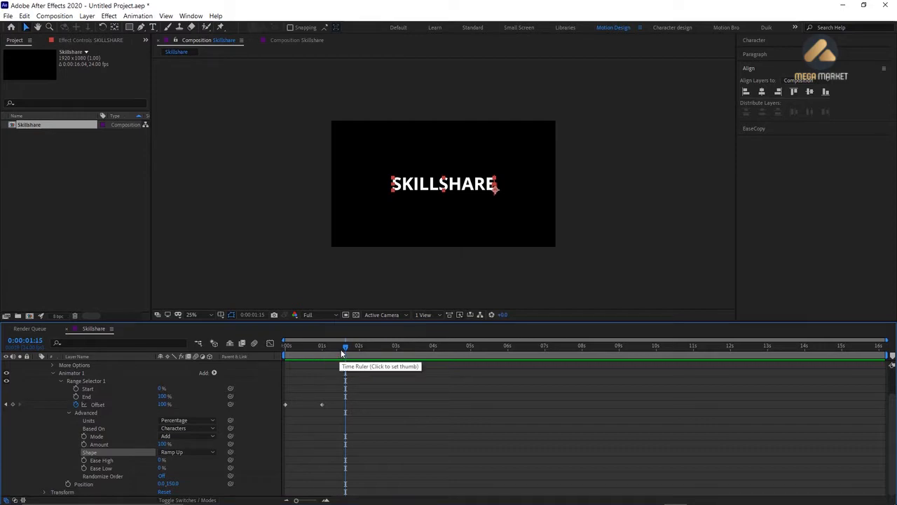
key("Home")
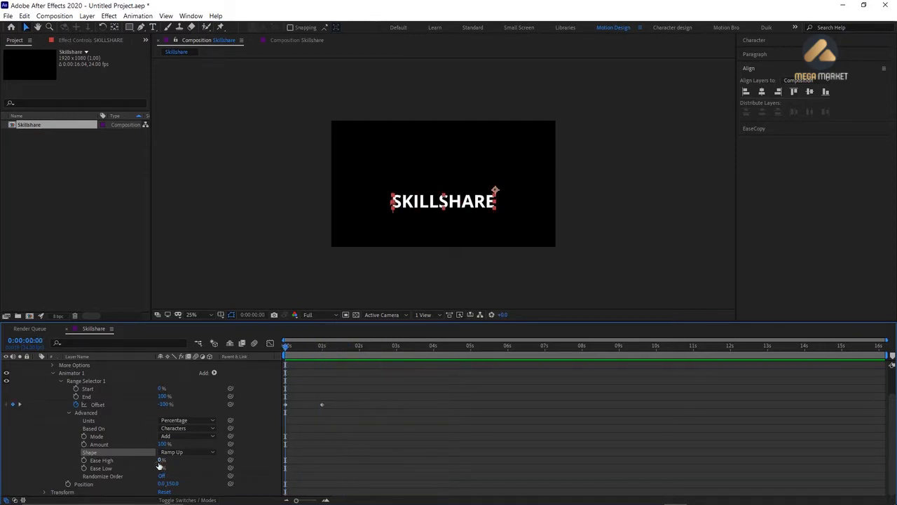
Try an Ease High of 50% on the position animator's range selector and preview the animation from the first frame
left_click_drag(161, 460, 168, 462)
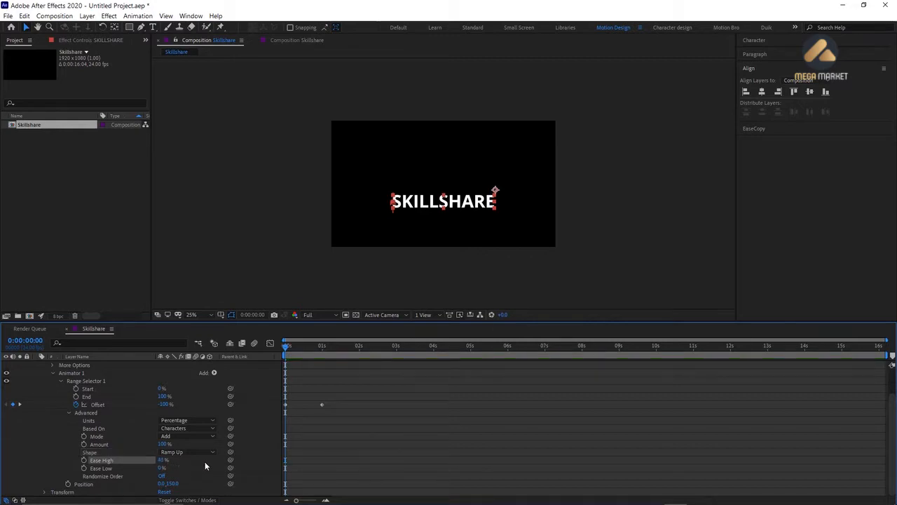
left_click(164, 460)
type("50")
key("Return")
key("space")
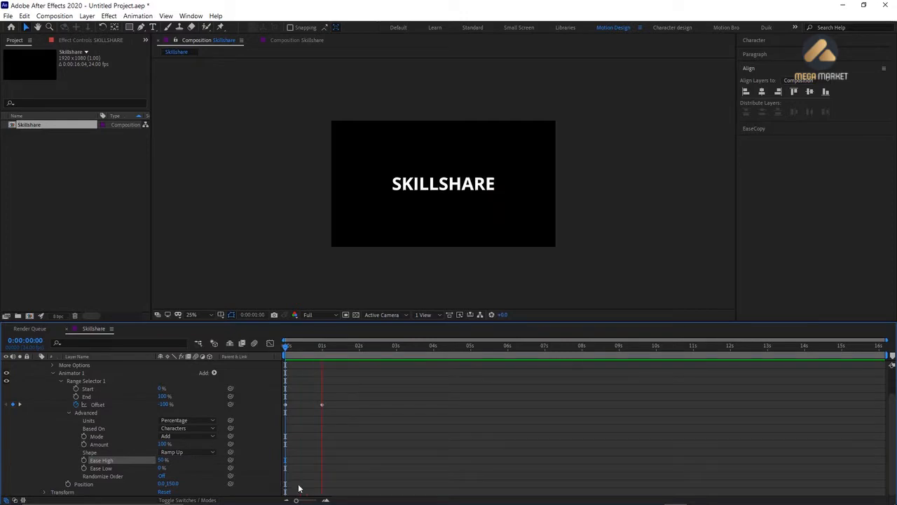
key("space")
key("Home")
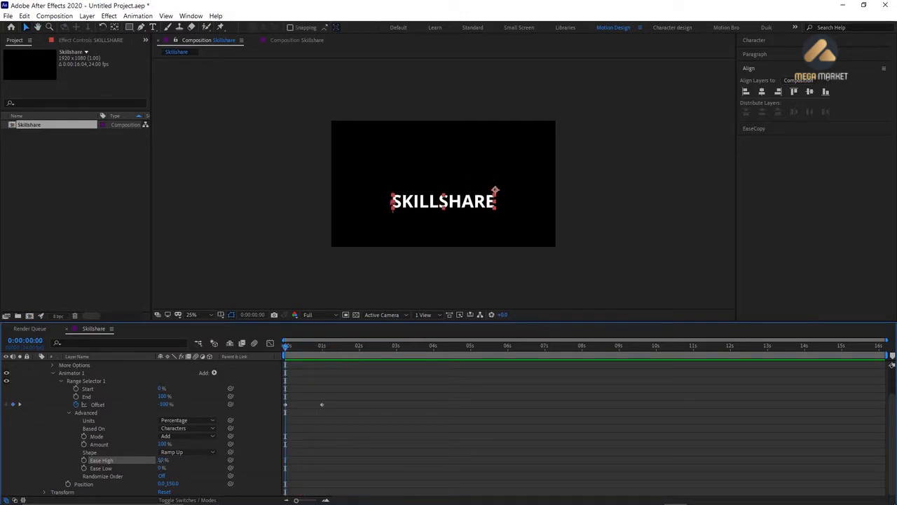
Set Ease High of the position animator's range selector to 75% and preview the text motion
left_click(161, 460)
type("75")
key("Return")
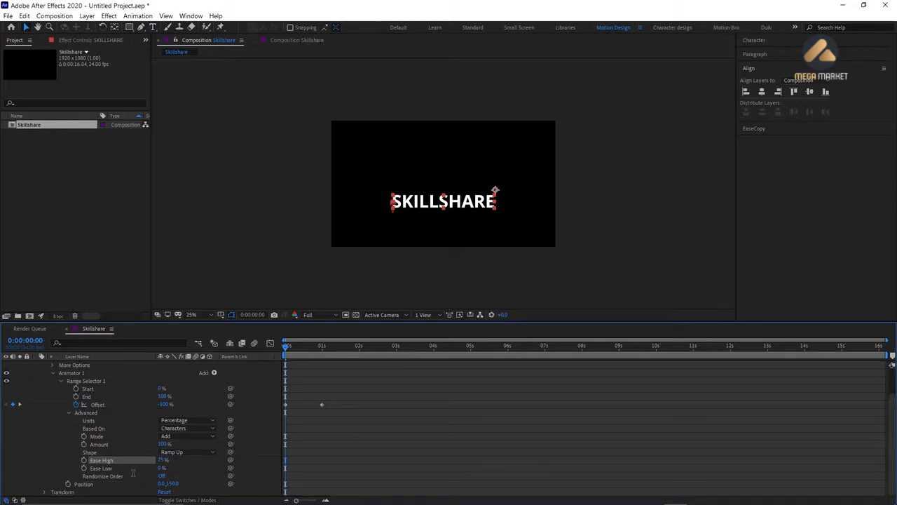
key("space")
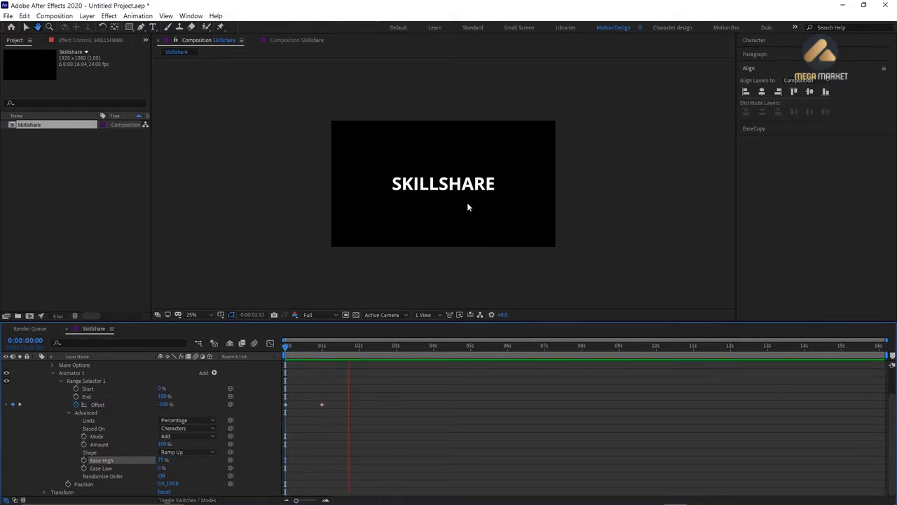
key("space")
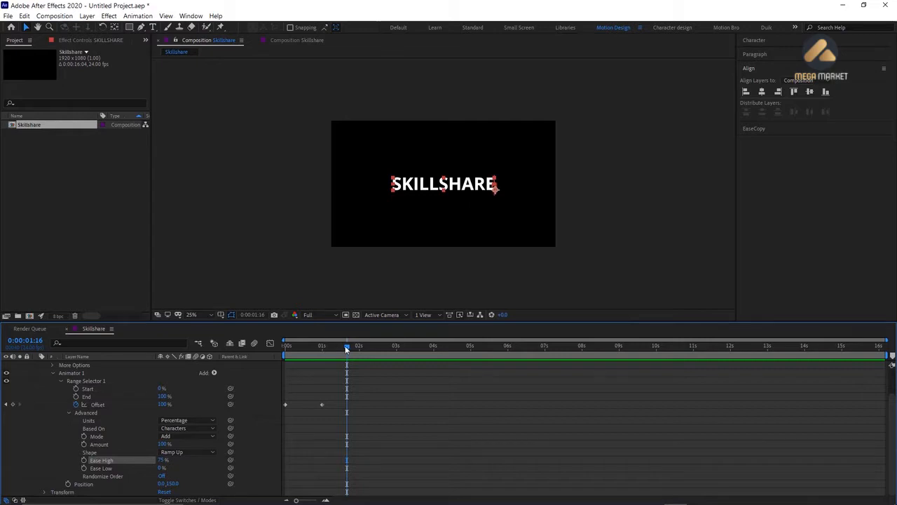
key("Home")
Set Ease Low of the position animator's range selector to 50% and play back the animation from the start
left_click(162, 467)
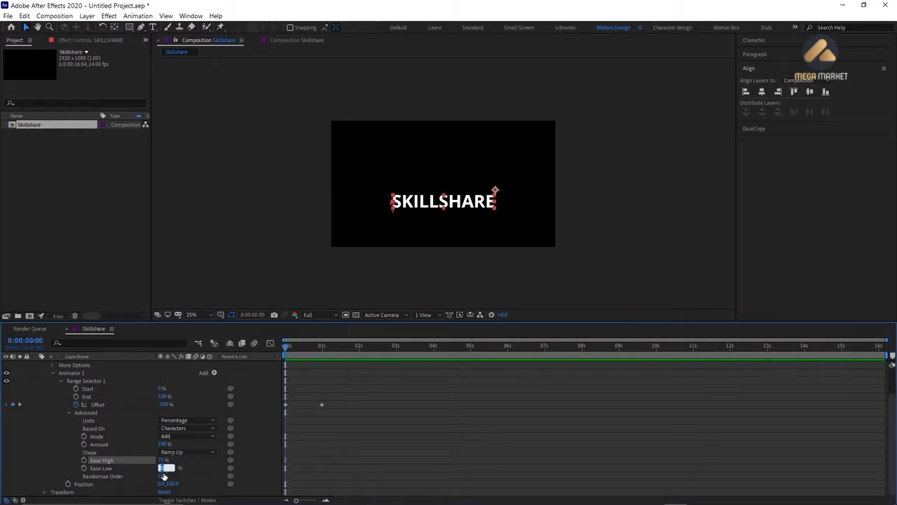
key("Return")
key("space")
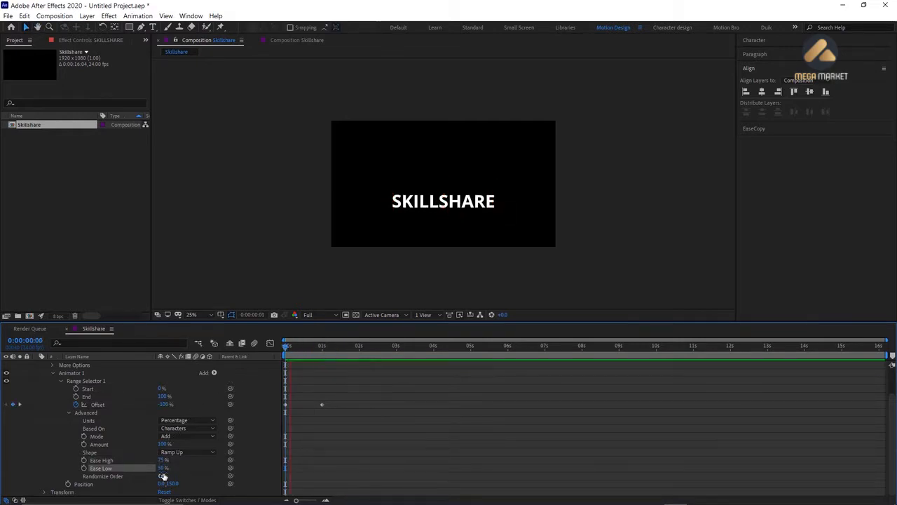
key("space")
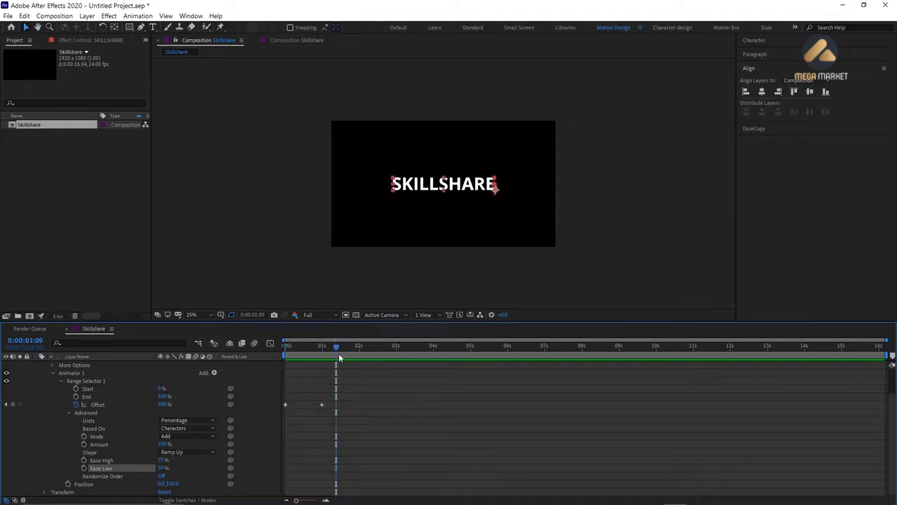
key("Home")
key("space")
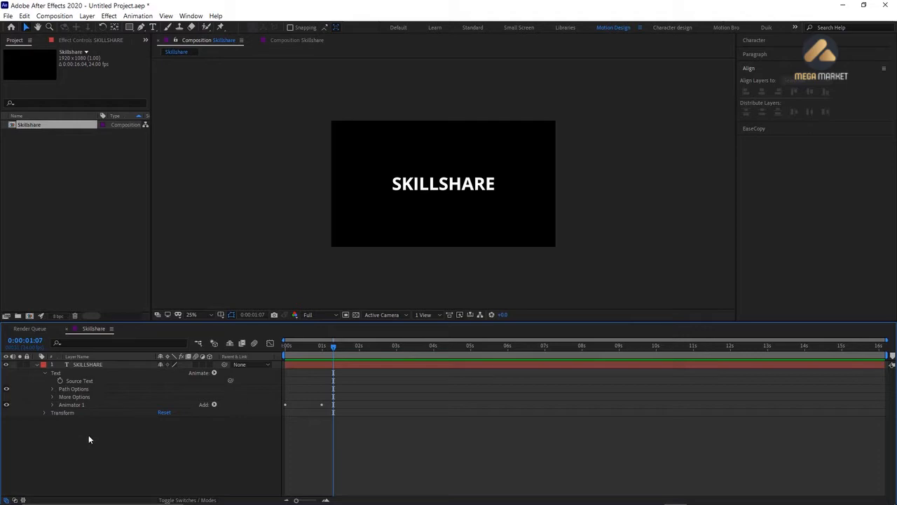
Add a Skew animator to the SKILLSHARE text layer and set its Skew to 30
left_click(214, 372)
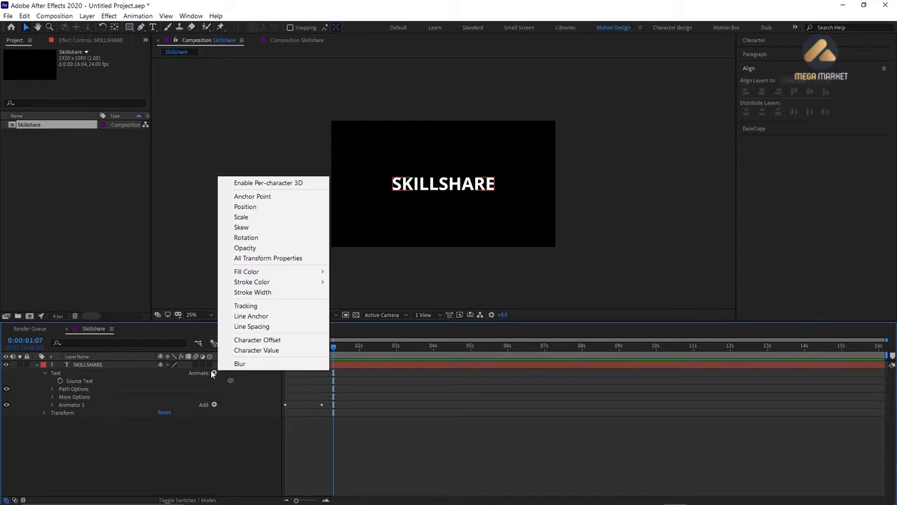
left_click(290, 230)
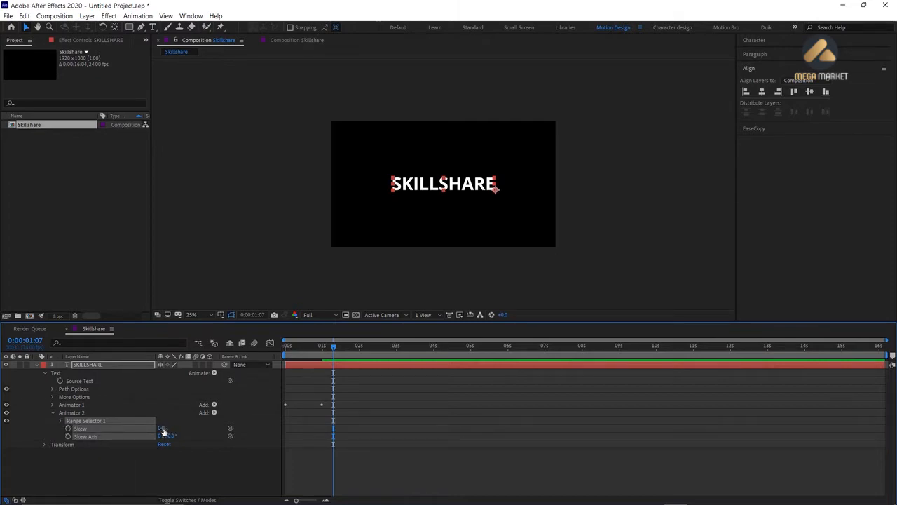
left_click_drag(162, 428, 181, 428)
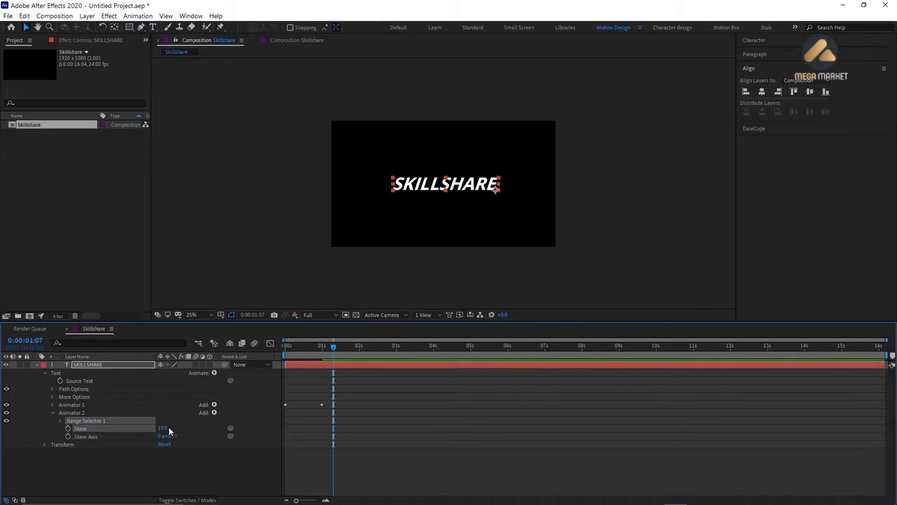
left_click(166, 427)
type("30")
key("Return")
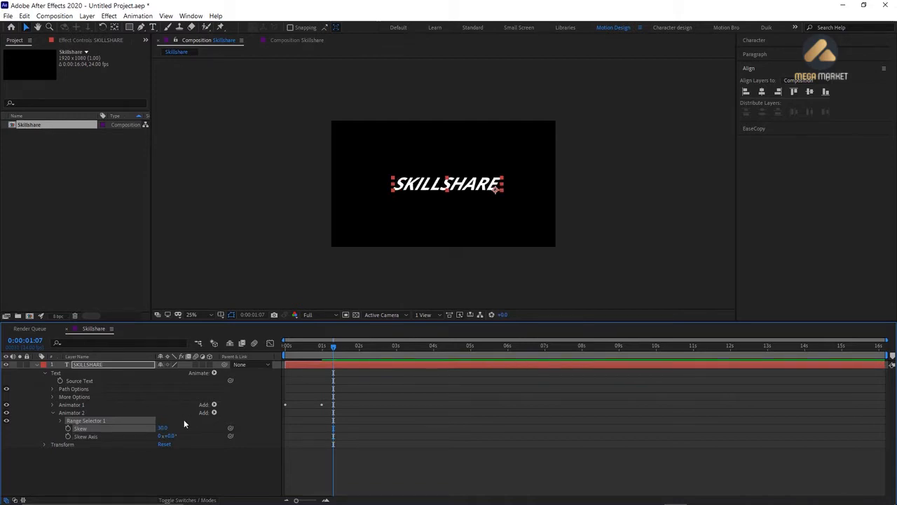
Keyframe the Offset of Animator 2's Range Selector 1 at 0% at 0:00:00:12
left_click(61, 421)
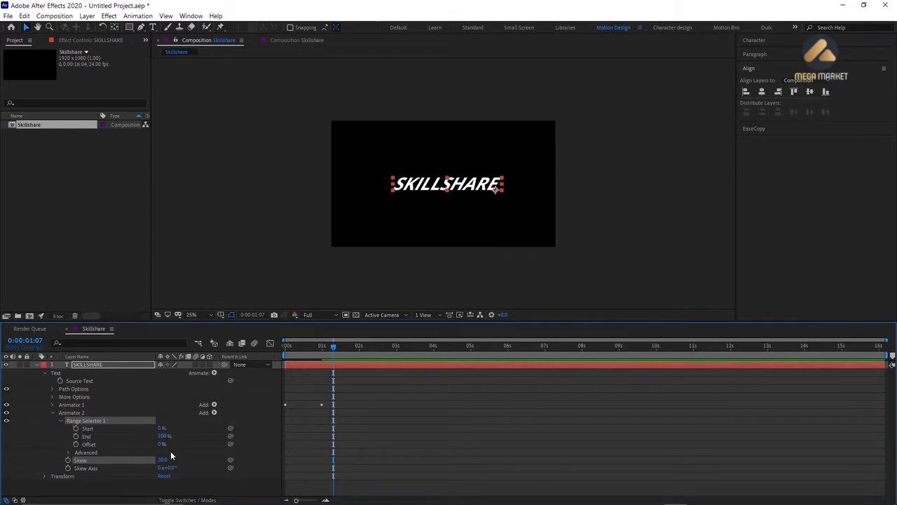
left_click_drag(162, 444, 227, 489)
key("ctrl+z")
left_click_drag(327, 349, 304, 362)
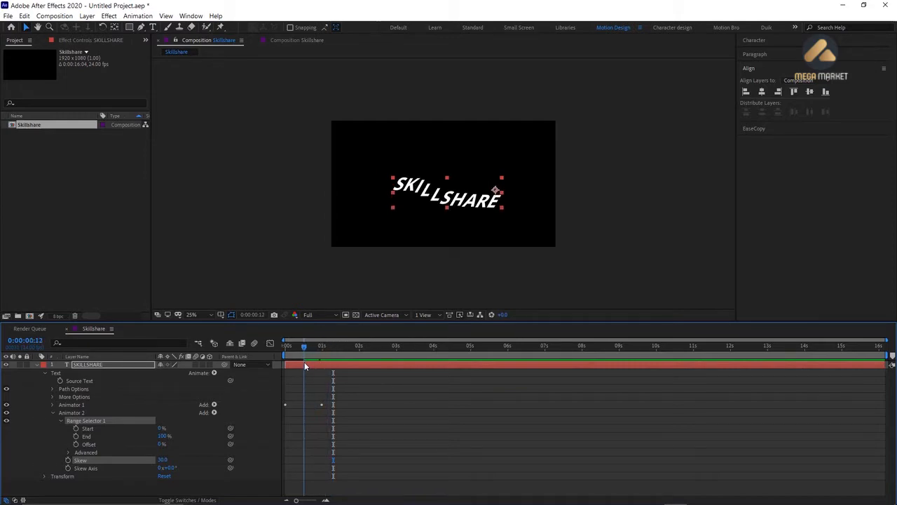
left_click(75, 443)
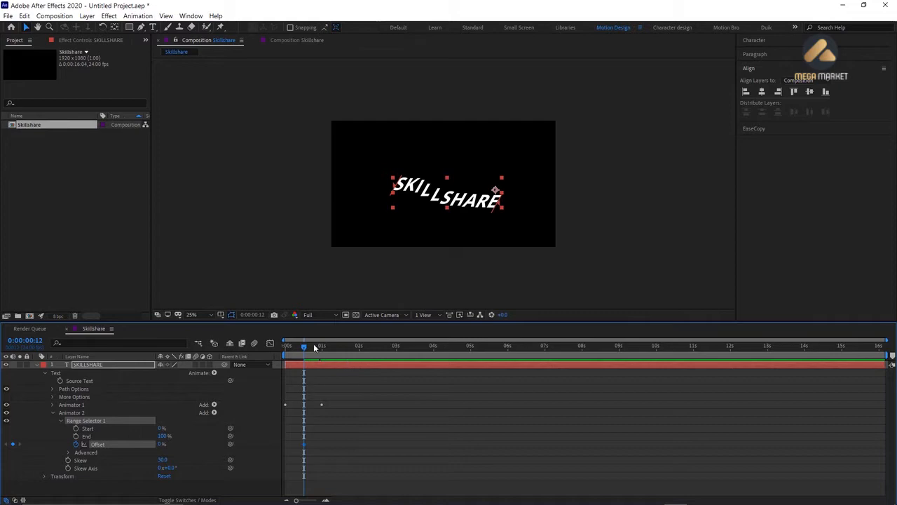
Add a 100% Offset keyframe at 0:00:01:00 for Animator 2's range selector and play back the skew animation
left_click_drag(302, 349, 319, 363)
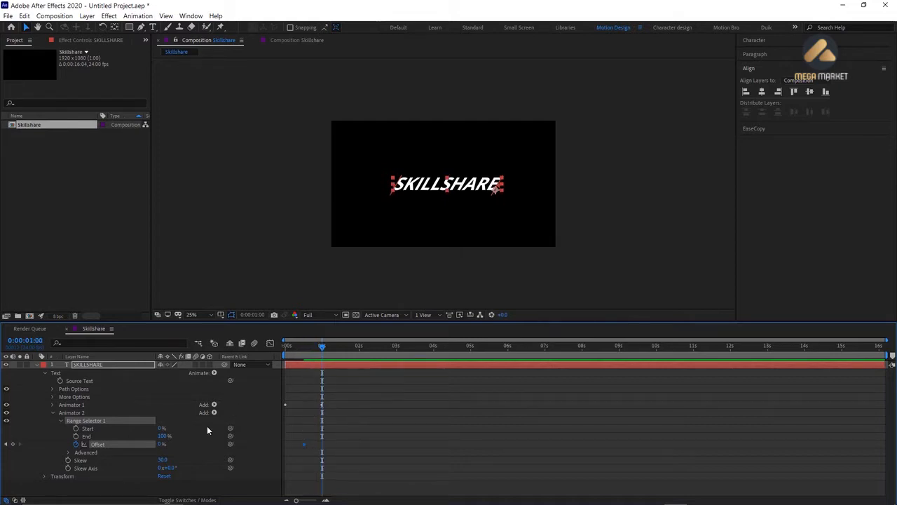
left_click_drag(160, 447, 231, 446)
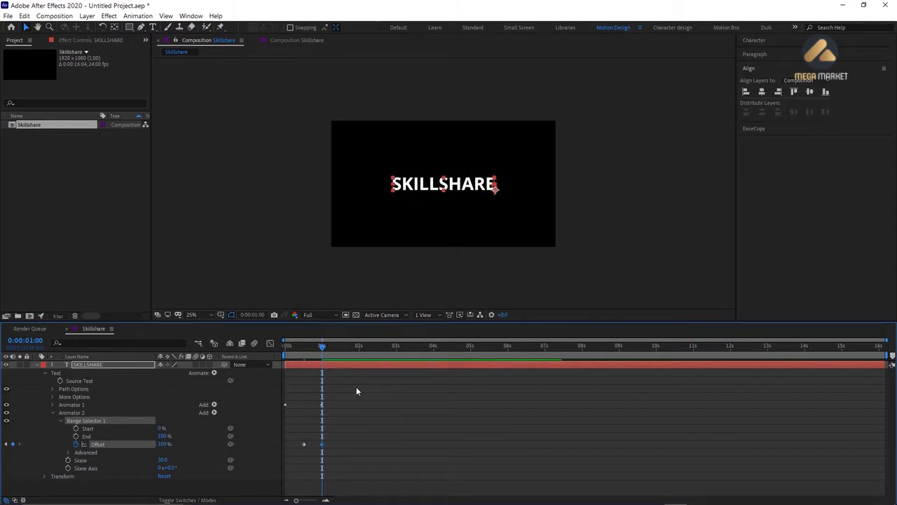
key("Home")
key("space")
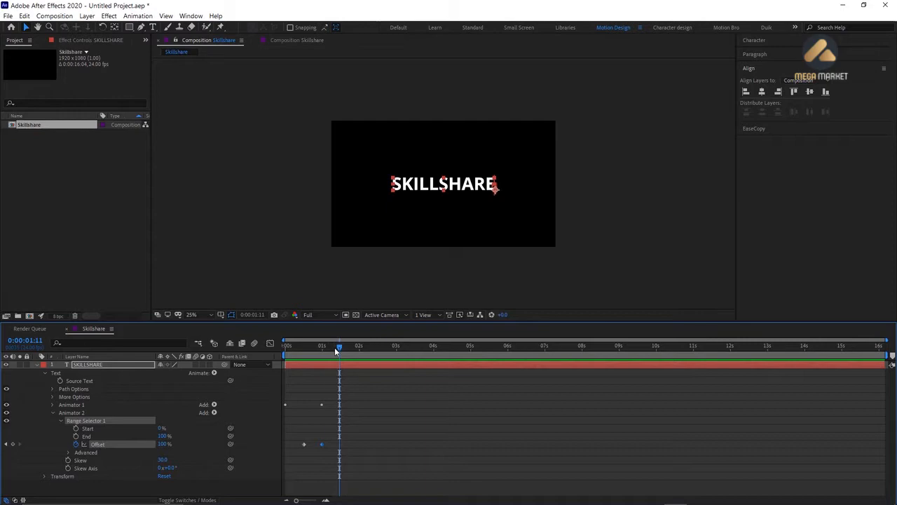
key("space")
left_click_drag(294, 379, 274, 391)
Set Ease High to 75% and Ease Low to 50% for Animator 2's Range Selector 1
left_click(108, 460)
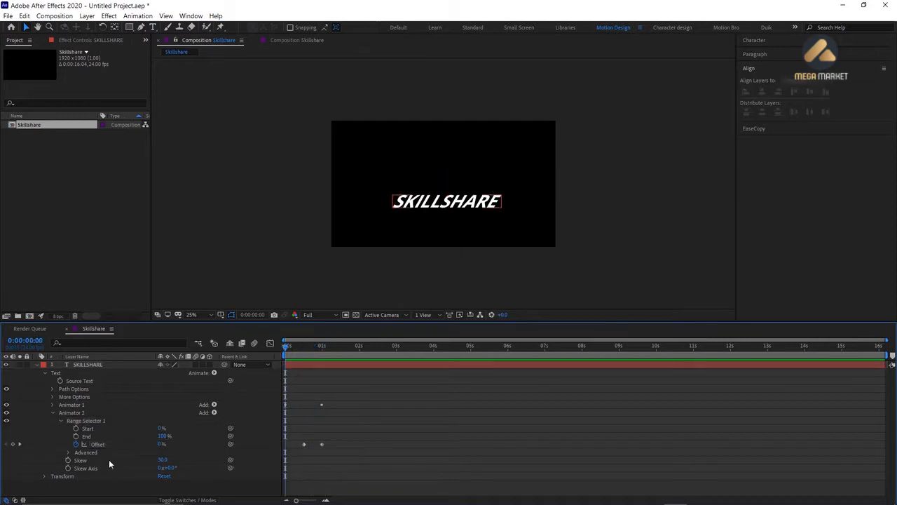
left_click(68, 452)
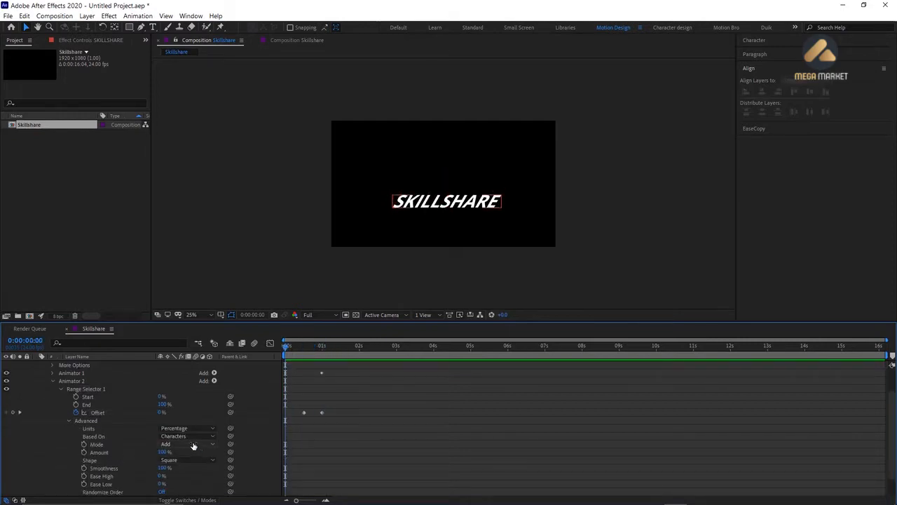
left_click(160, 476)
type("75")
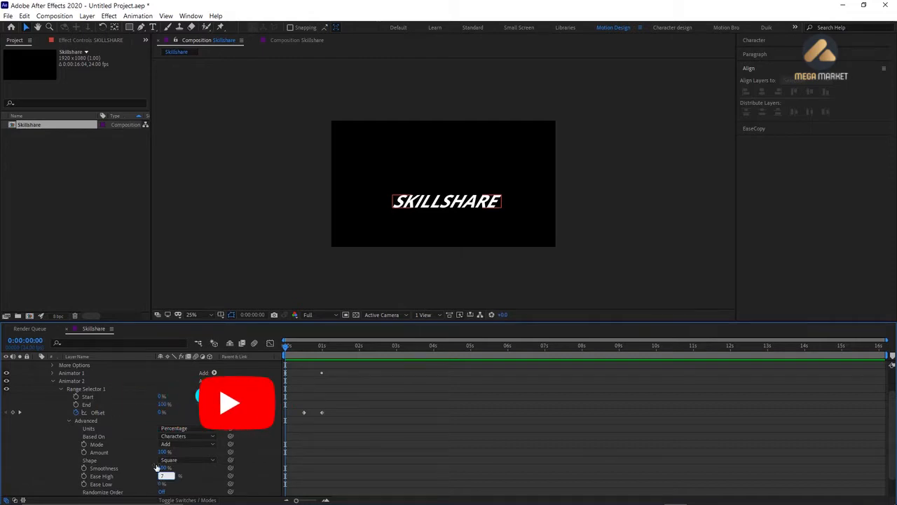
key("Return")
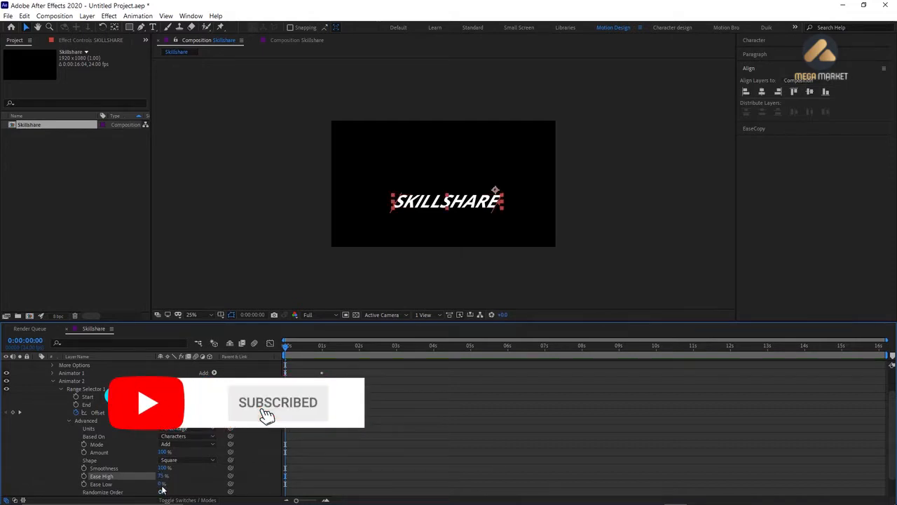
left_click(161, 484)
type("50")
key("Return")
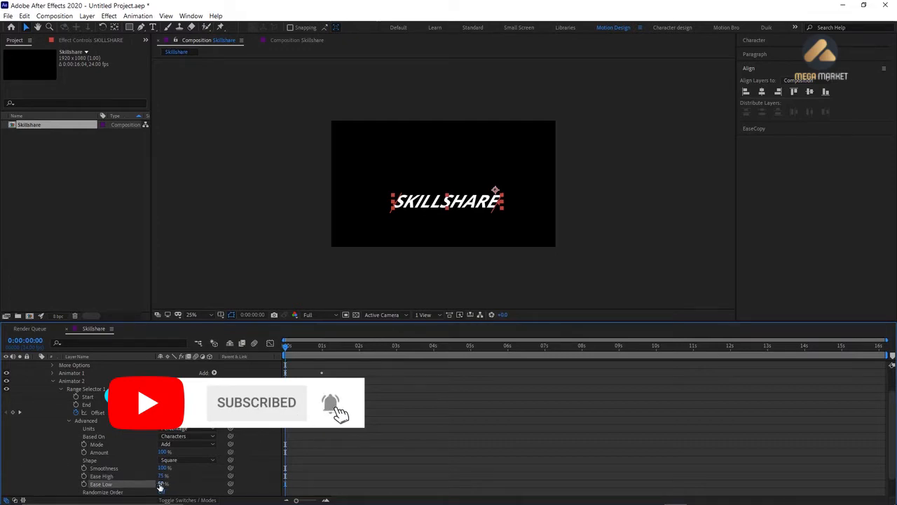
Play back the eased position and skew animation of the SKILLSHARE text from the first frame
key("space")
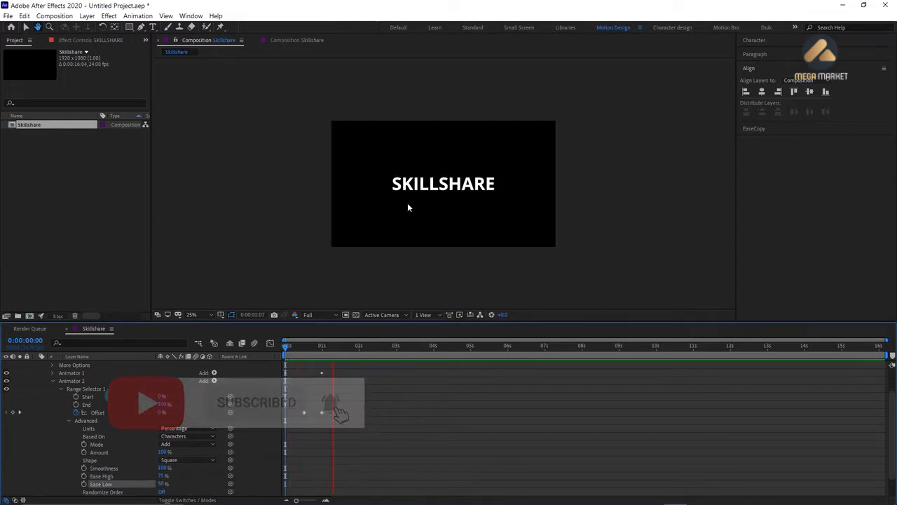
left_click(407, 202)
left_click(371, 414)
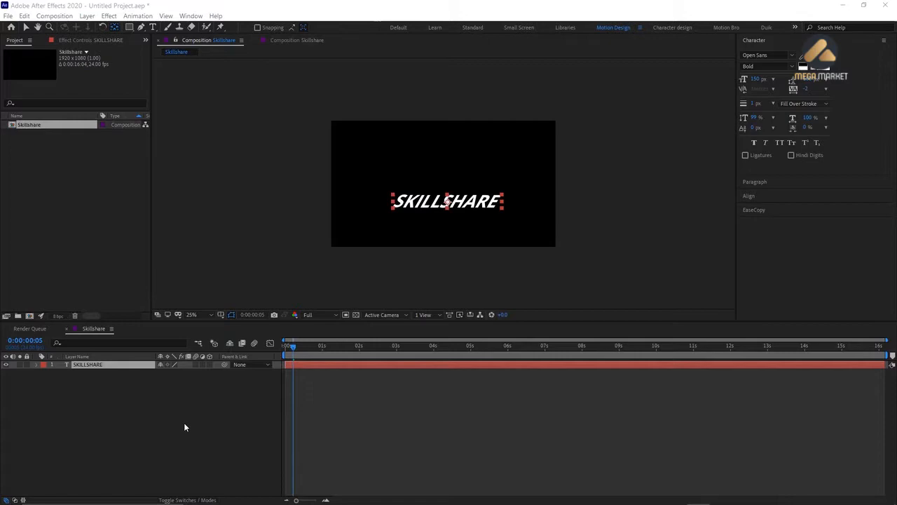
Draw a white-filled rectangle shape on a new layer, covering the whole lowered SKILLSHARE text
left_click(209, 431)
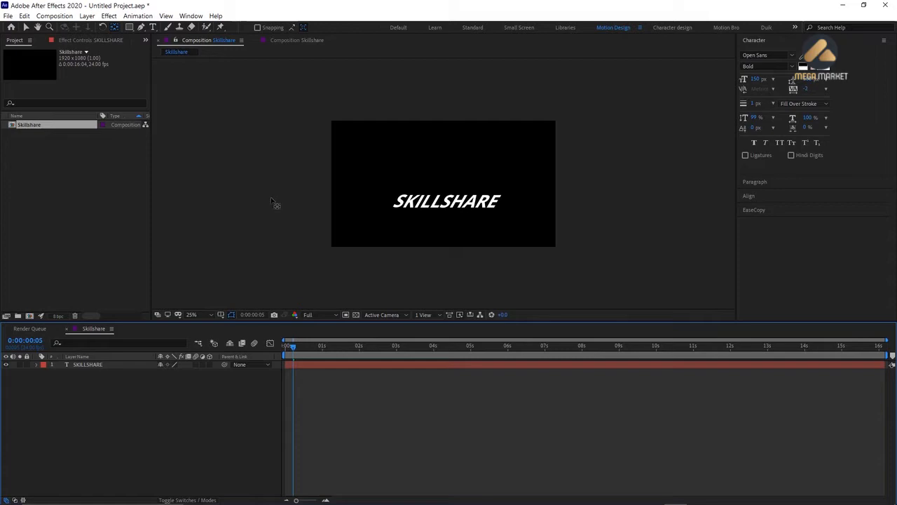
key("v")
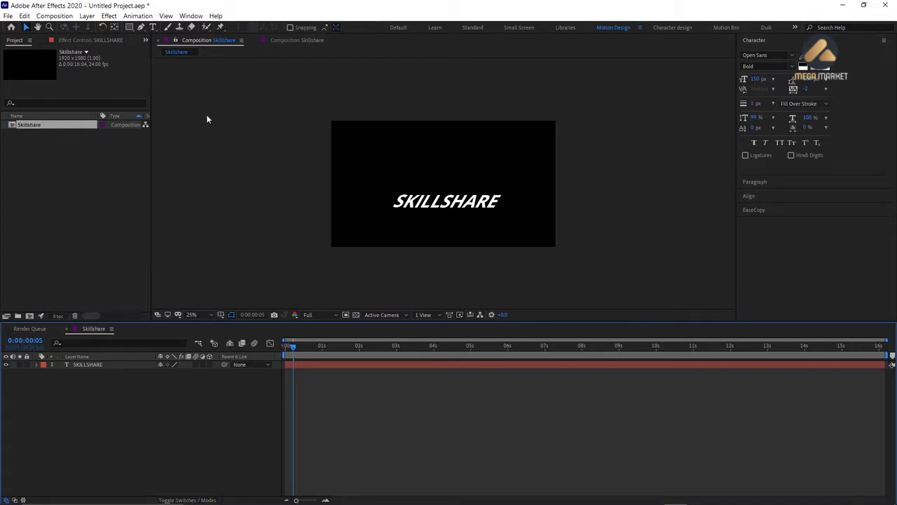
left_click(131, 27)
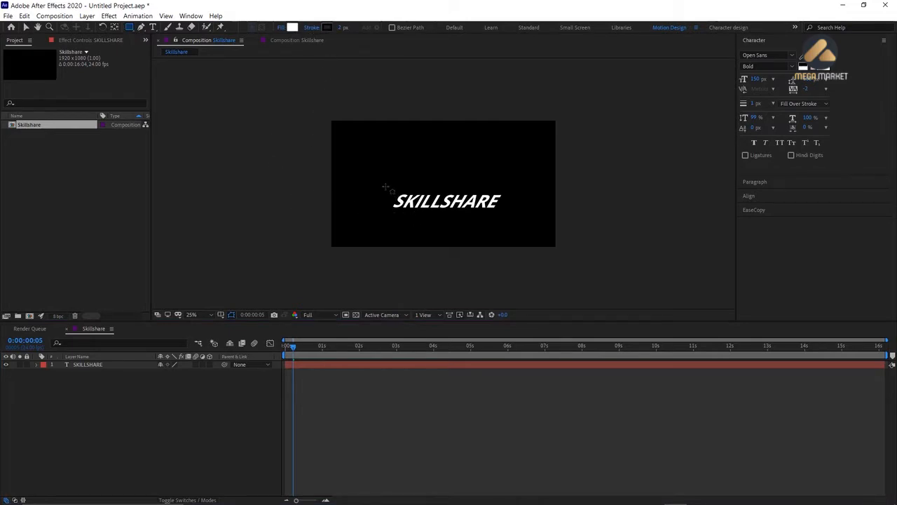
left_click_drag(392, 192, 509, 214)
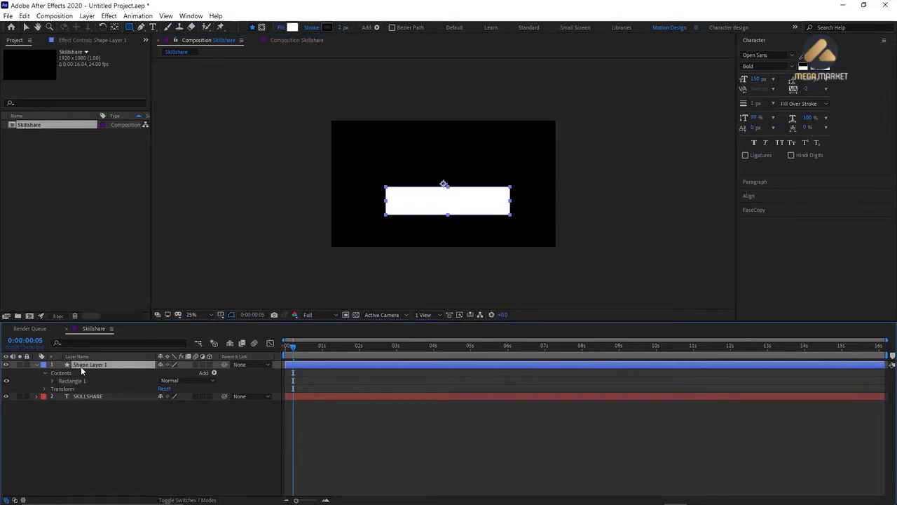
Rename the new shape layer as Mask and collapse its properties
key("Return")
type("Mask")
key("Return")
left_click(37, 364)
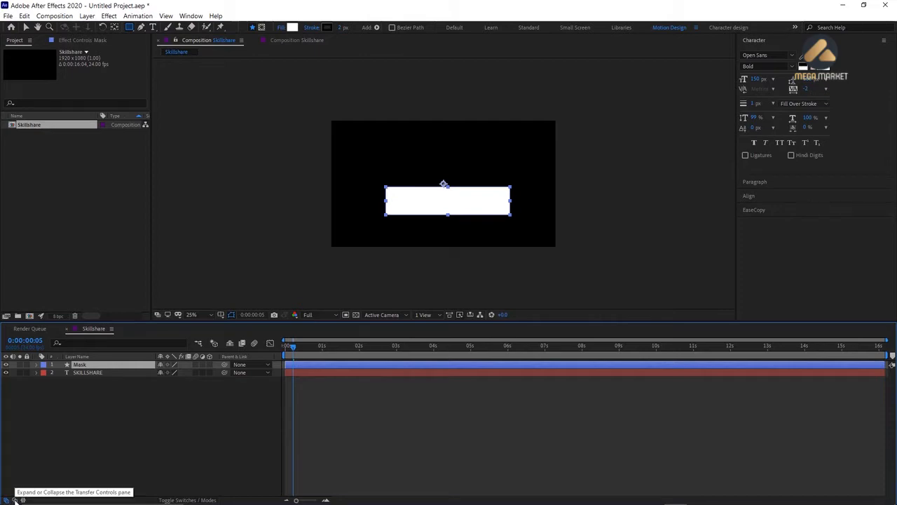
Set the SKILLSHARE layer's track matte to Alpha Inverted Matte "Mask" and play back the reveal from the first frame
left_click(14, 500)
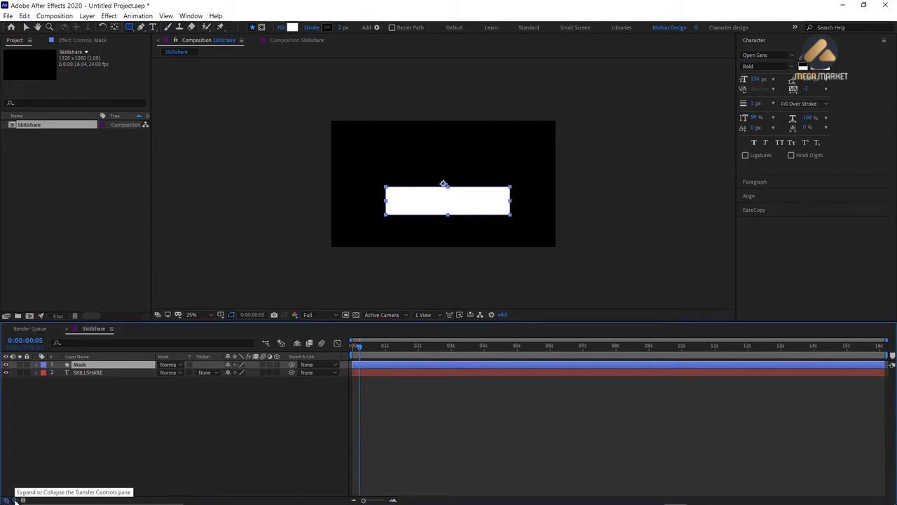
left_click(205, 373)
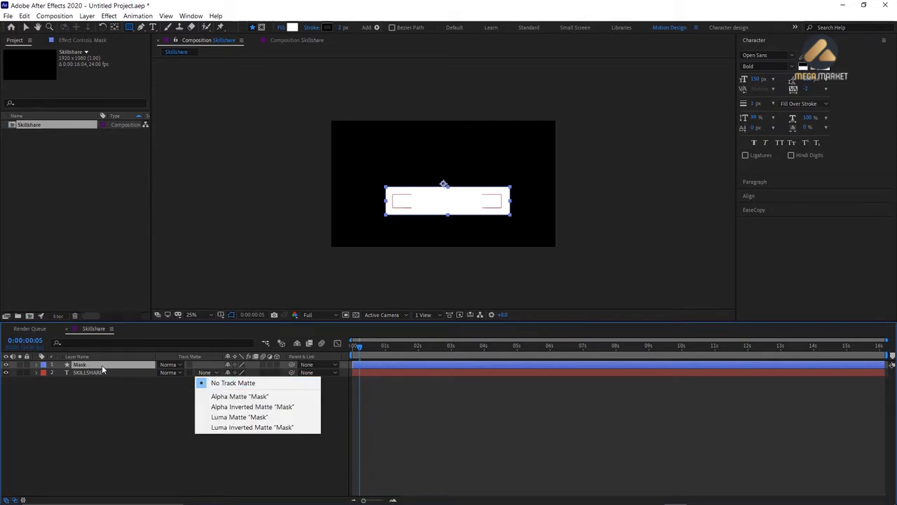
left_click(223, 408)
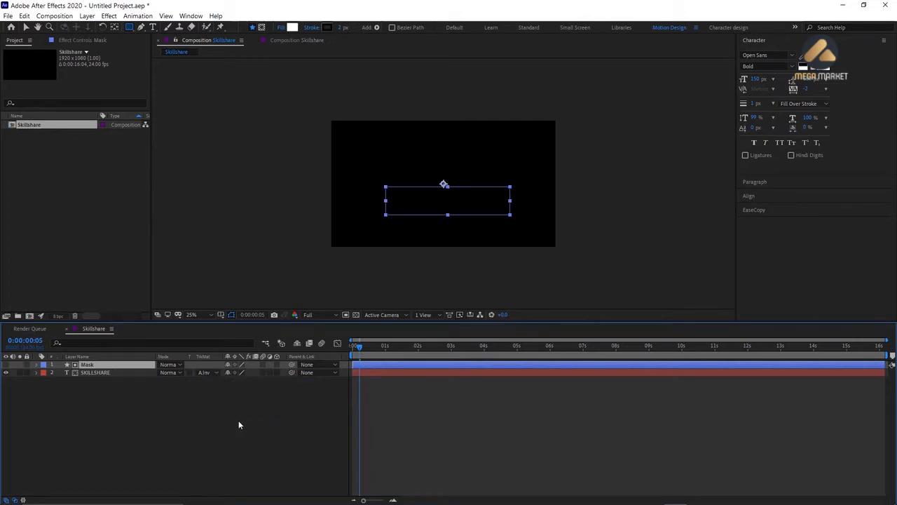
key("Home")
key("space")
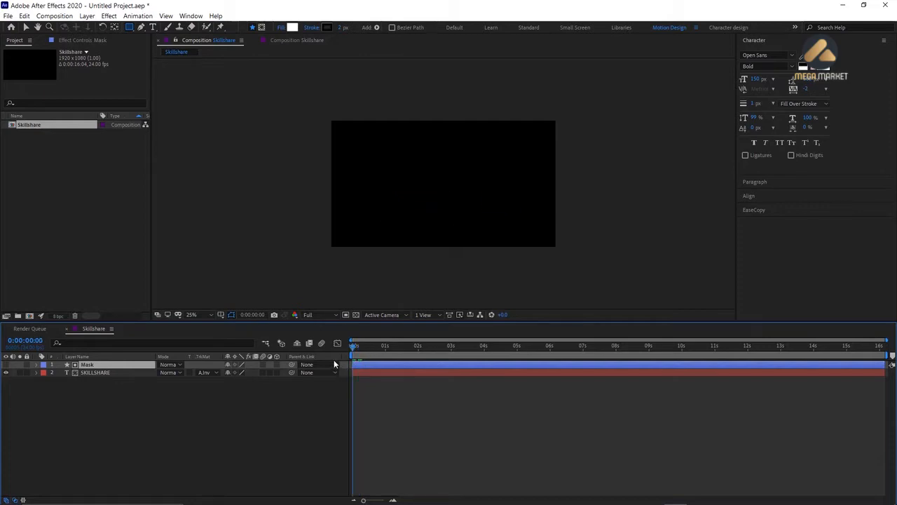
key("space")
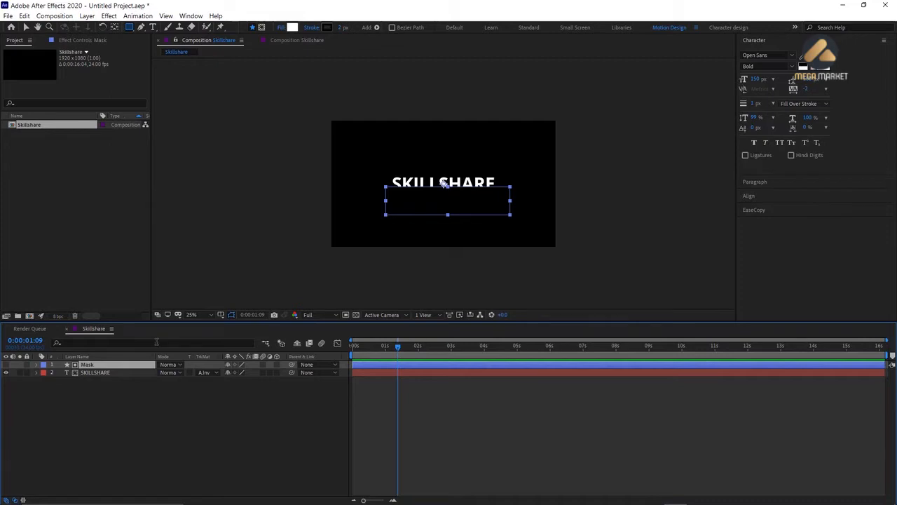
Move the Mask rectangle down slightly so it clears the bottom of the SKILLSHARE letters, and play back the reveal
left_click_drag(444, 183, 443, 188)
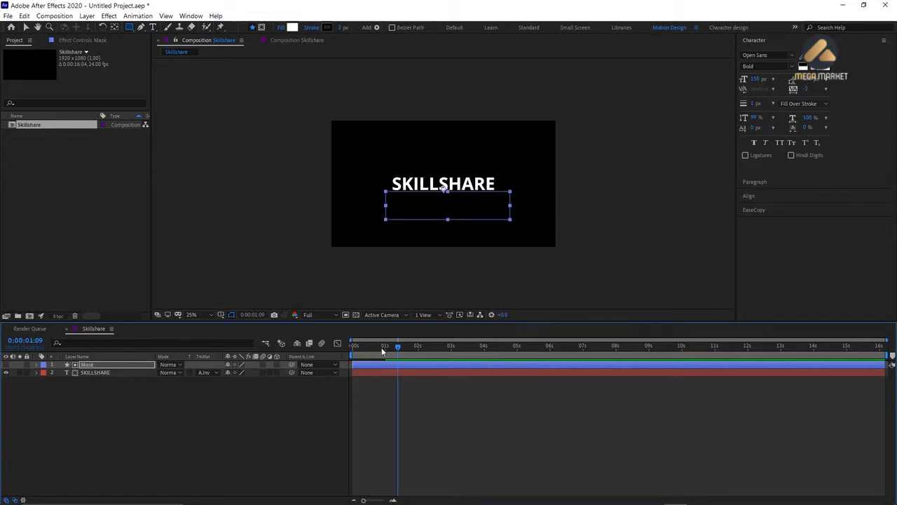
left_click_drag(397, 346, 332, 363)
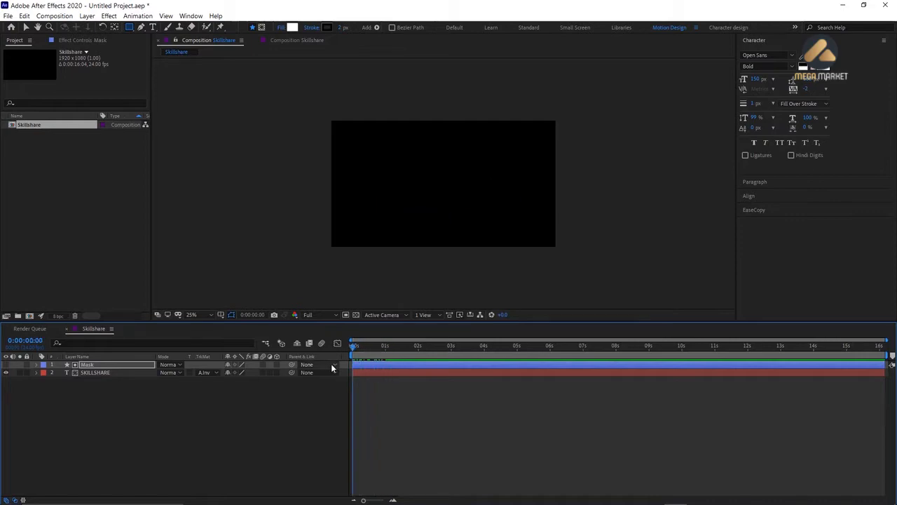
key("space")
key("space")
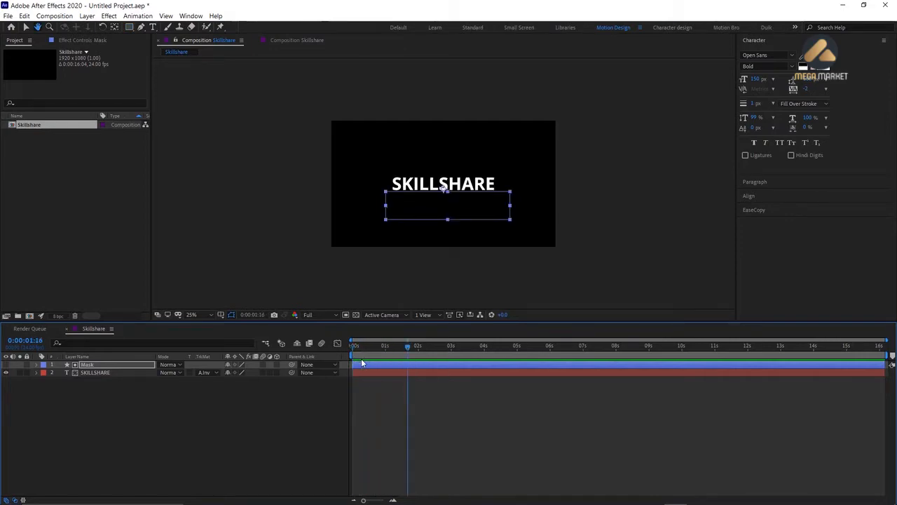
left_click(311, 435)
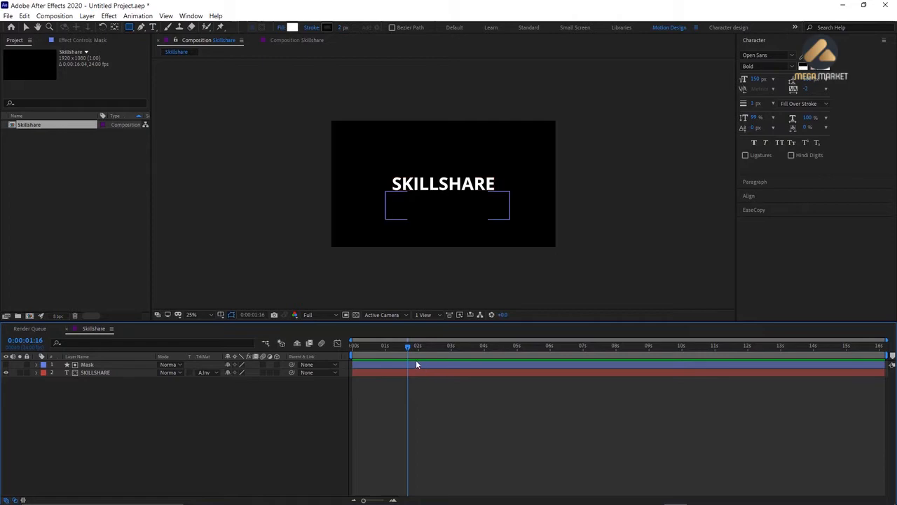
key("space")
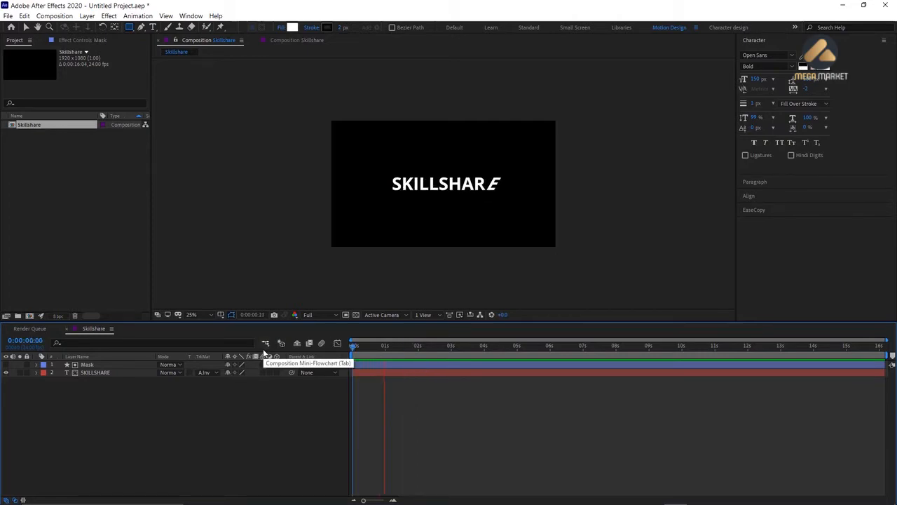
key("space")
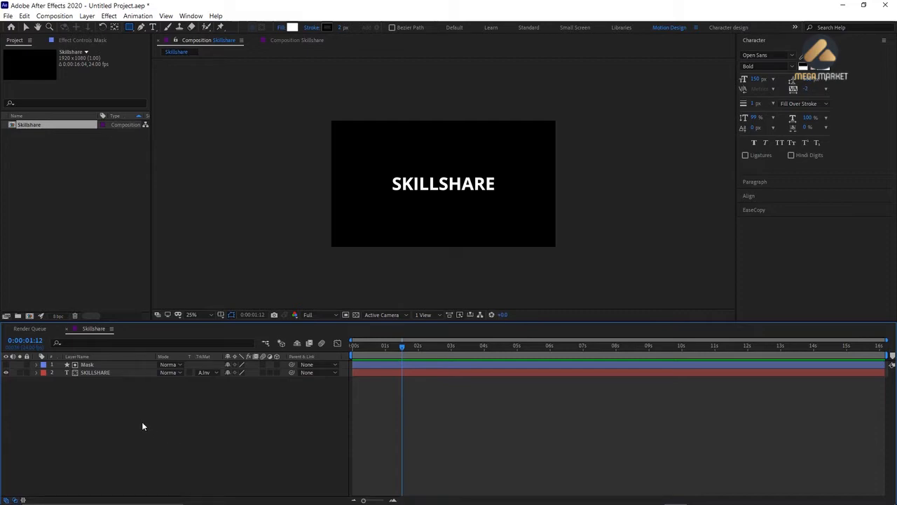
Create a full-frame solid layer with the near-black color 111010
right_click(104, 395)
mouse_move(123, 405)
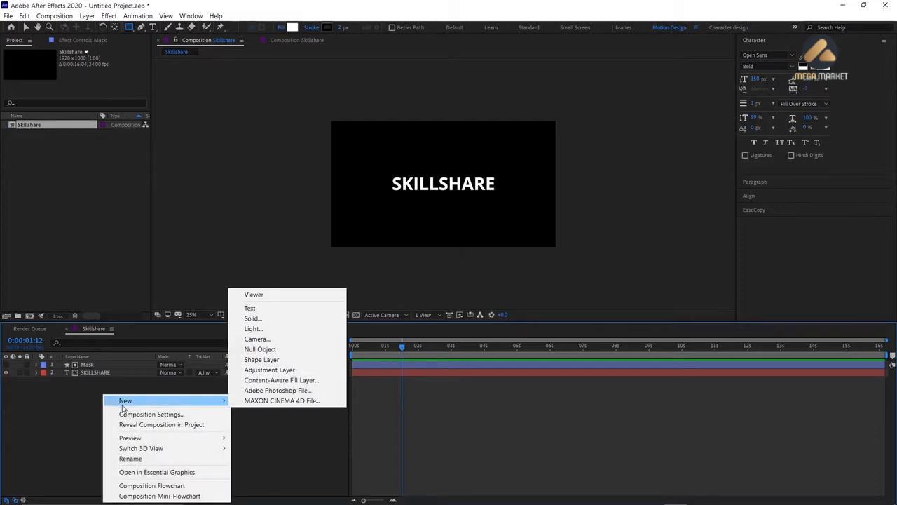
left_click(271, 318)
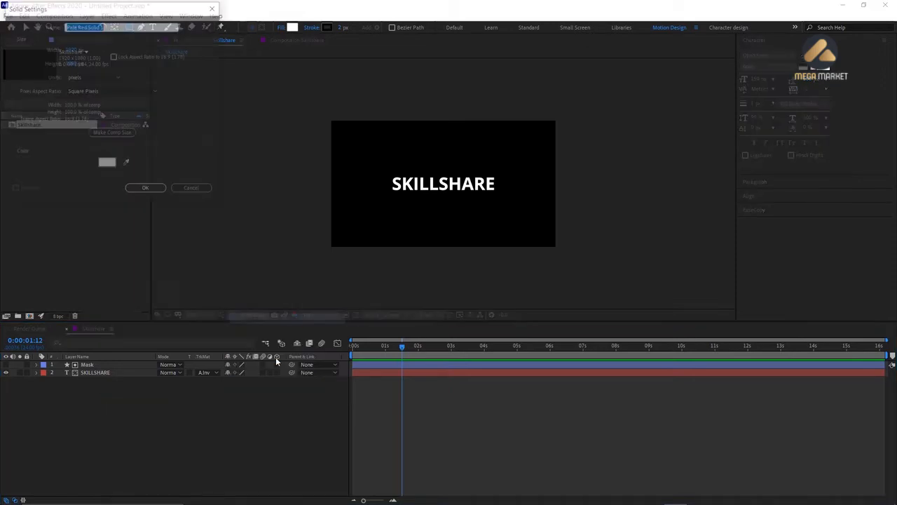
left_click(107, 165)
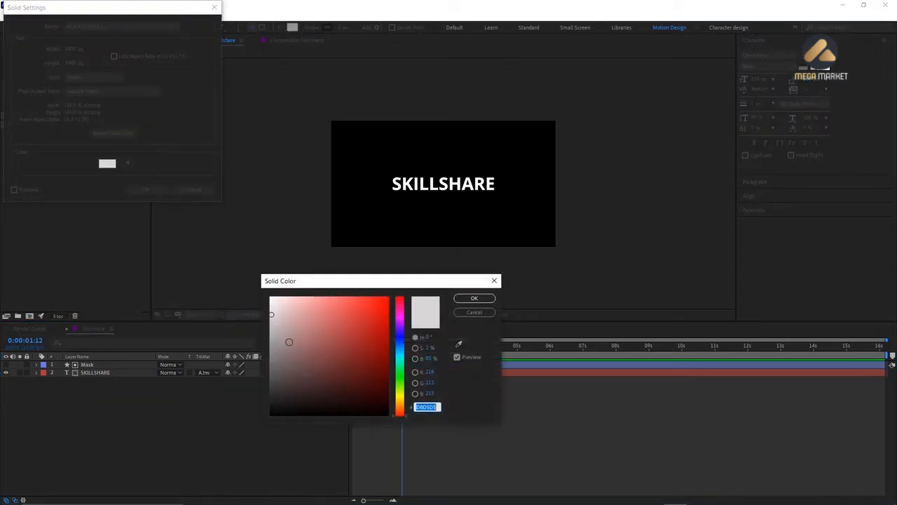
left_click_drag(278, 397, 274, 408)
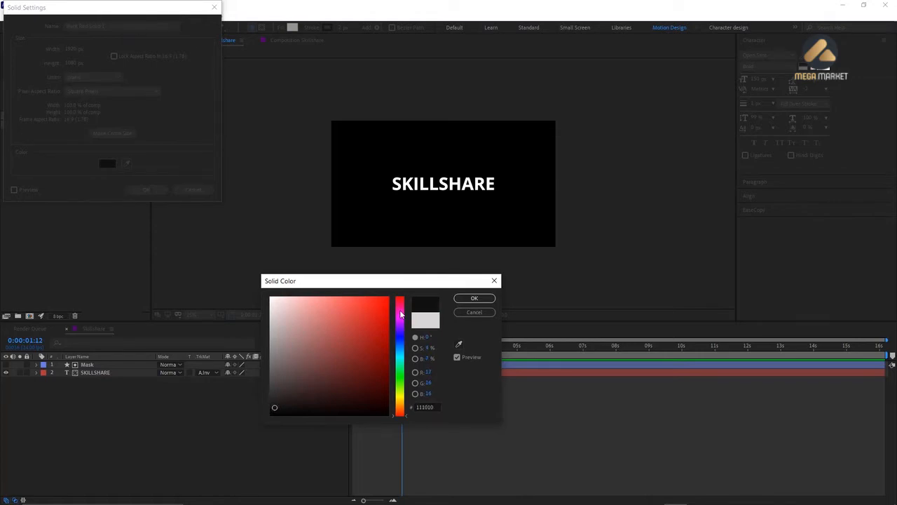
left_click(462, 299)
left_click(146, 191)
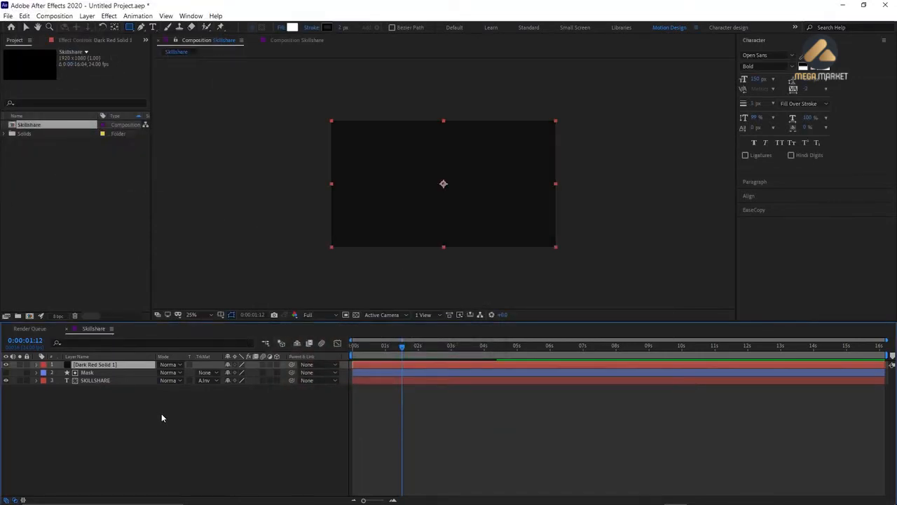
Place the dark solid beneath the SKILLSHARE layer and rename it BG
left_click_drag(105, 365, 107, 392)
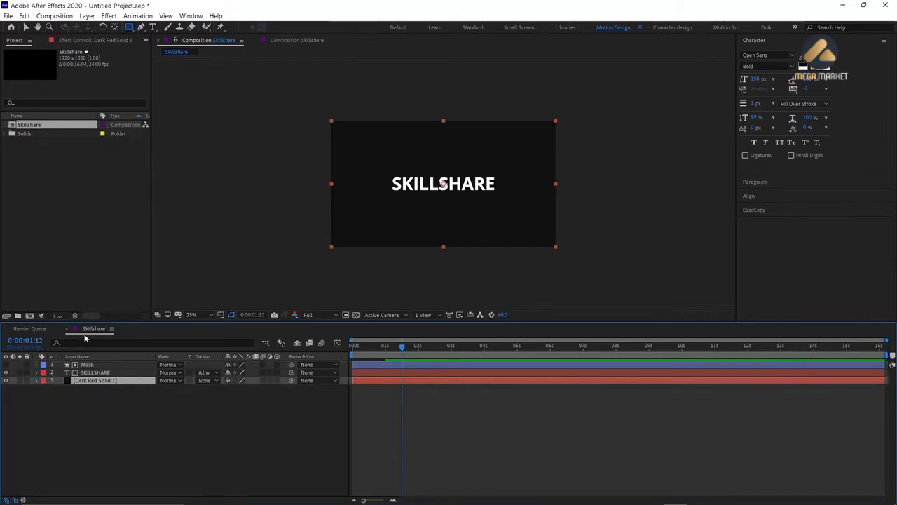
key("Return")
type("BG")
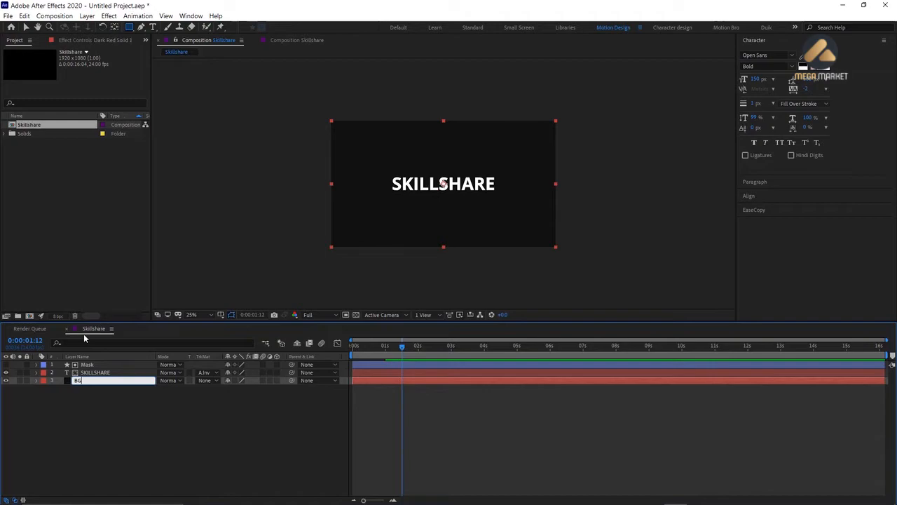
key("Return")
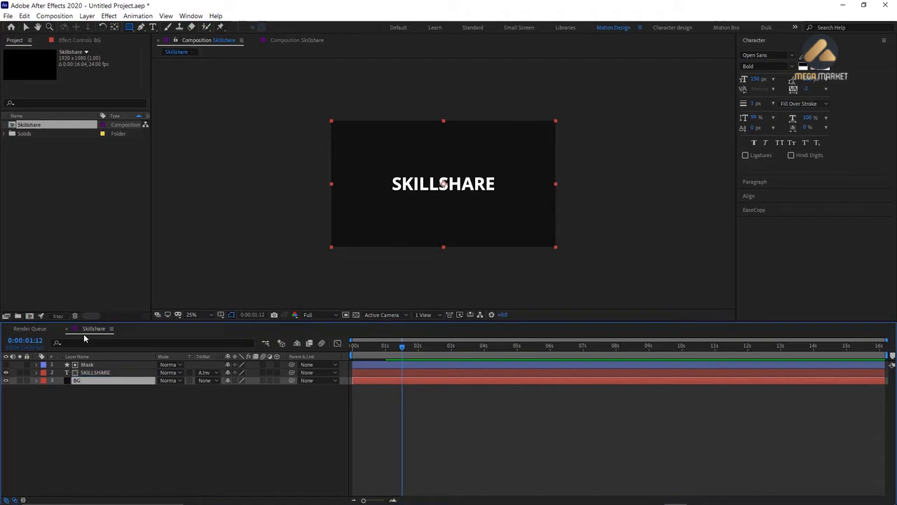
Show the Effects & Presets panel in the workspace
left_click(193, 18)
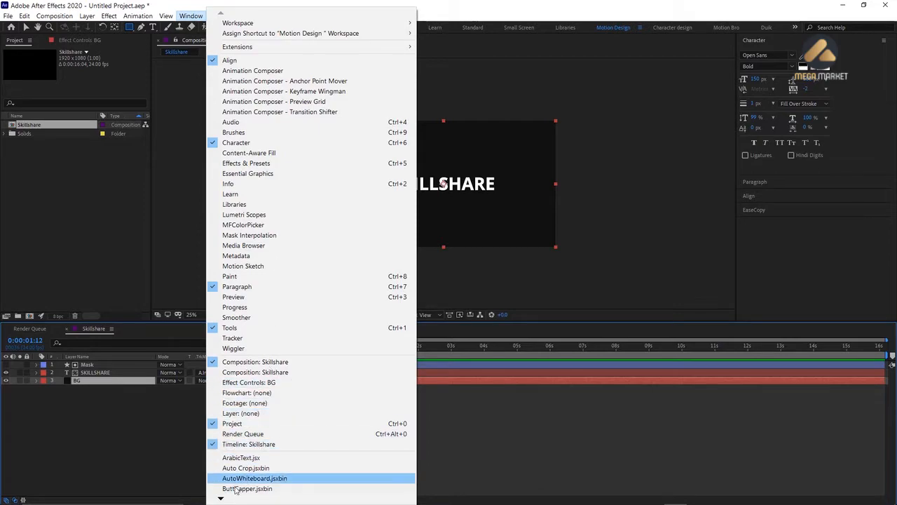
mouse_move(221, 498)
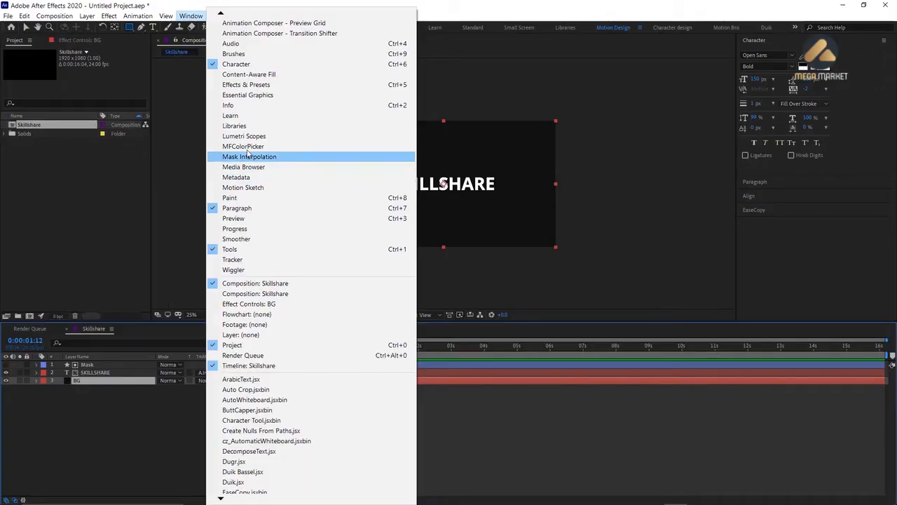
left_click(278, 86)
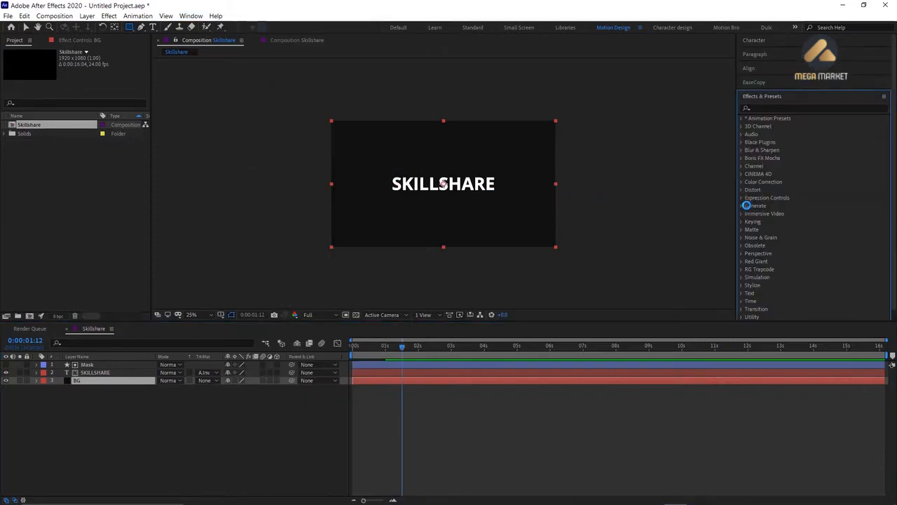
Create a second full-frame solid layer in a light grey color
left_click(169, 428)
key("ctrl+y")
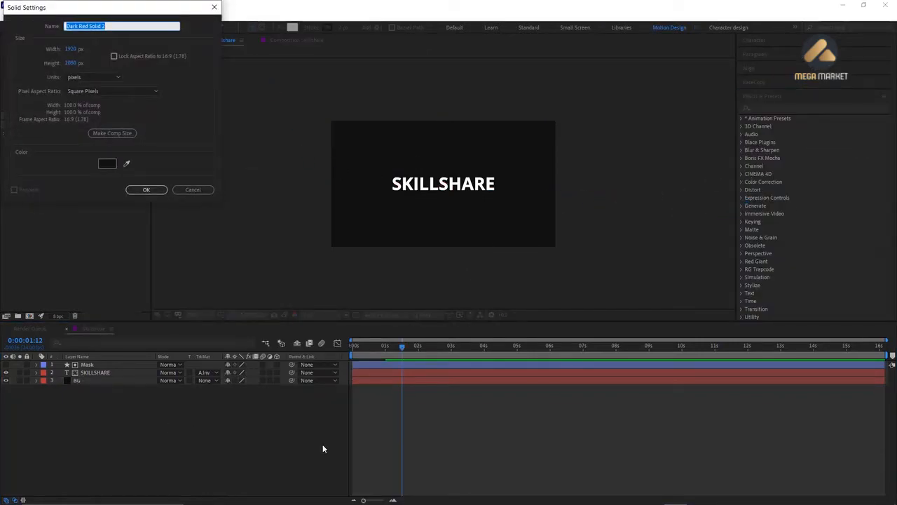
left_click(105, 164)
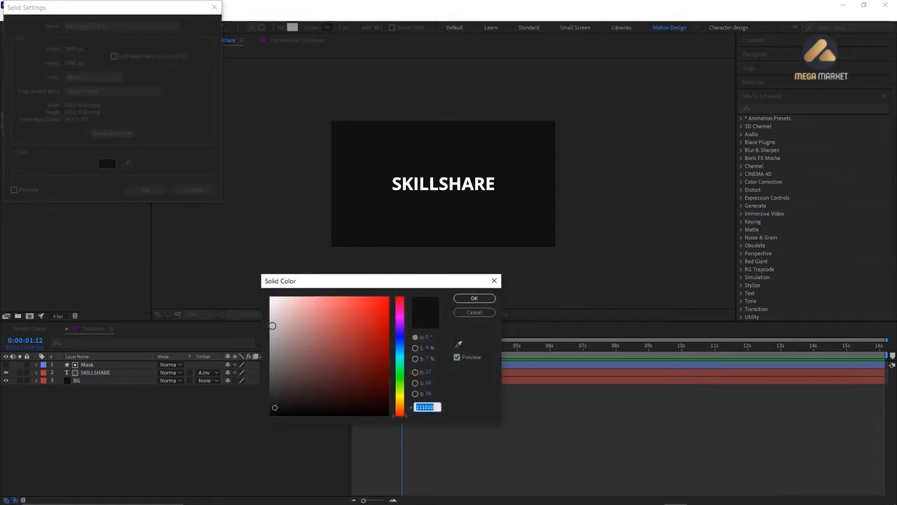
left_click(272, 326)
left_click(473, 299)
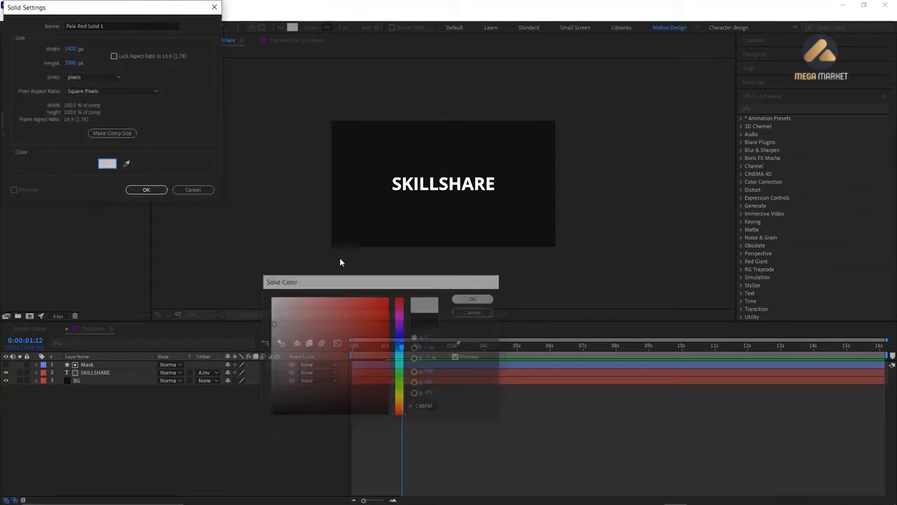
left_click(145, 189)
Place the light grey solid between the SKILLSHARE and BG layers and rename it Noise
left_click_drag(126, 368, 126, 394)
key("Return")
type("N")
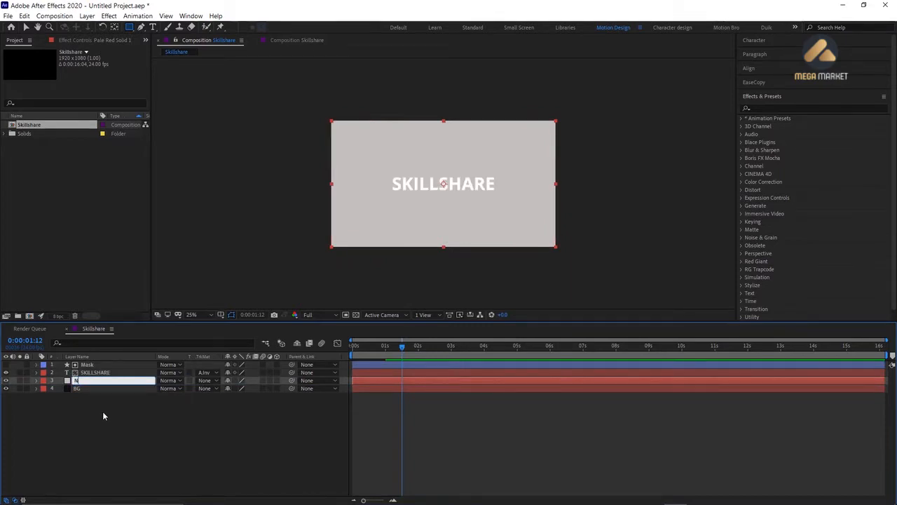
type("oise")
key("Return")
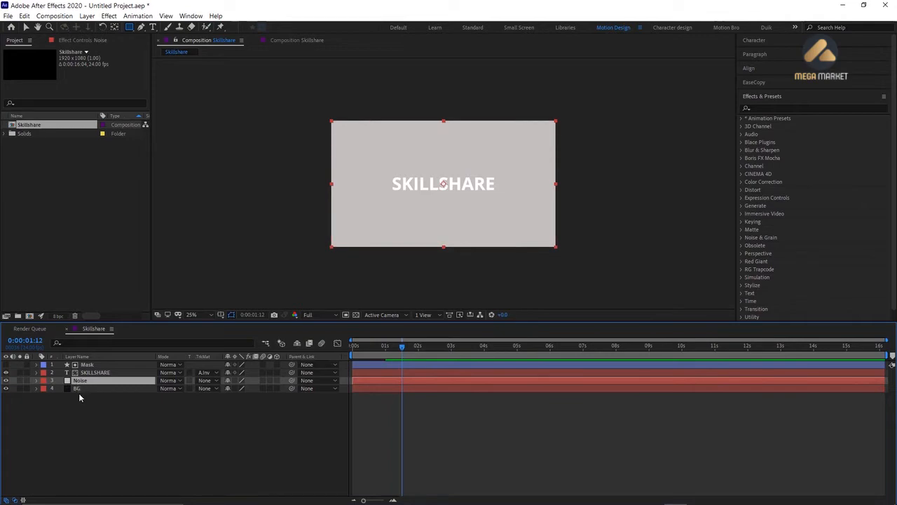
Change the Noise layer's label color to Orange
left_click(43, 387)
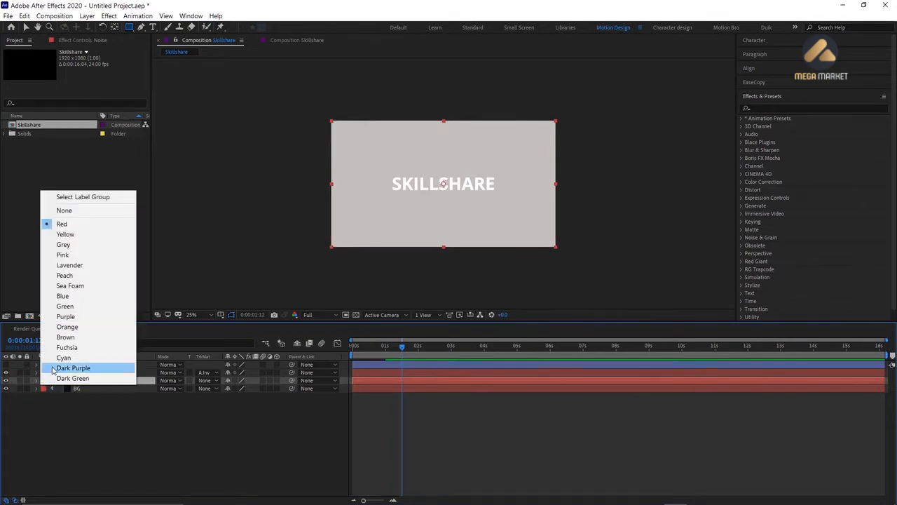
left_click(67, 327)
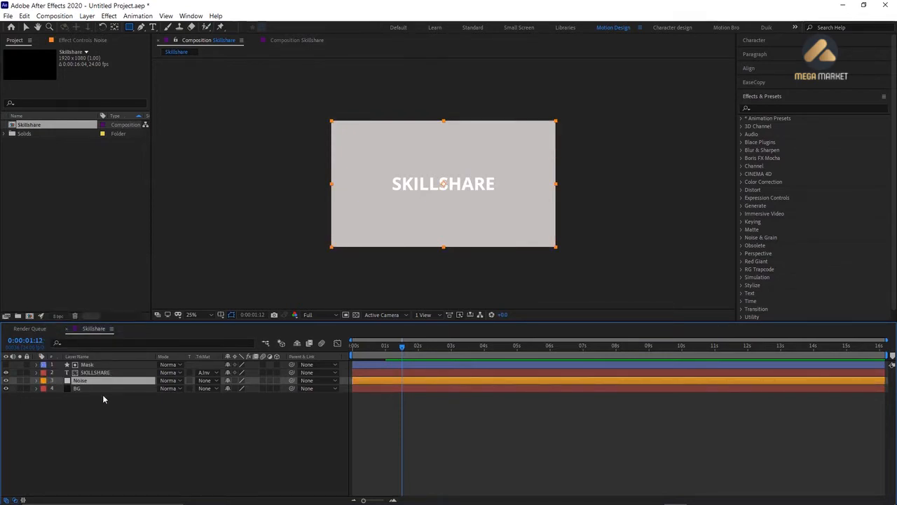
Apply the CC Star Burst effect to the Noise layer and preview its motion
left_click(779, 109)
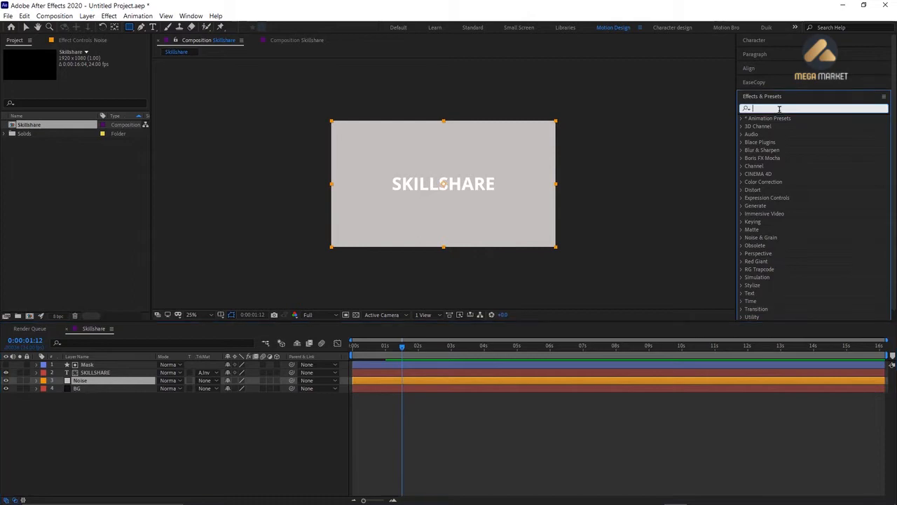
type("cc st")
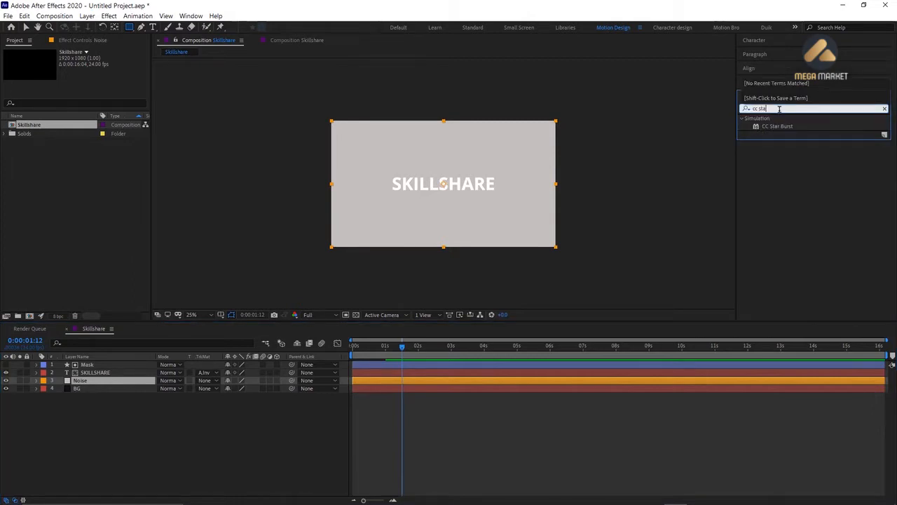
type("a")
left_click(120, 381)
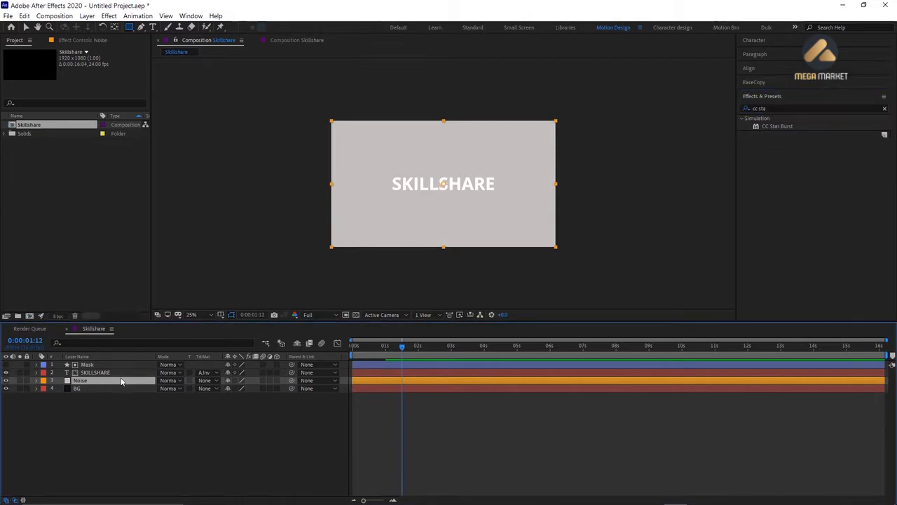
key("ctrl+space")
type("cc star")
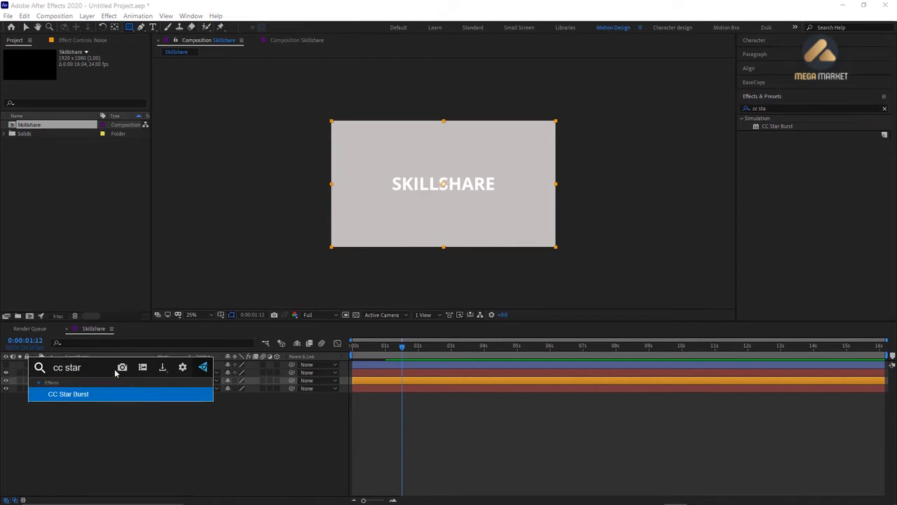
left_click(61, 396)
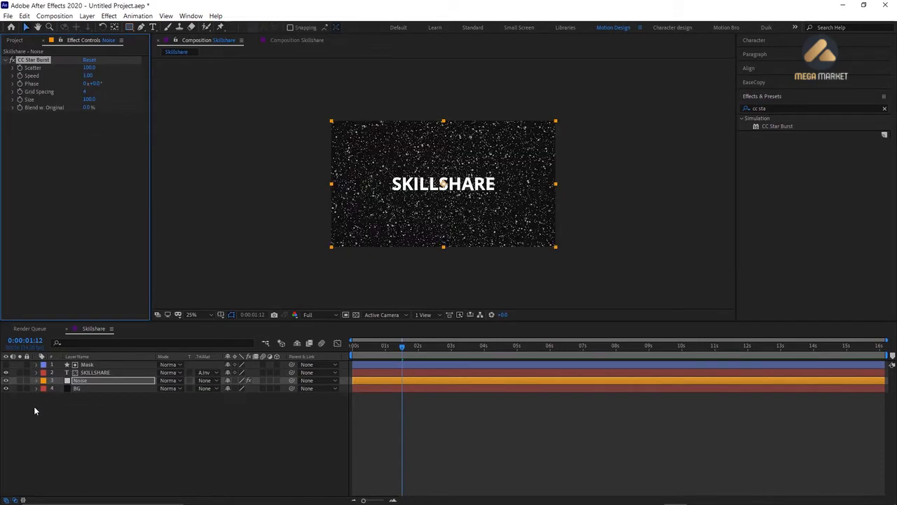
key("space")
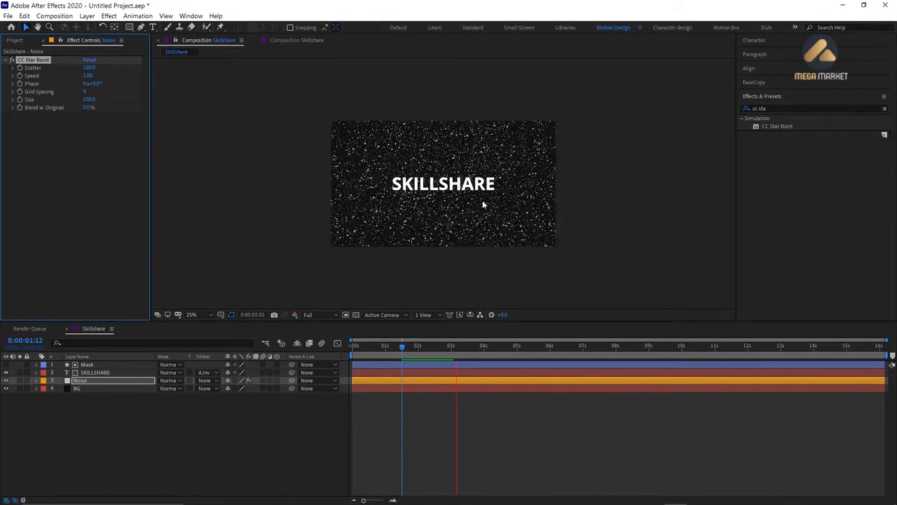
key("space")
left_click_drag(460, 348, 450, 344)
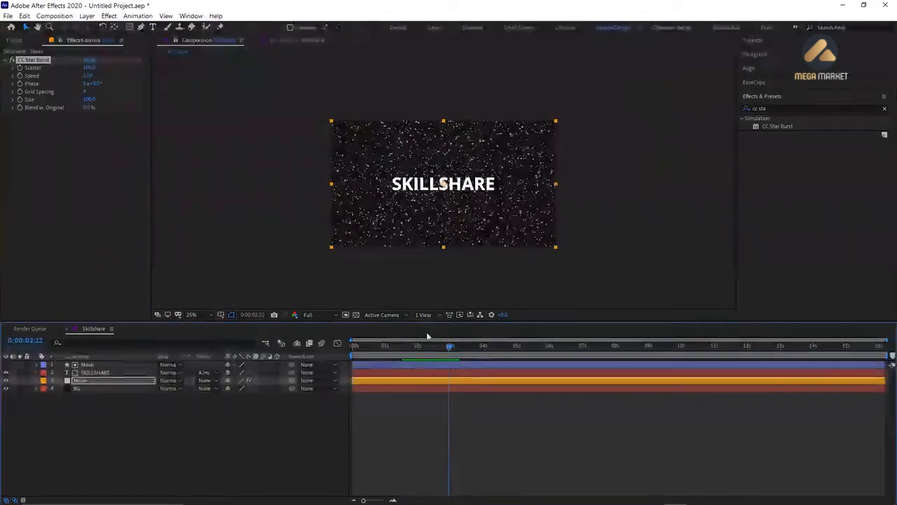
Set the Noise layer's CC Star Burst Scatter to 1000 and play back the result
left_click(89, 67)
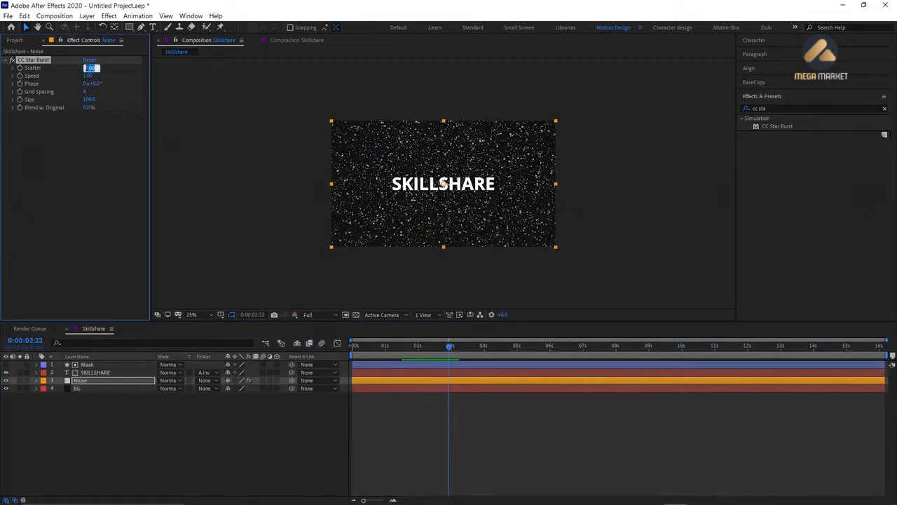
type("1000")
key("Return")
key("space")
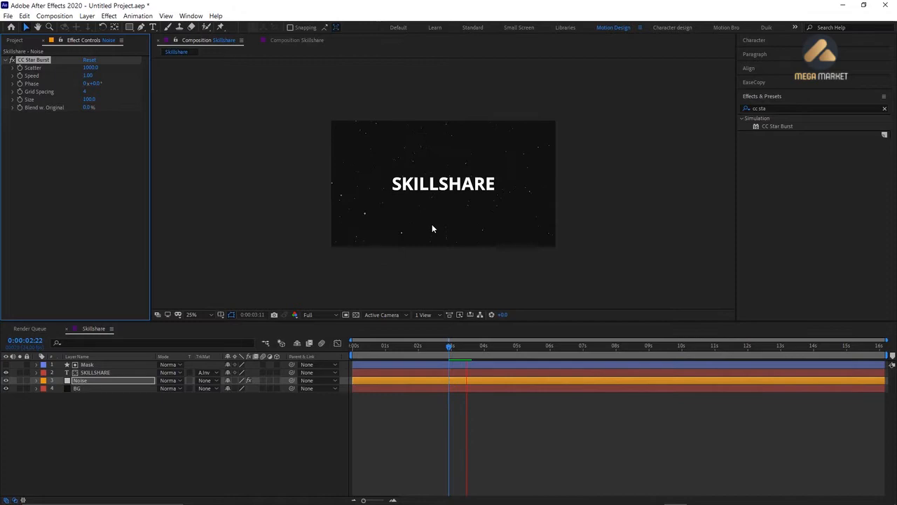
key("space")
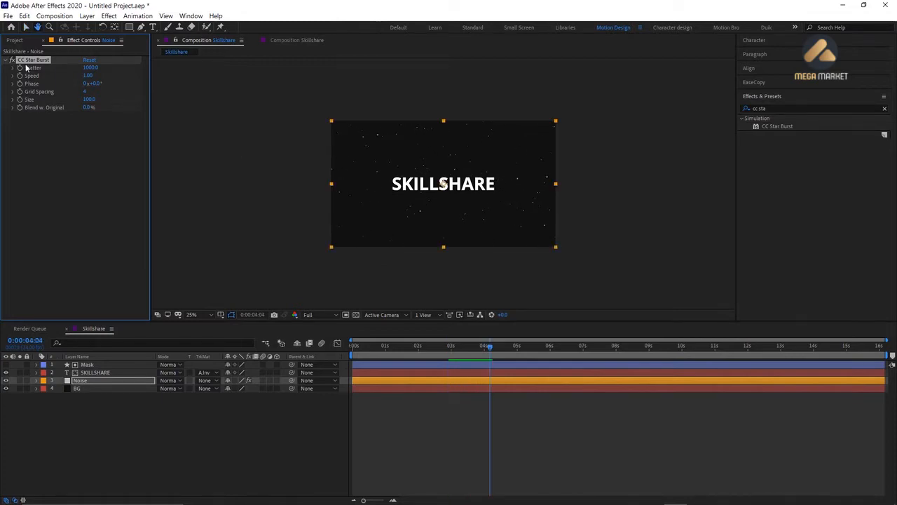
Set the CC Star Burst Speed to 5 on the Noise layer and play it back
key("v")
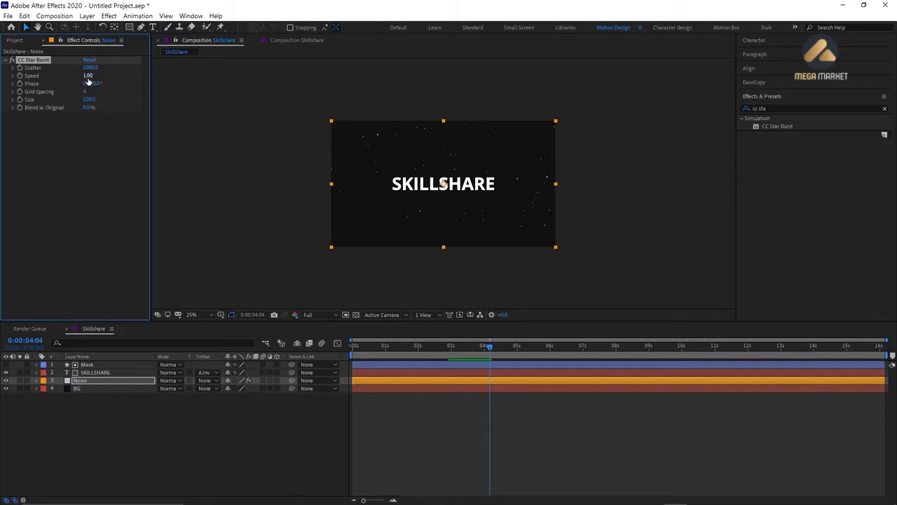
left_click(88, 75)
type("2")
key("Return")
key("space")
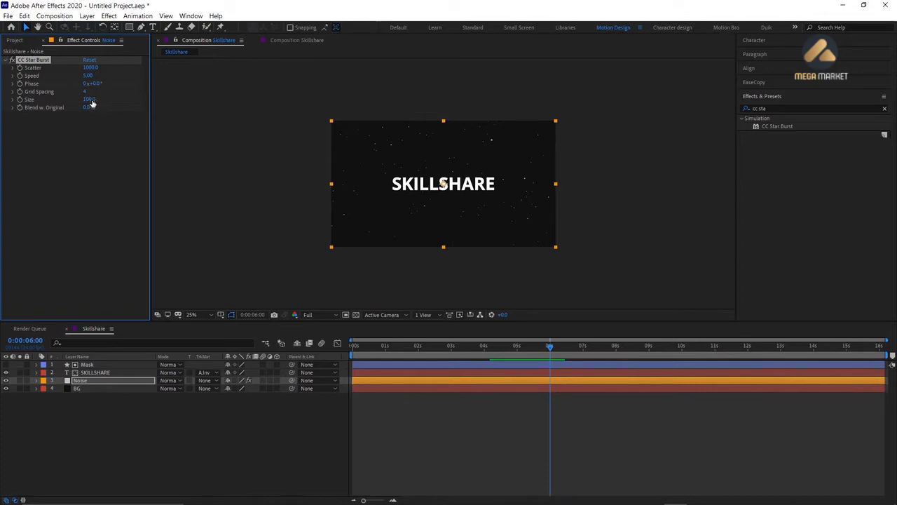
Reduce the CC Star Burst Size to 45 on the Noise layer and preview the particles
left_click(89, 99)
scroll(501, 194, "up", 3)
scroll(506, 194, "down", 3)
key("space")
left_click(600, 348)
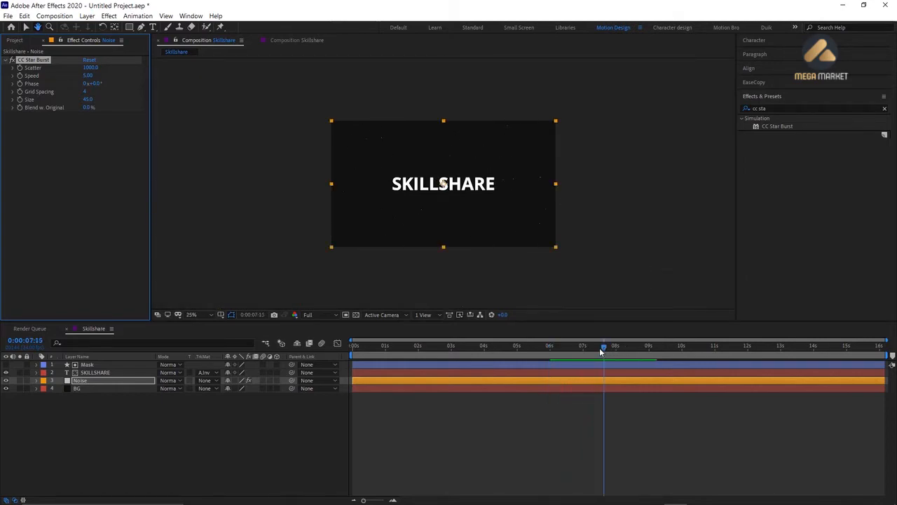
Add the Posterize Time effect to the Noise layer and set its frame rate to 8
left_click_drag(600, 347, 361, 347)
key("ctrl+space")
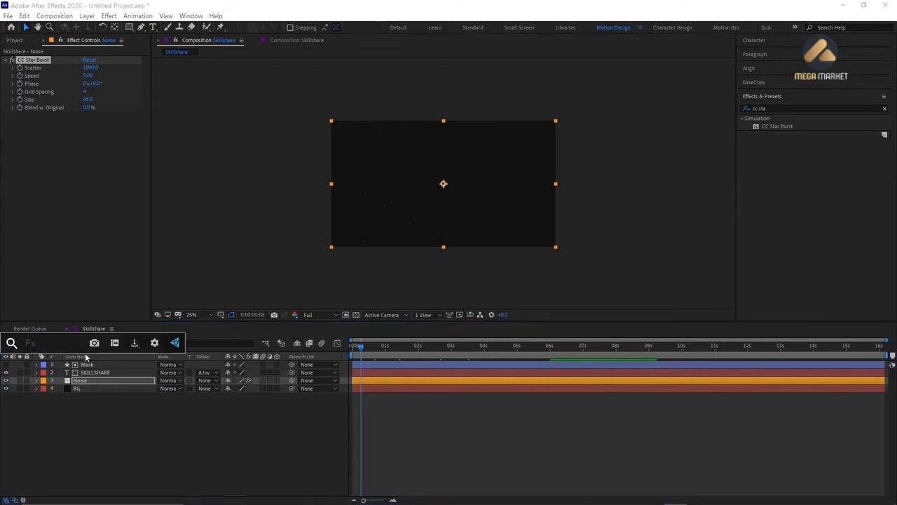
type("pose")
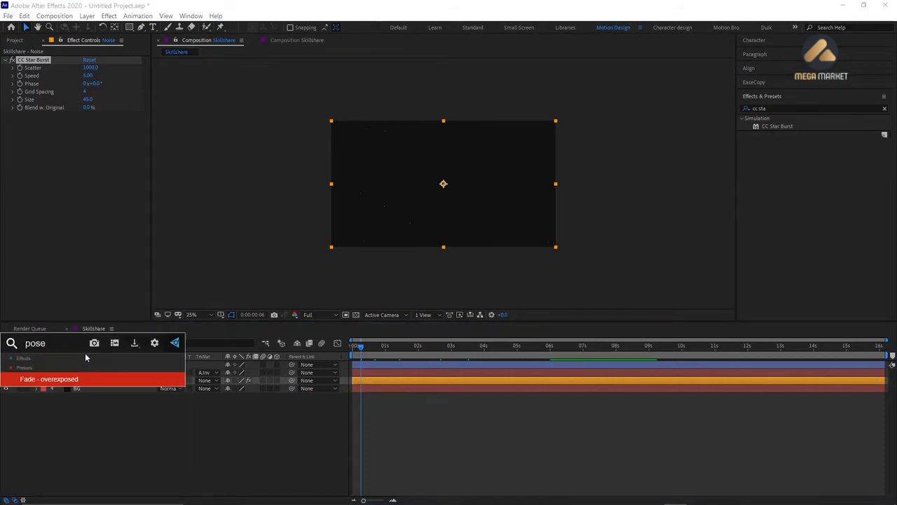
key("BackSpace")
left_click(143, 384)
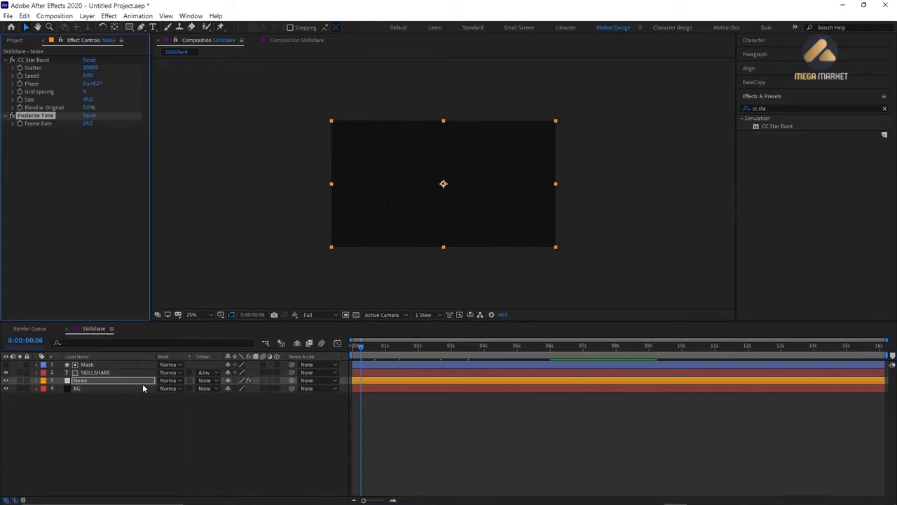
left_click(85, 124)
type("8")
key("Return")
Play back the title from the start at different magnifications to check the posterized noise behind the text
key("space")
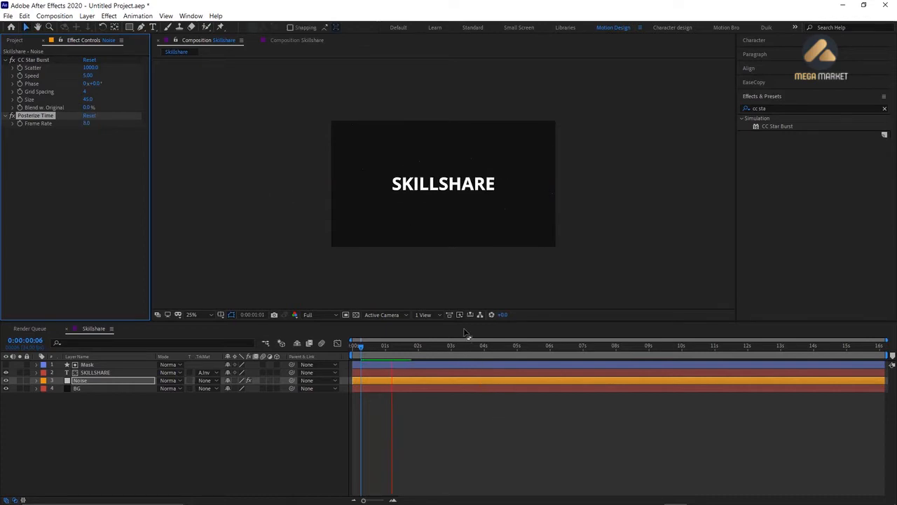
key("period")
key("period")
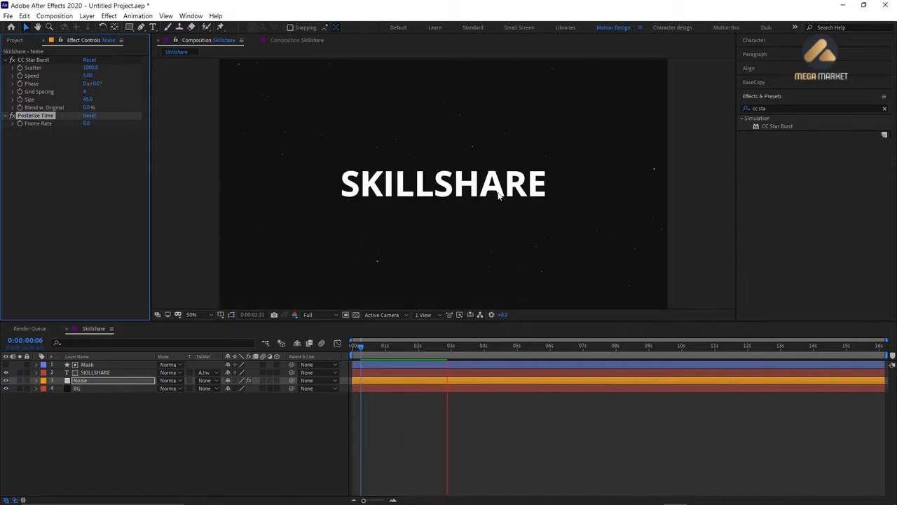
key("comma")
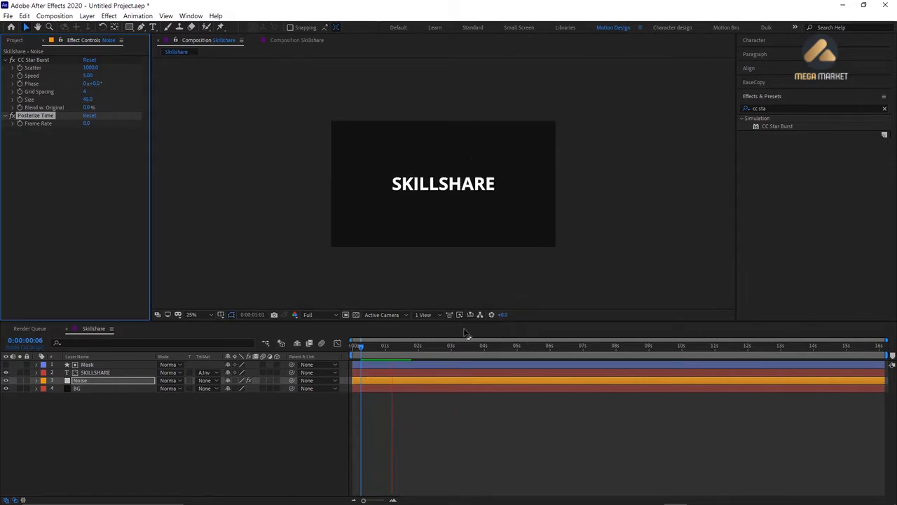
key("period")
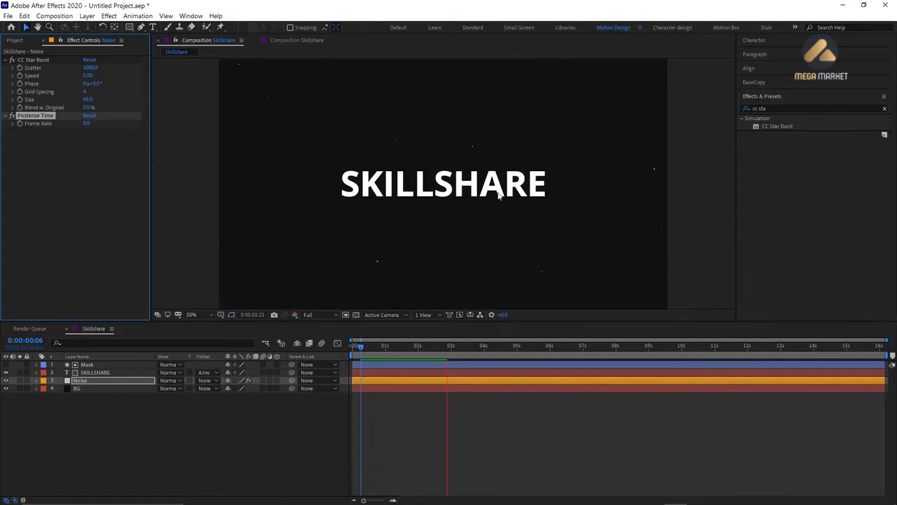
key("space")
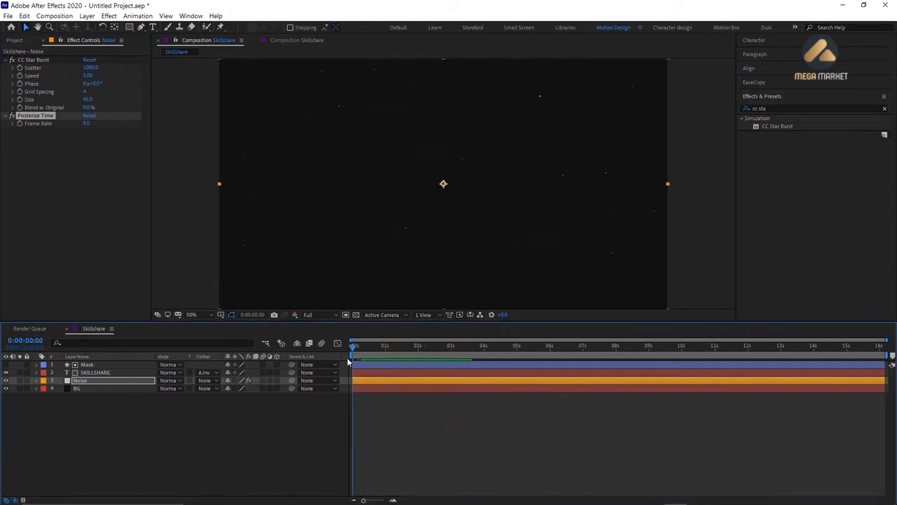
key("comma")
key("space")
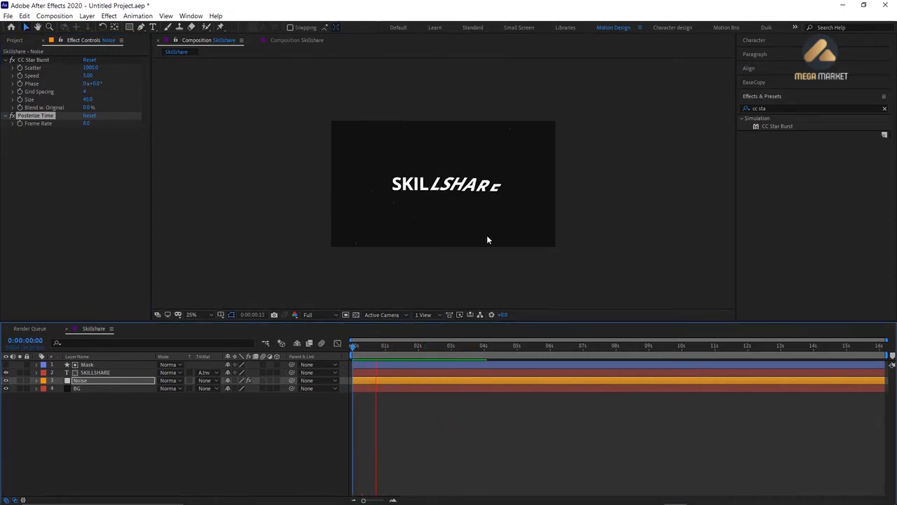
key("space")
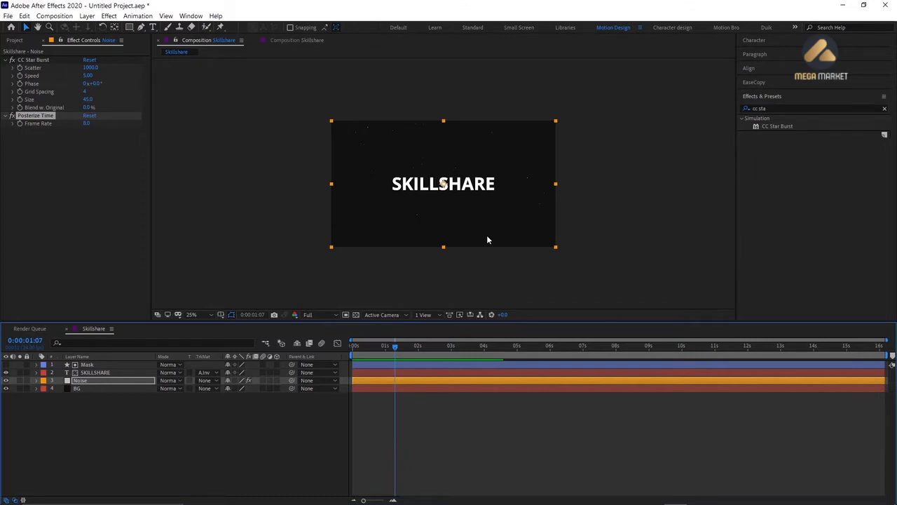
Duplicate the SKILLSHARE text and Mask layers, placing the mask copy directly above the text copy
left_click(101, 373)
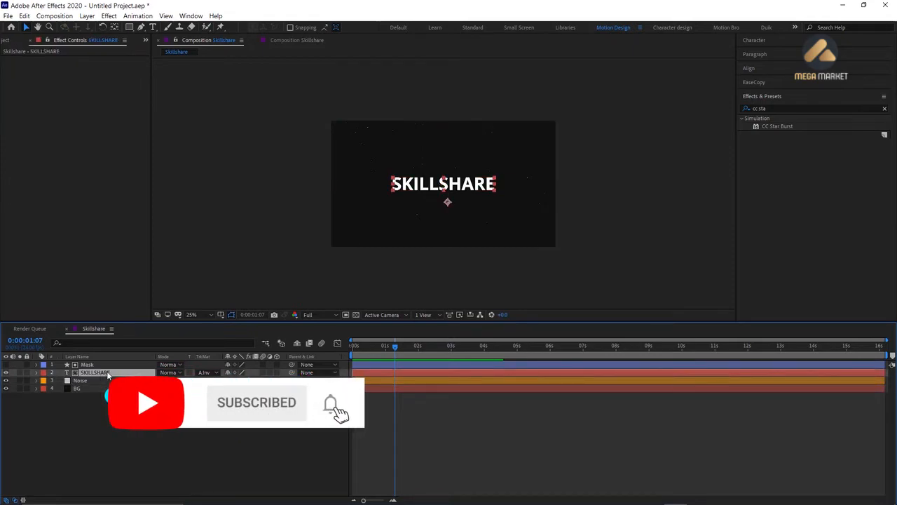
key("ctrl+d")
left_click(102, 373)
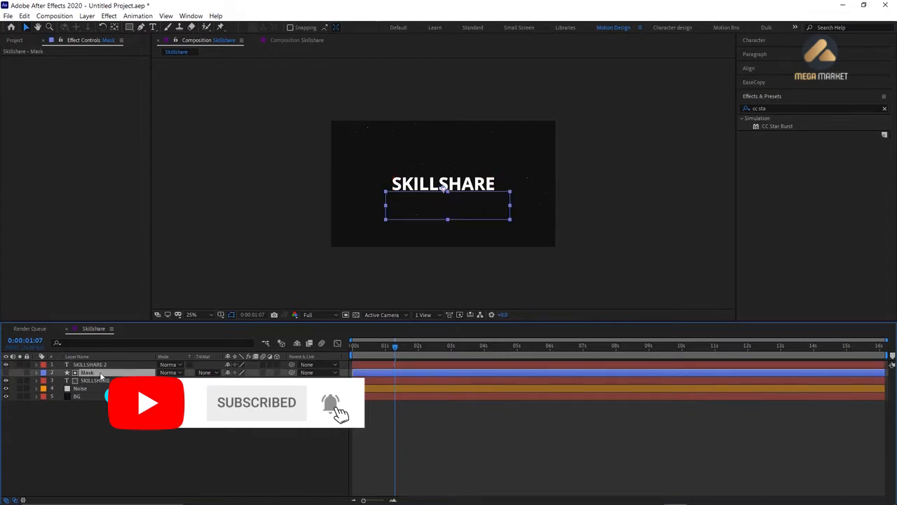
key("ctrl+d")
left_click_drag(97, 372, 99, 362)
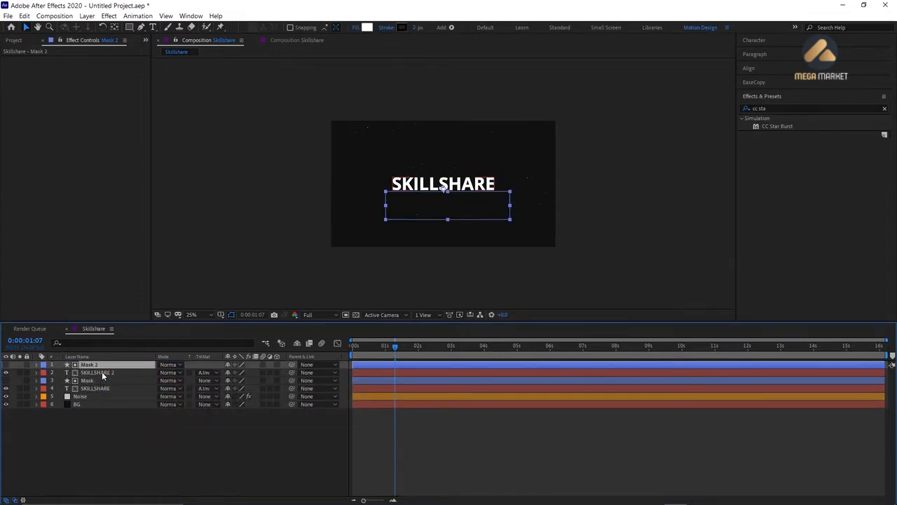
Rename the duplicated SKILLSHARE 2 text layer as SkillShare Stroke
left_click(102, 372)
key("Return")
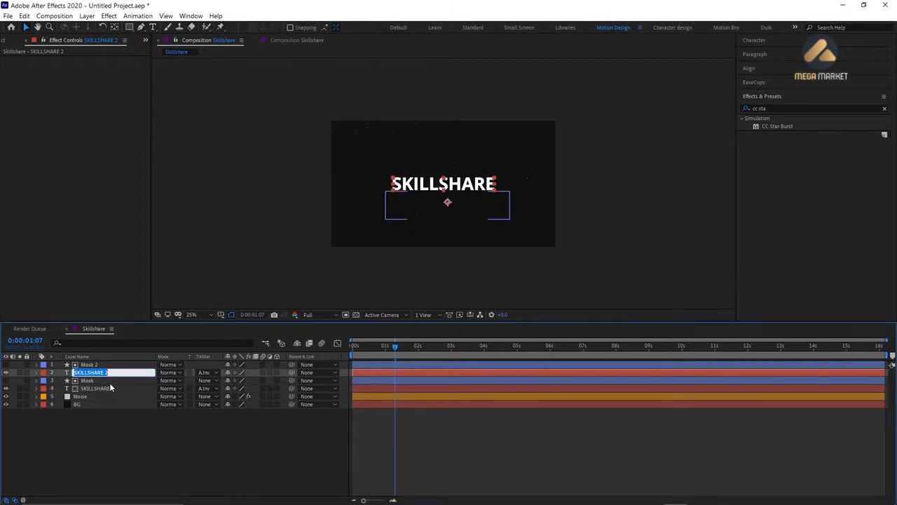
type("SkillShare Stroke")
key("Return")
Change the label color of the Mask 2 and SkillShare Stroke layers to Purple
left_click(106, 365, "shift")
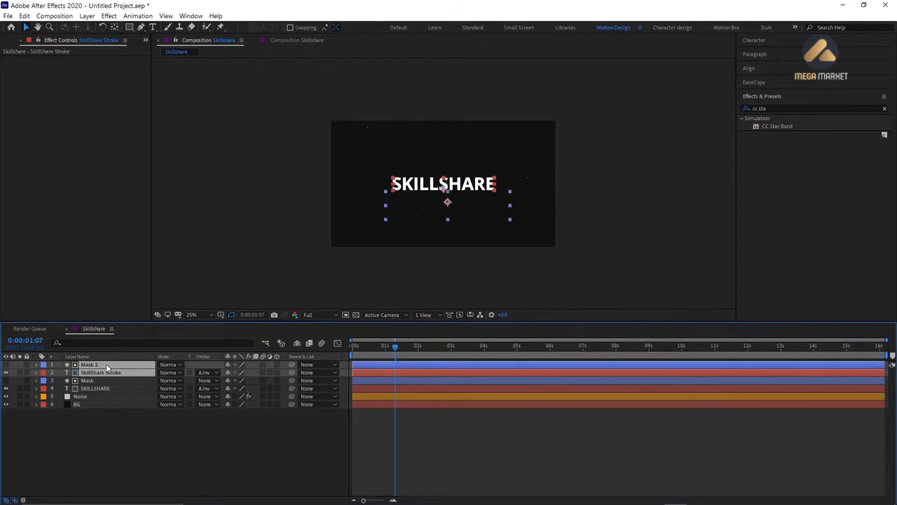
left_click(44, 367)
left_click(65, 300)
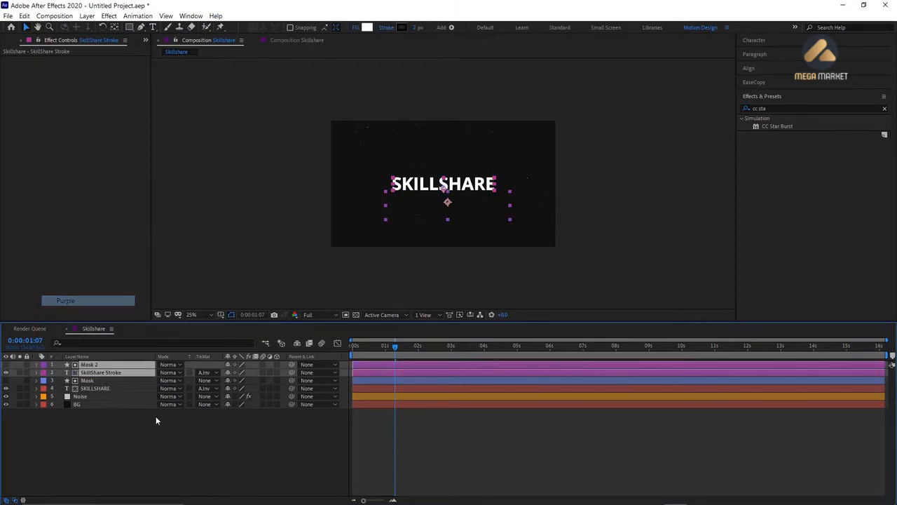
left_click(156, 416)
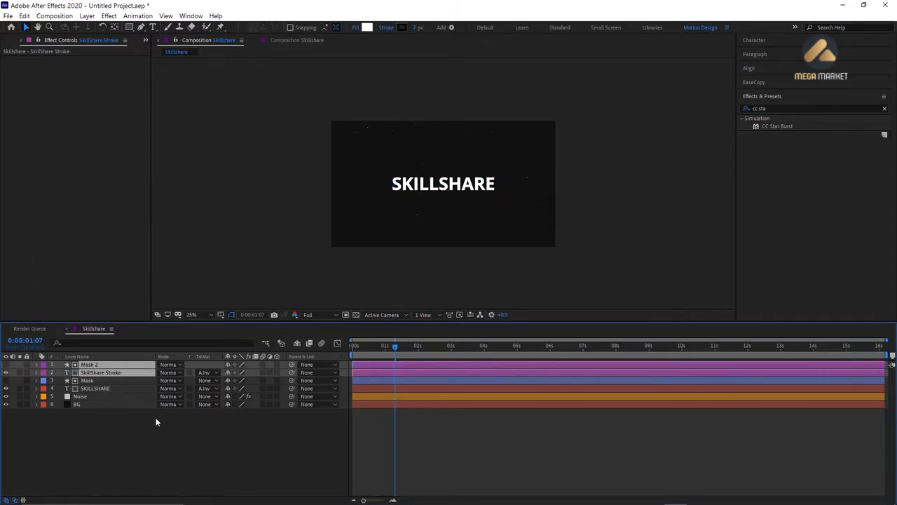
Move the Mask 2 and SkillShare Stroke layers together between the SKILLSHARE and Noise layers
left_click(106, 372)
left_click(107, 364, "shift")
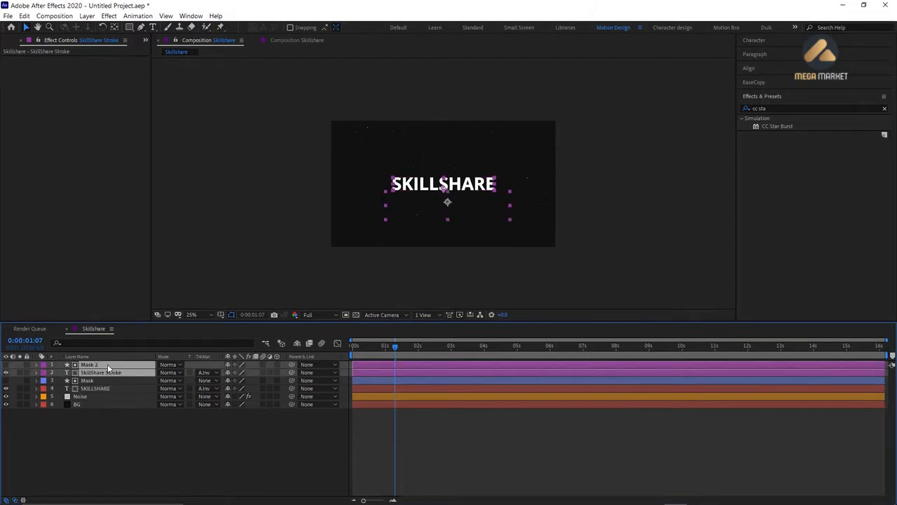
left_click_drag(112, 374, 114, 397)
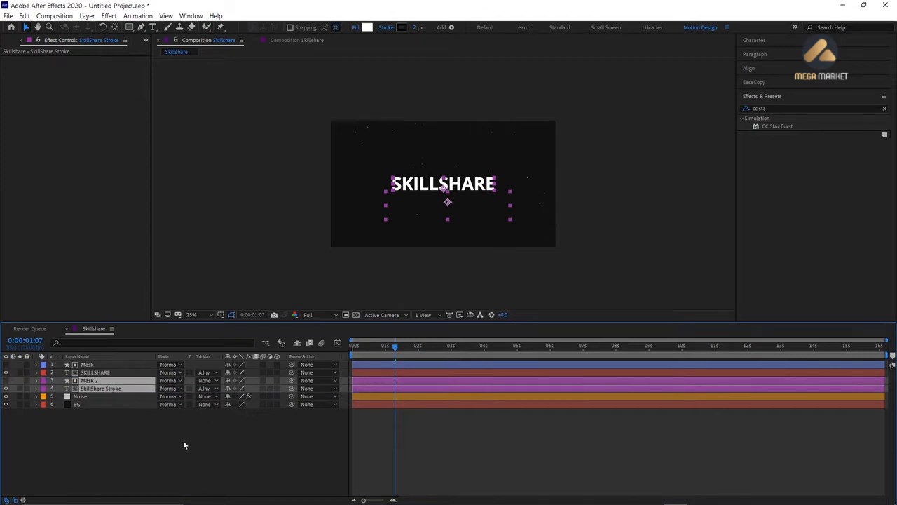
left_click(183, 440)
Remove the fill color from the SkillShare Stroke text in its character settings
left_click(115, 390)
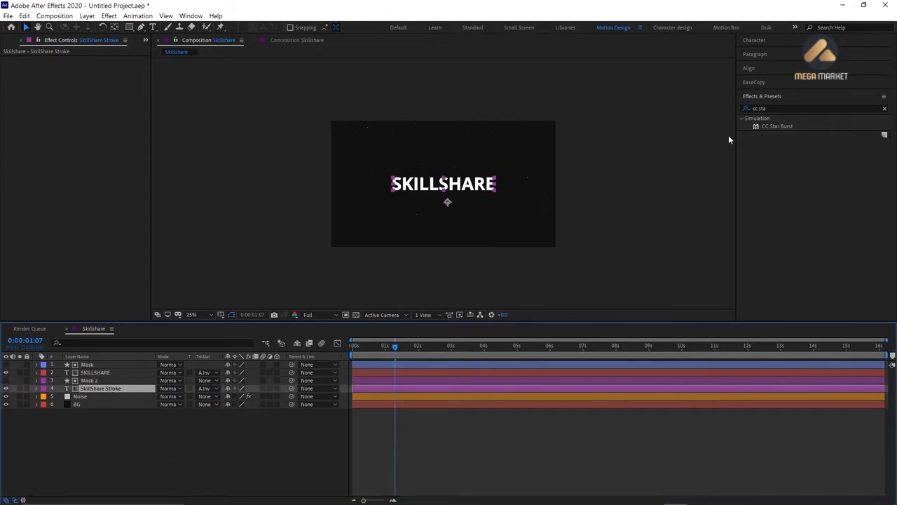
left_click(774, 42)
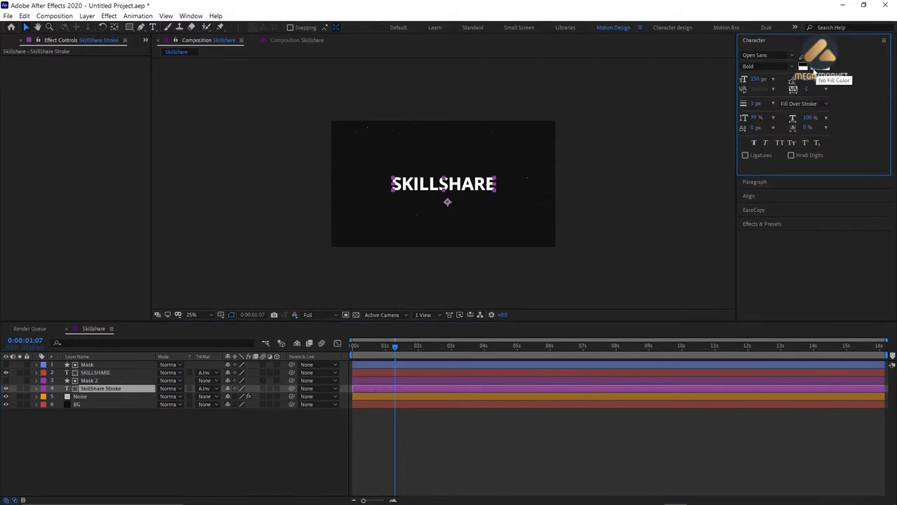
key("Return")
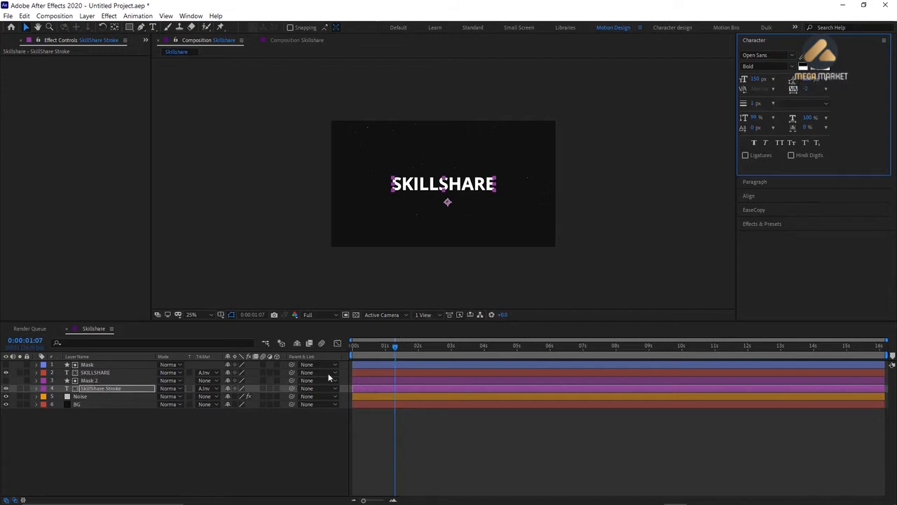
Shift the Mask 2 and SkillShare Stroke layers together a few frames later in time and preview the animation from the start
left_click(188, 440)
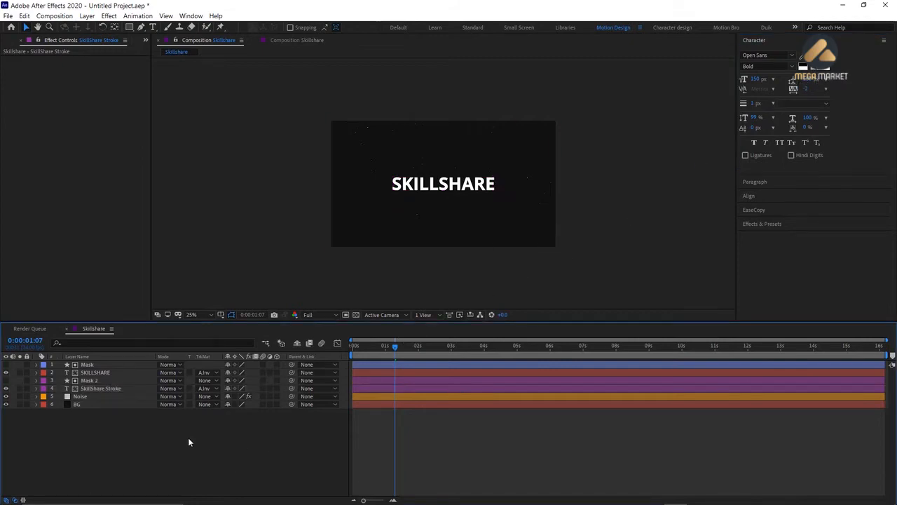
left_click(96, 389)
left_click(96, 382, "shift")
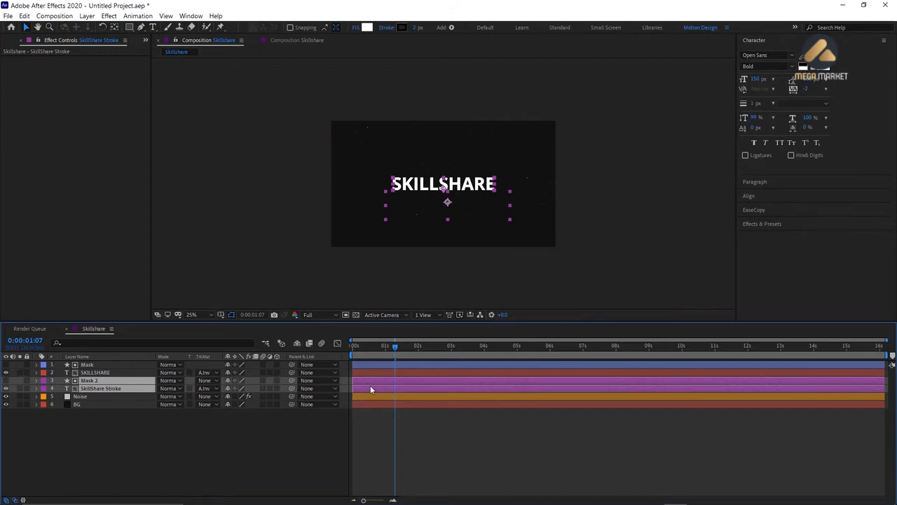
left_click_drag(371, 389, 375, 389)
left_click_drag(401, 353, 340, 365)
key("space")
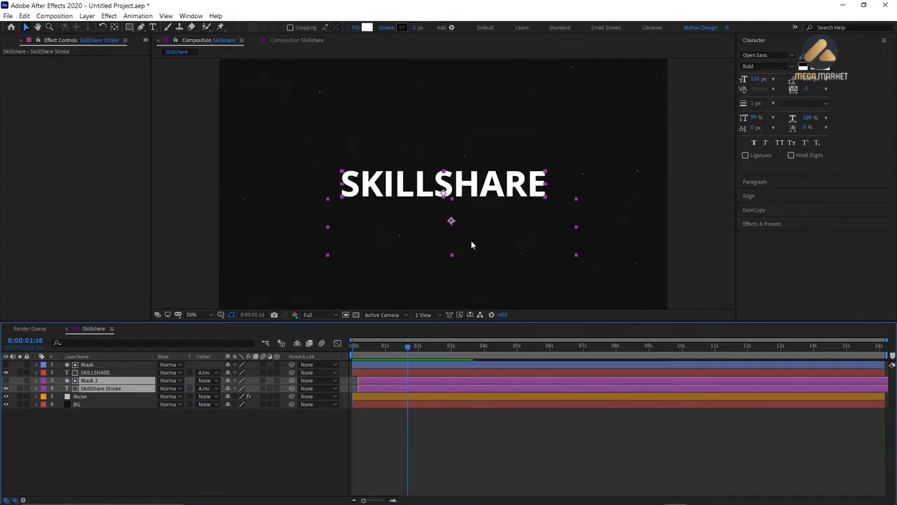
scroll(471, 241, "up", 2)
key("space")
key("space")
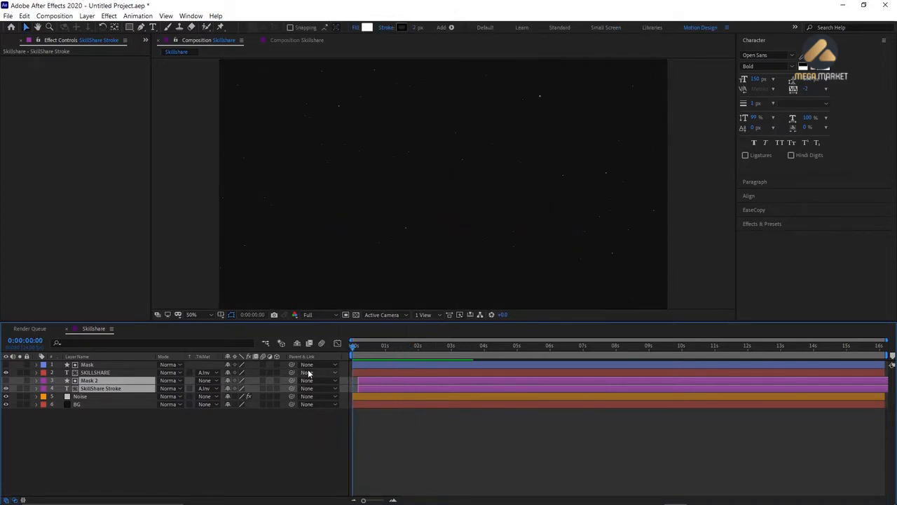
key("space")
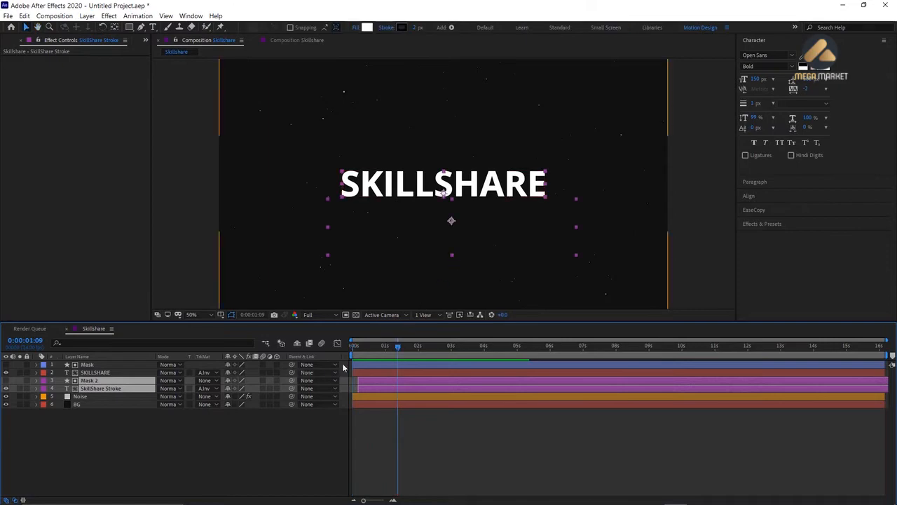
Apply the Echo effect to the SkillShare Stroke layer
left_click(227, 443)
left_click(100, 390)
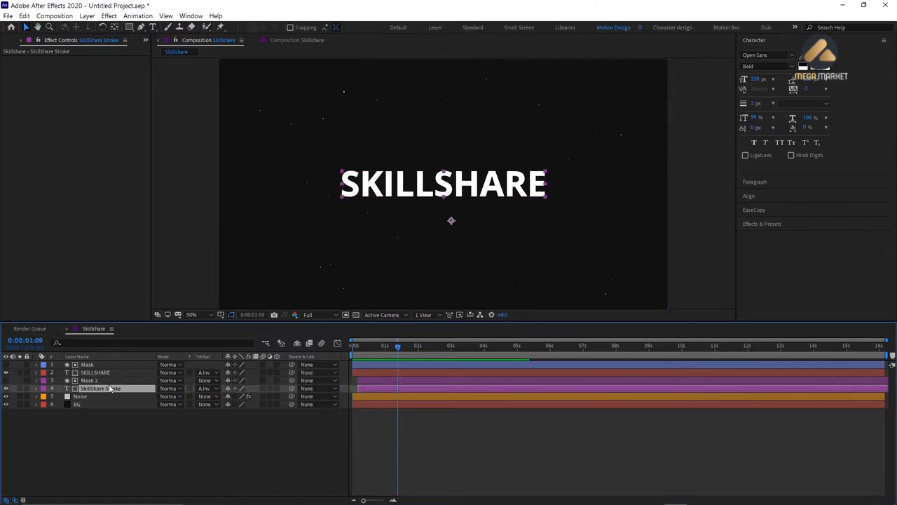
key("ctrl+space")
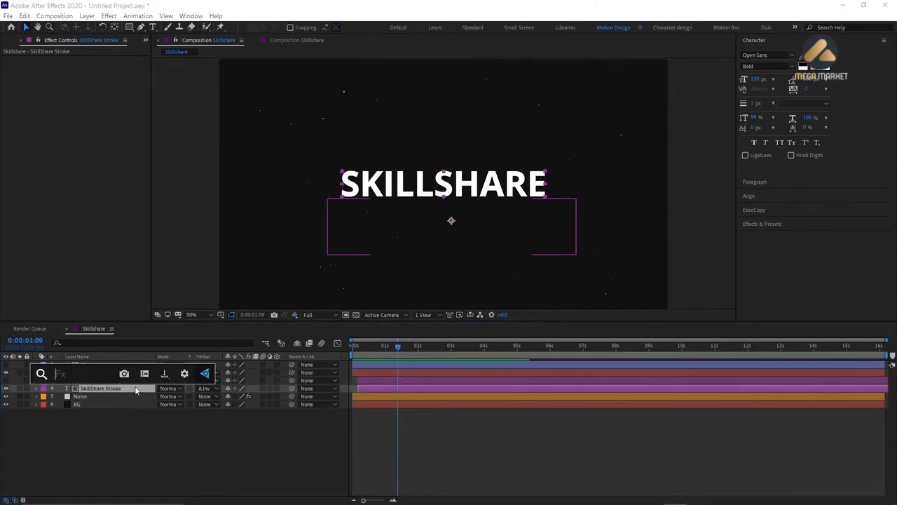
type("echo")
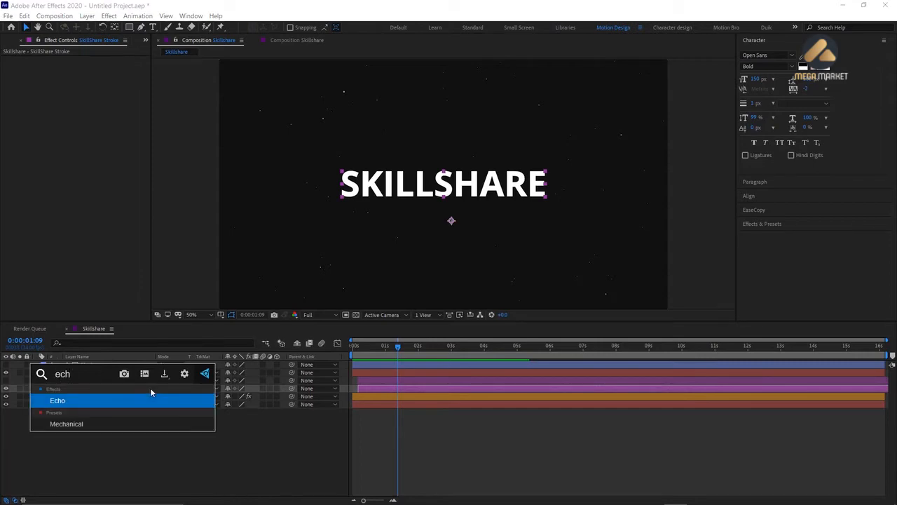
key("Return")
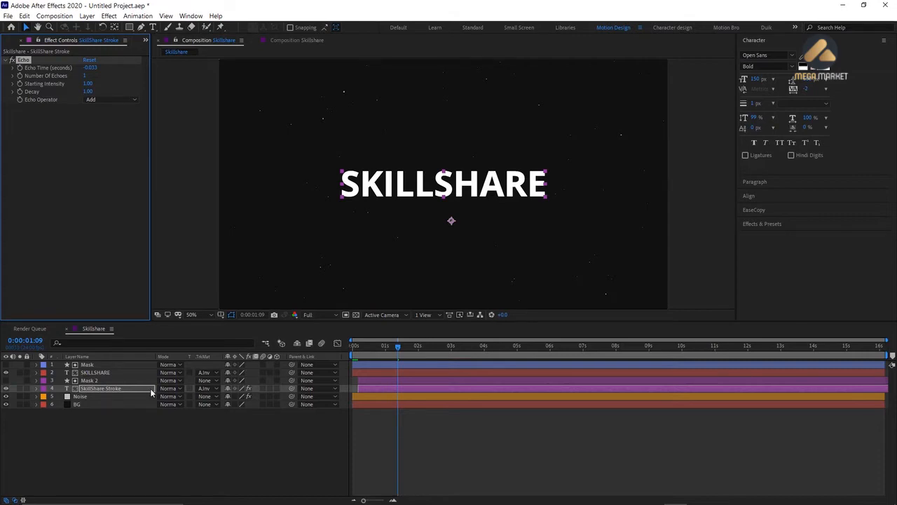
Set the Echo effect's Number Of Echoes to 10 and preview the stroke trails from the start
left_click(86, 76)
type("10")
key("Return")
left_click_drag(397, 347, 384, 355)
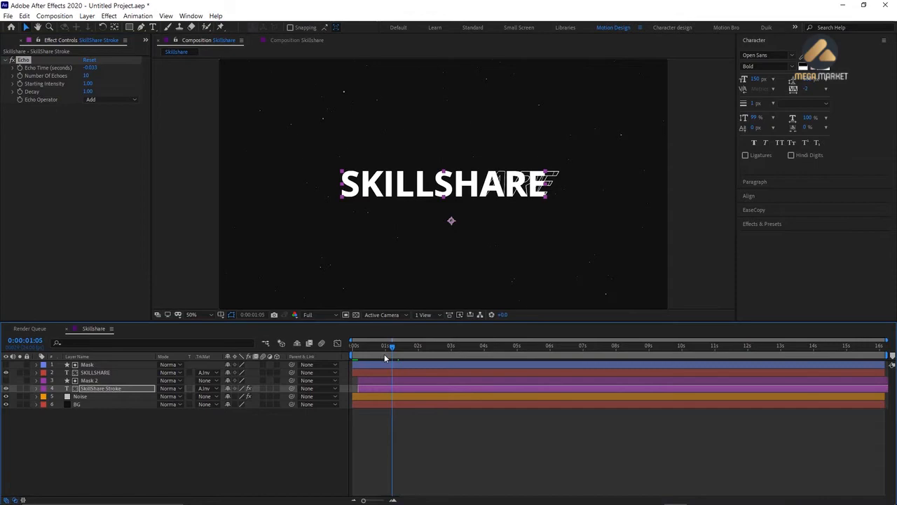
key("space")
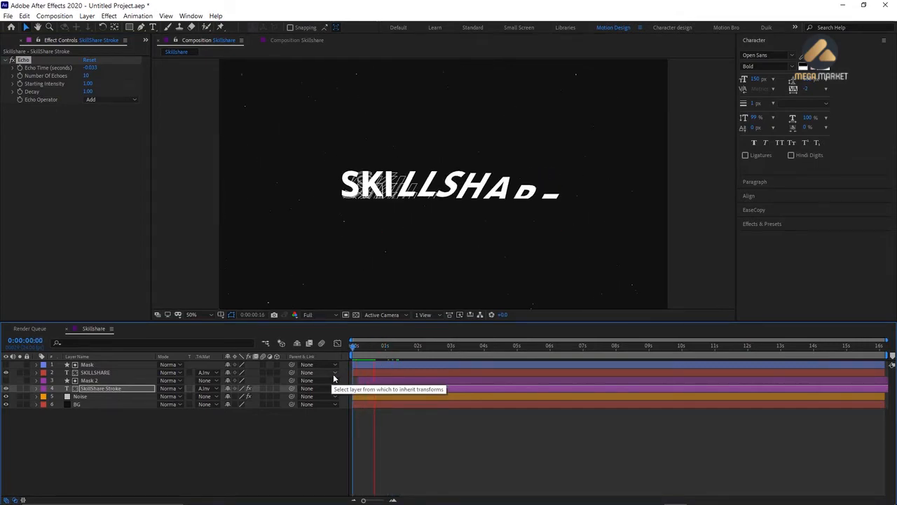
key("space")
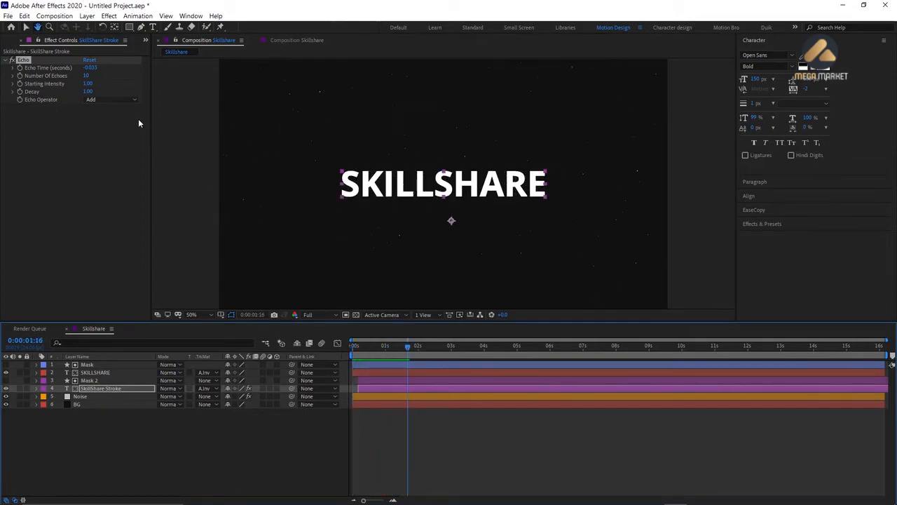
Set the Echo effect's Decay to 0.70 and preview the fading stroke trails from the start
left_click(88, 91)
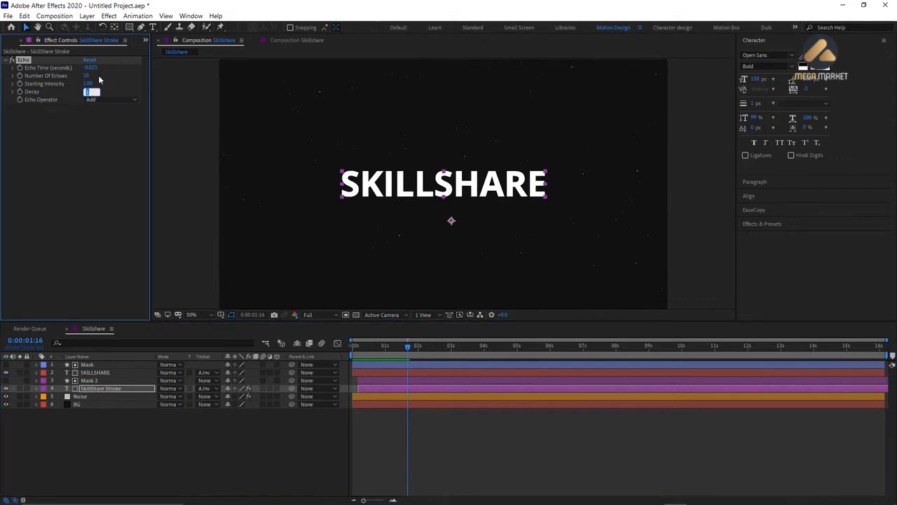
type("0.70")
left_click_drag(407, 349, 315, 365)
key("space")
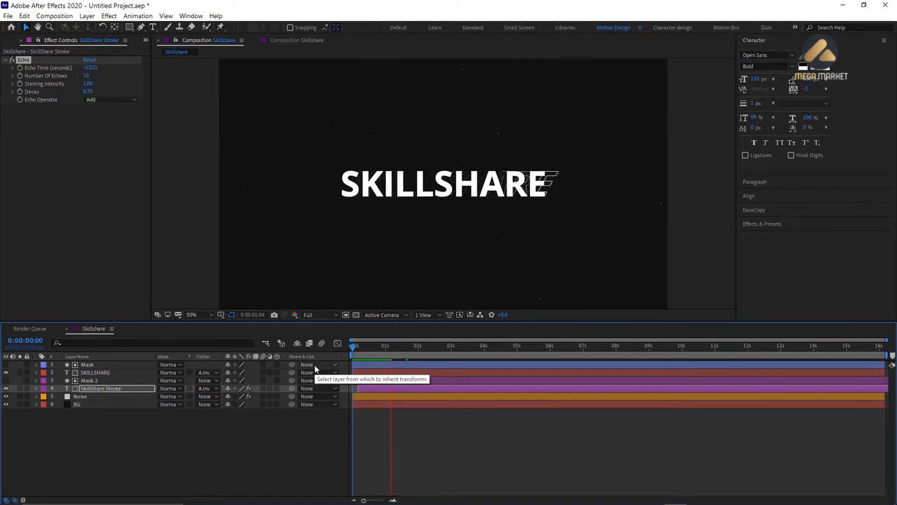
key("space")
Create a new adjustment layer above all layers in the Skillshare composition
left_click(235, 436)
key("comma")
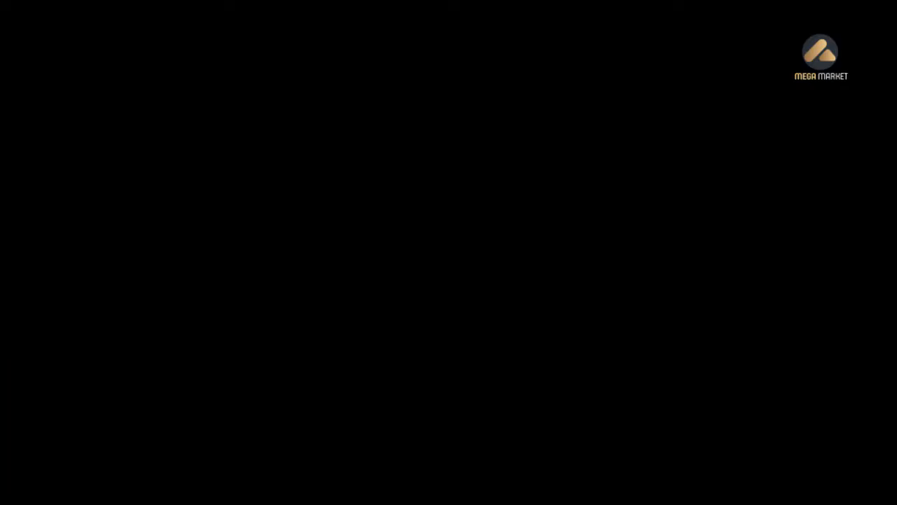
right_click(250, 431)
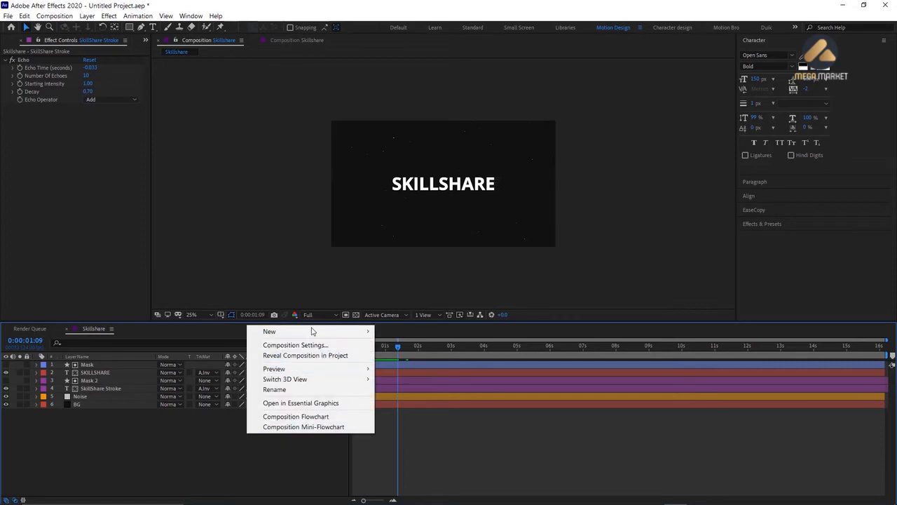
mouse_move(301, 331)
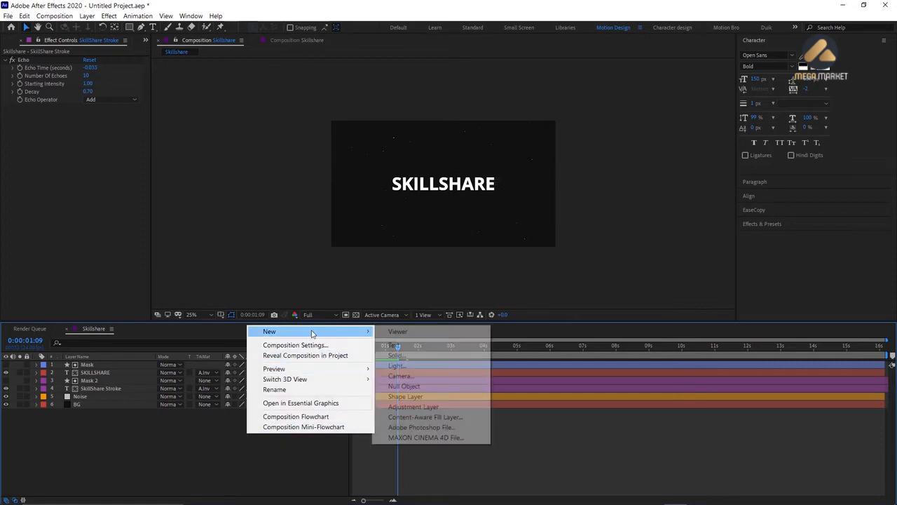
left_click(413, 406)
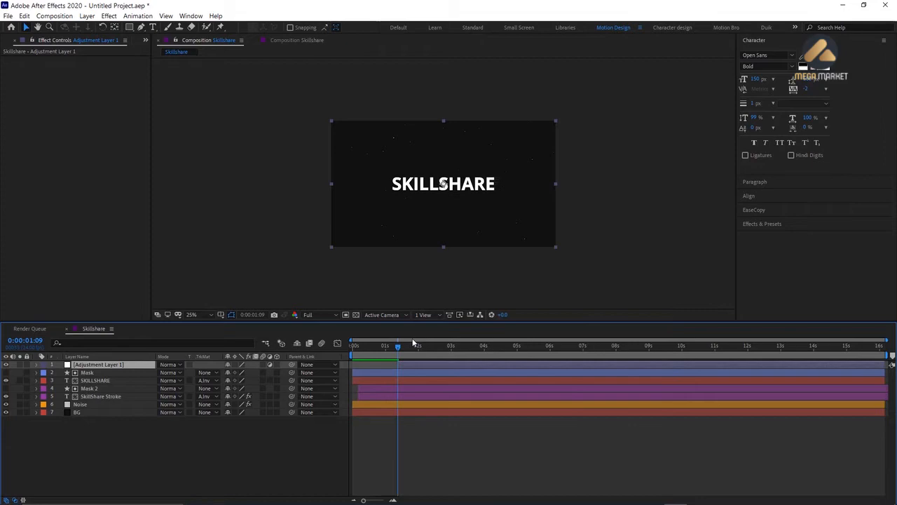
Trim the adjustment layer to run from 0:00:01:09 to 0:00:01:23
left_click(413, 339)
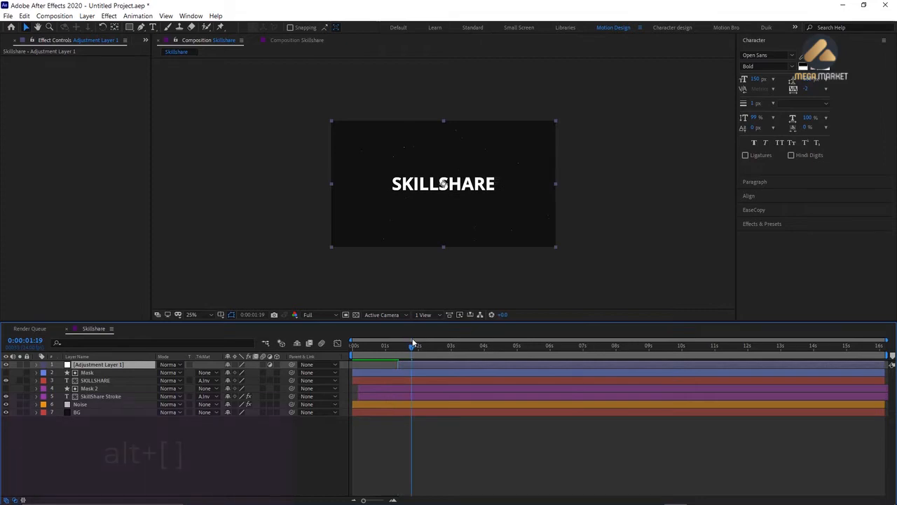
key("Page_Down")
key("Page_Down")
key("Page_Down")
key("Page_Down")
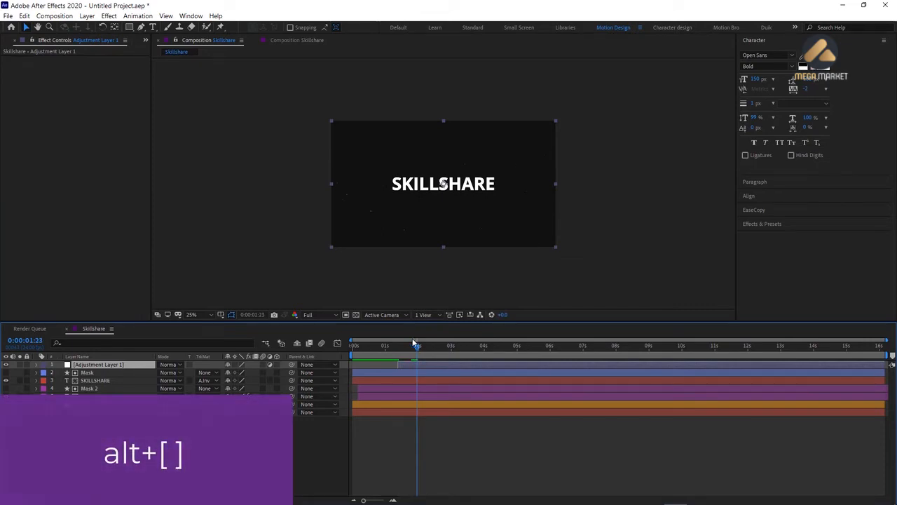
key("alt+]")
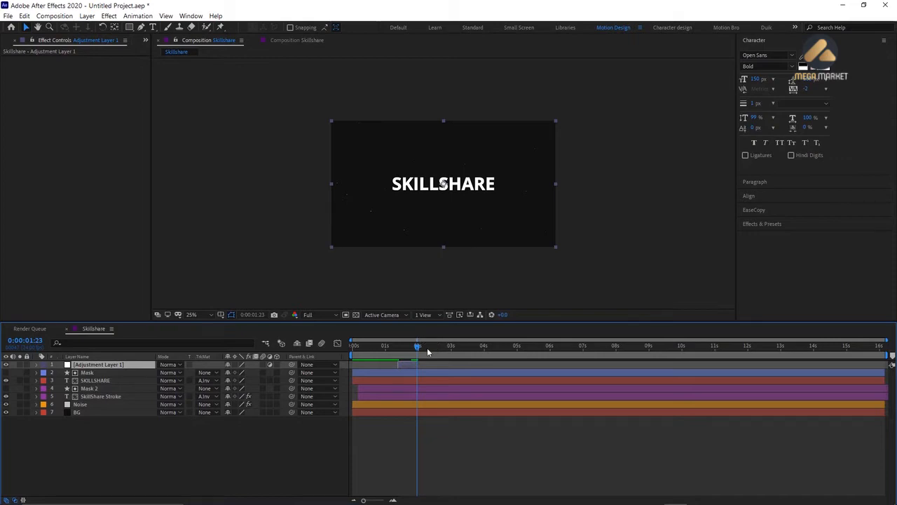
Apply the Invert effect to the adjustment layer and preview the inverted flash from the start
mouse_move(417, 345)
left_mouse_down()
mouse_move(395, 345)
mouse_move(419, 346)
mouse_move(398, 360)
mouse_move(404, 355)
left_mouse_up()
key("ctrl+space")
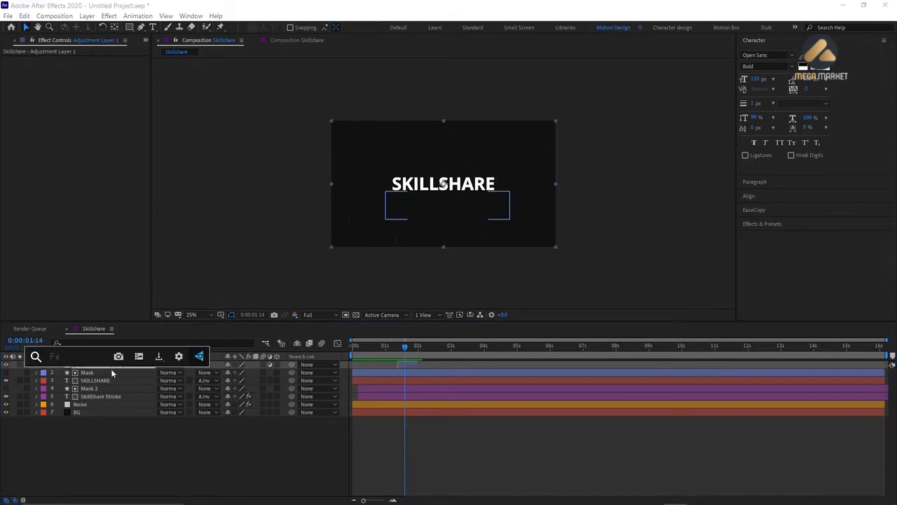
type("inver")
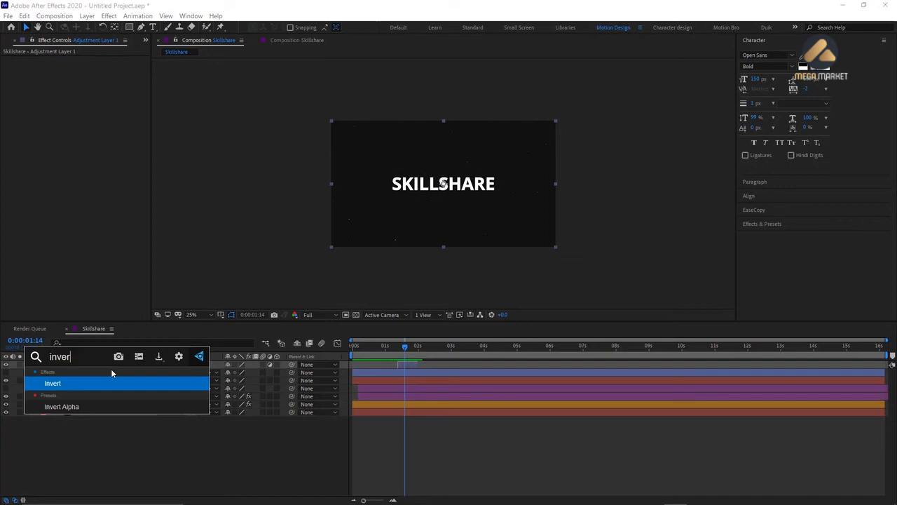
left_click(114, 377)
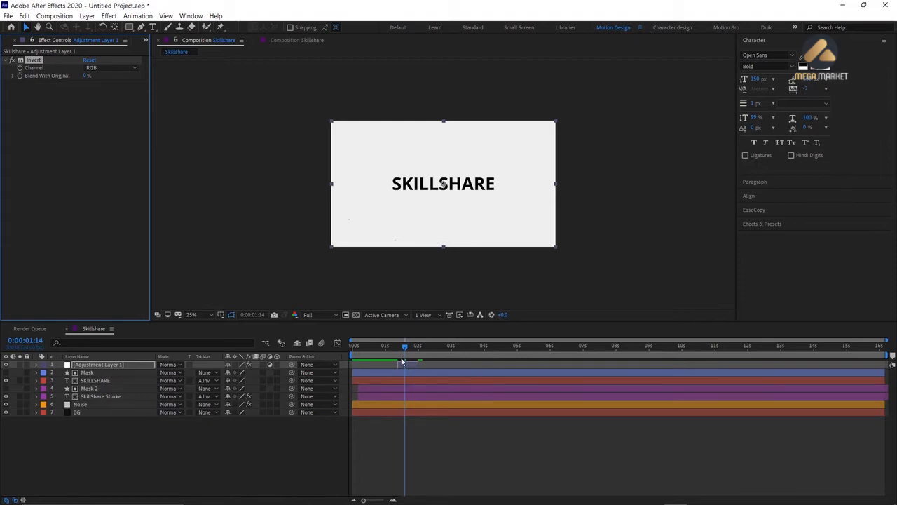
left_click_drag(406, 346, 382, 346)
key("Home")
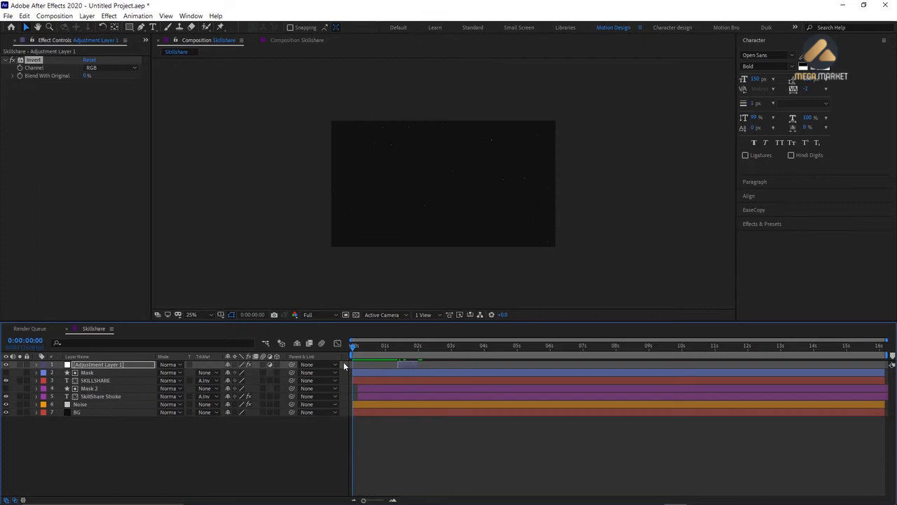
key("space")
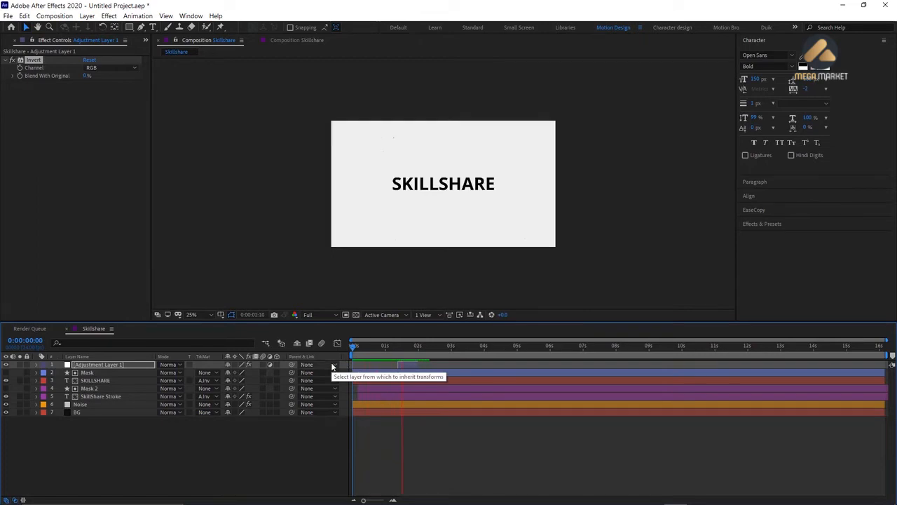
key("space")
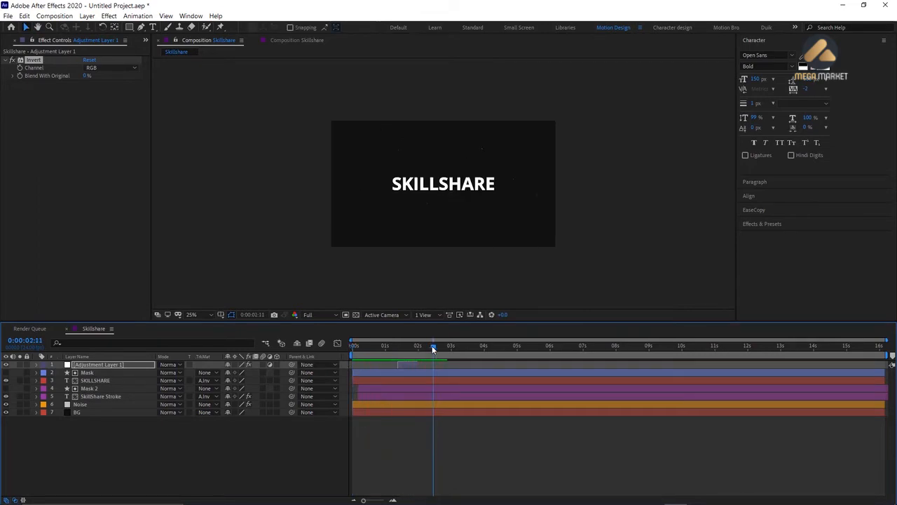
Shorten the adjustment layer so that it ends at about 0:00:01:16 and preview the flash
left_click_drag(431, 345, 407, 355)
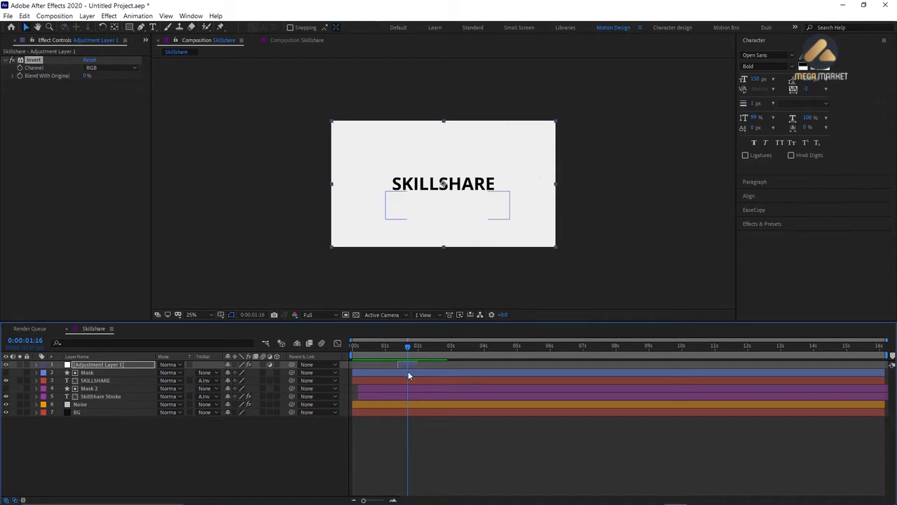
left_click(416, 364)
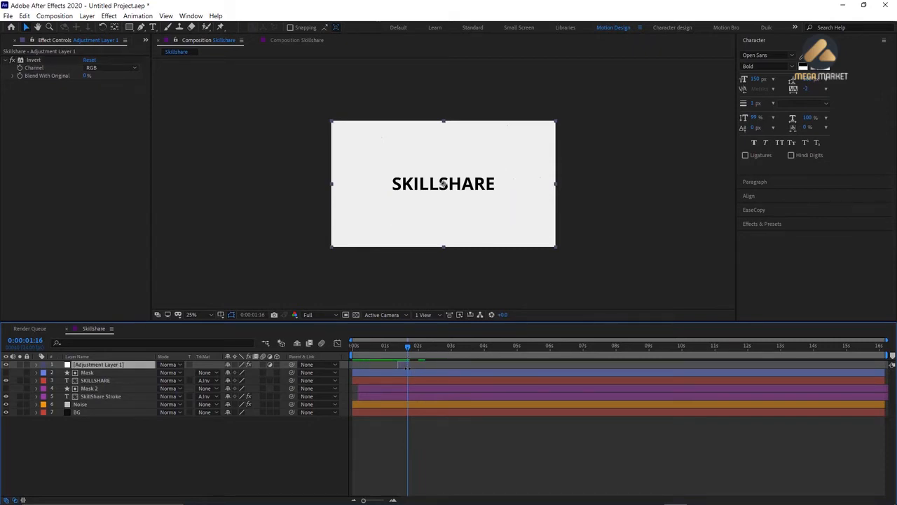
left_click_drag(411, 348, 382, 364)
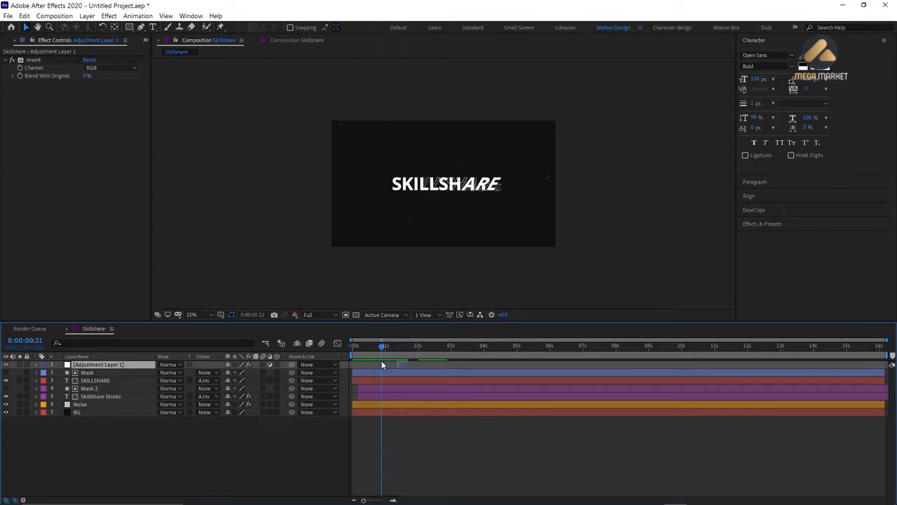
key("space")
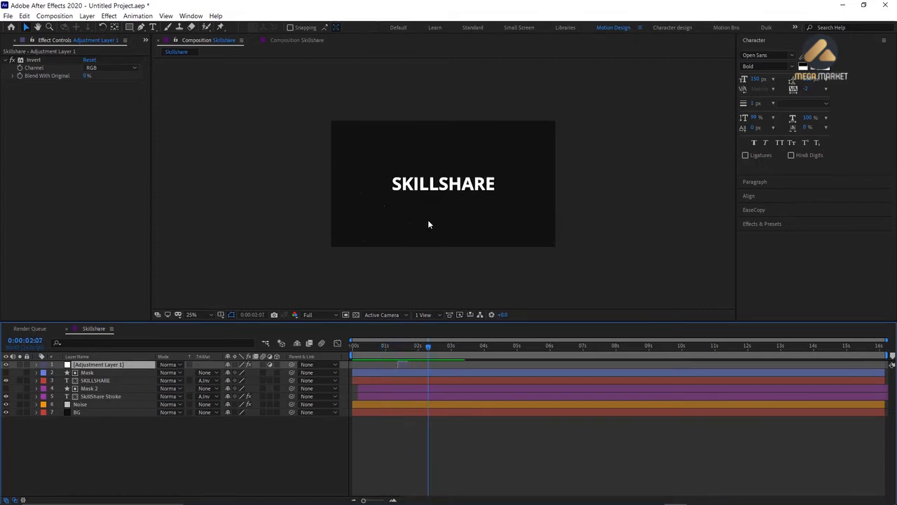
left_click_drag(425, 348, 384, 372)
key("space")
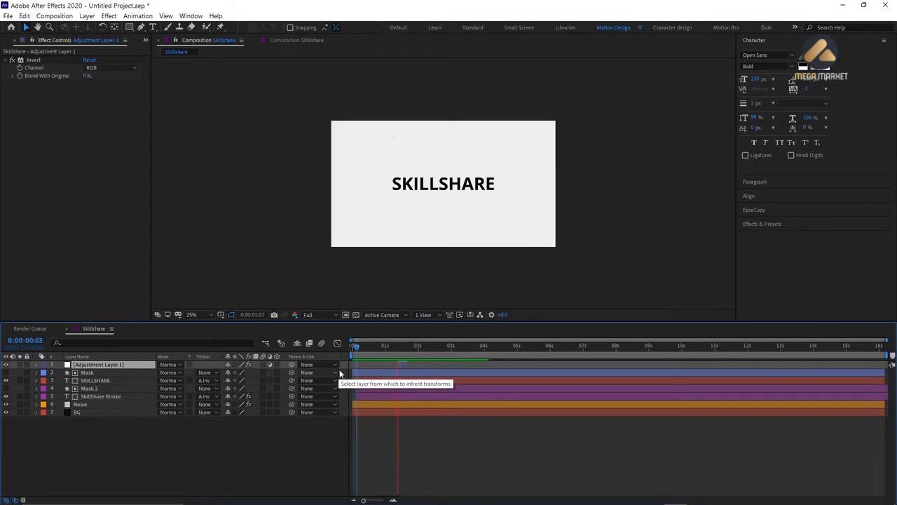
key("space")
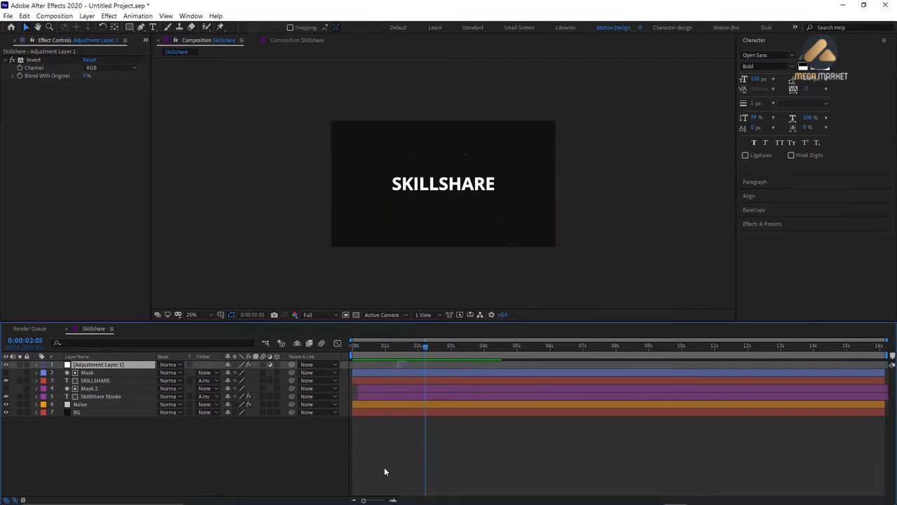
Trim the end of the adjustment layer back slightly further, to about 0:00:01:15
left_click_drag(368, 501, 377, 502)
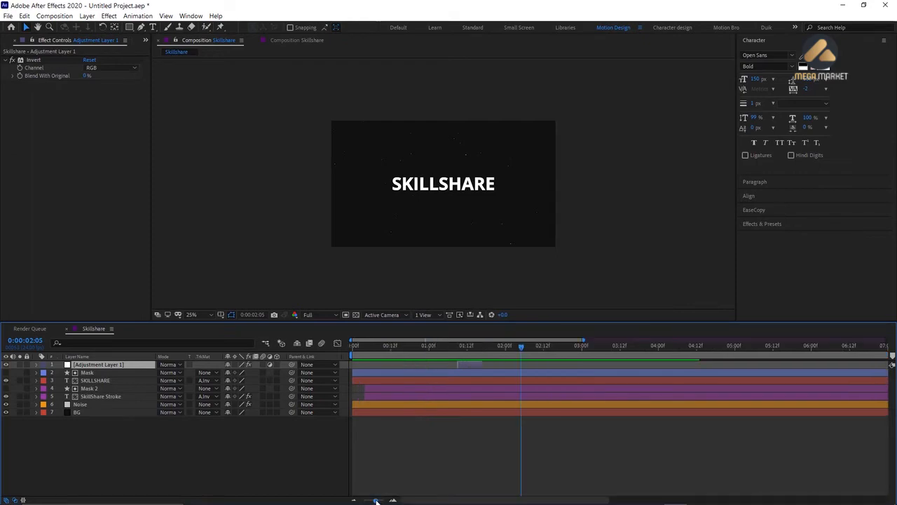
left_click_drag(481, 367, 475, 370)
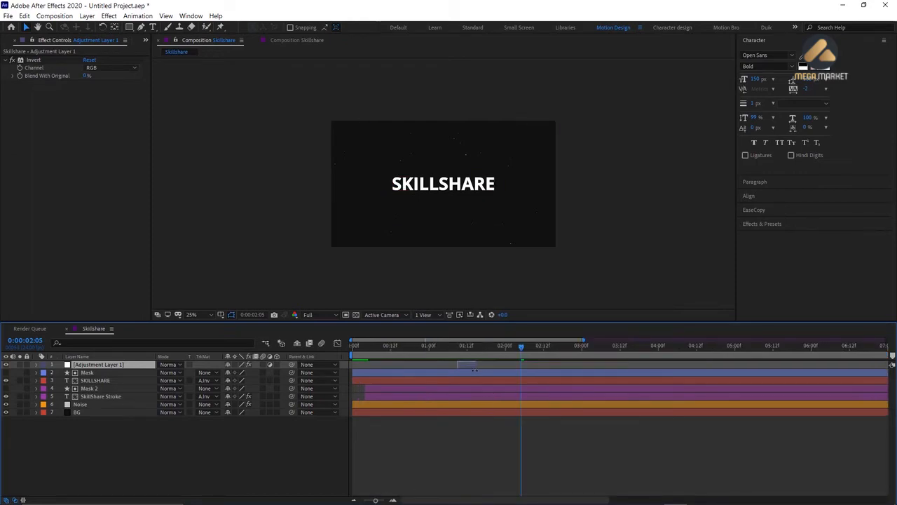
Play back the timeline around the inverted flash to check the adjustment layer's timing
left_click_drag(519, 344, 390, 375)
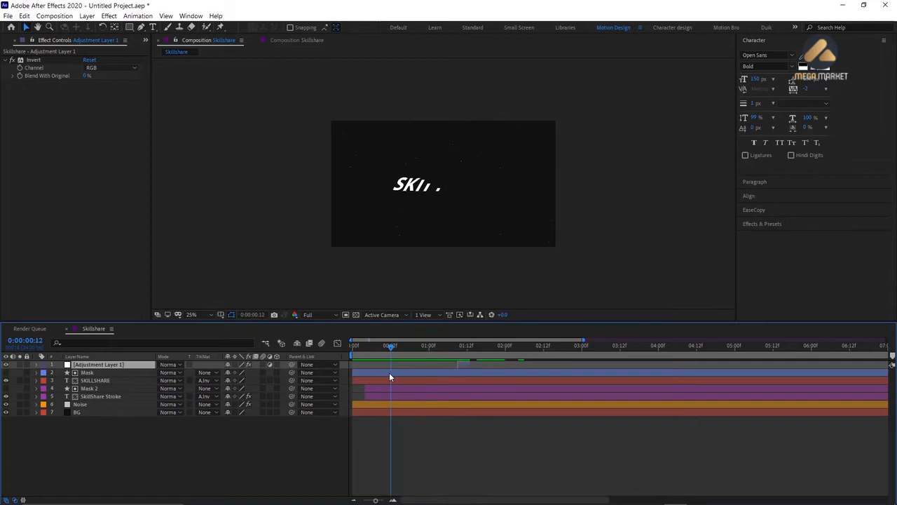
key("space")
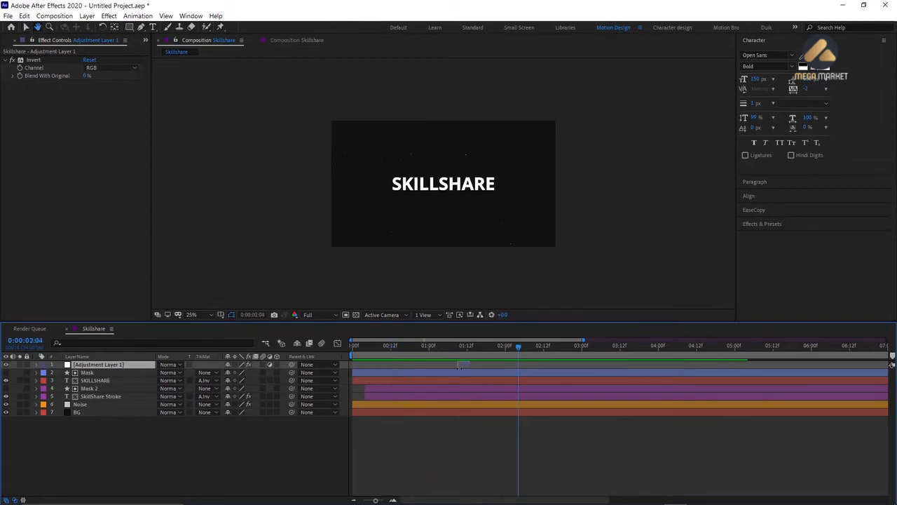
key("space")
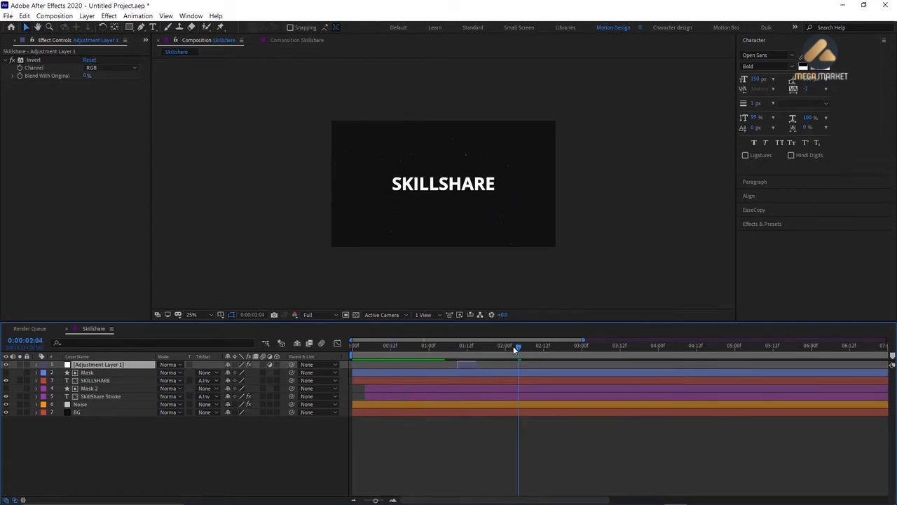
left_click_drag(519, 345, 428, 366)
key("space")
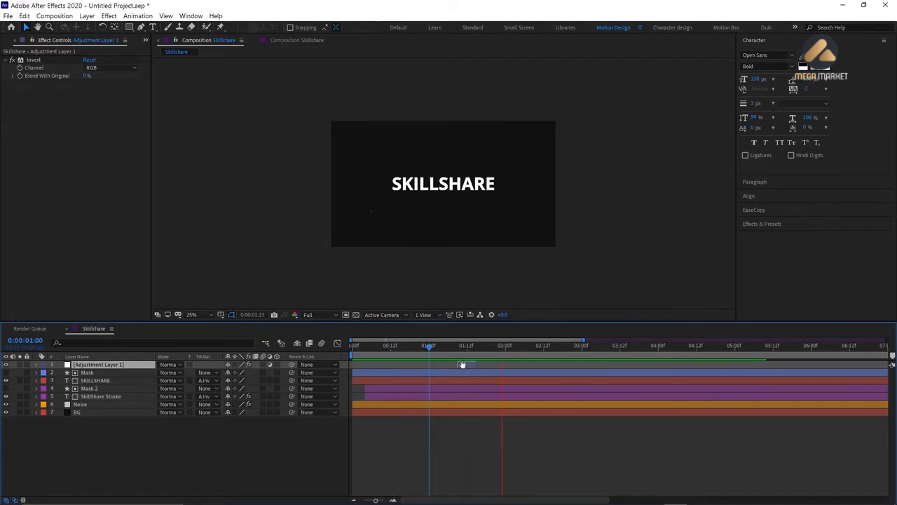
key("space")
scroll(532, 204, "down", 1)
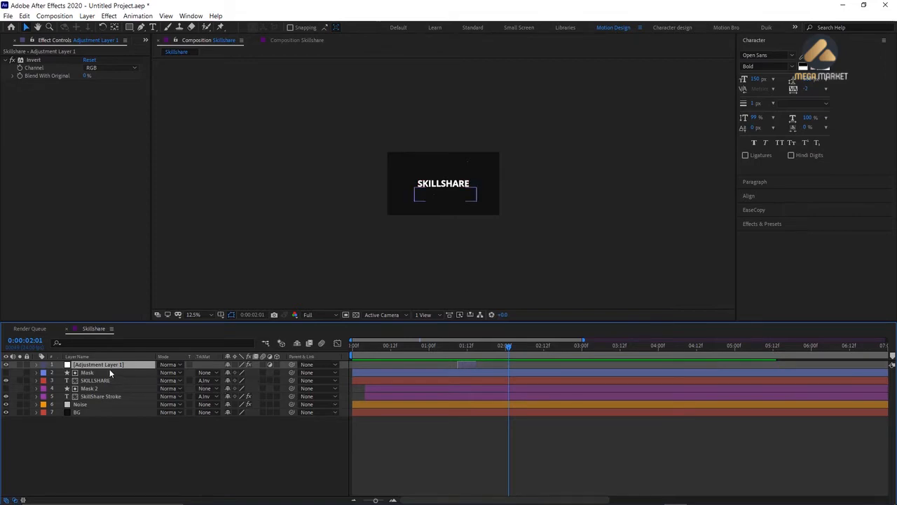
Rename the adjustment layer as Glitch 1
key("Return")
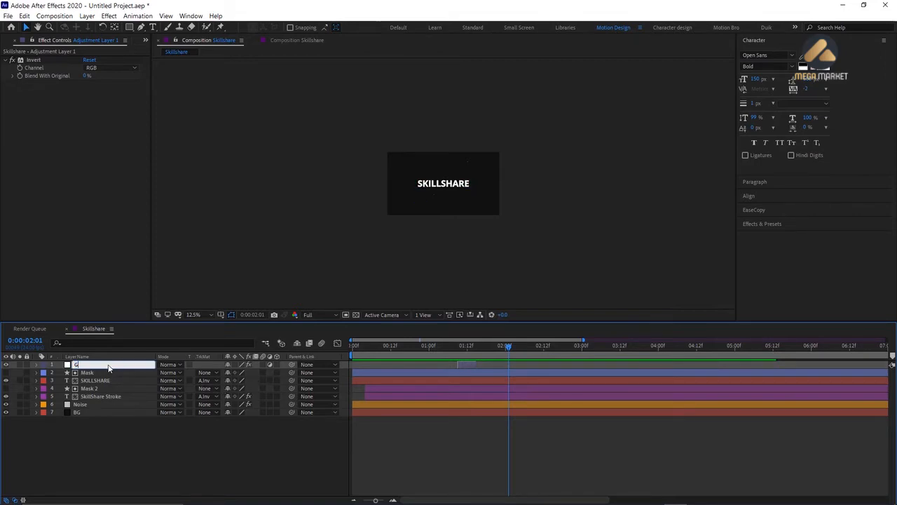
type("Glitch 1")
key("Return")
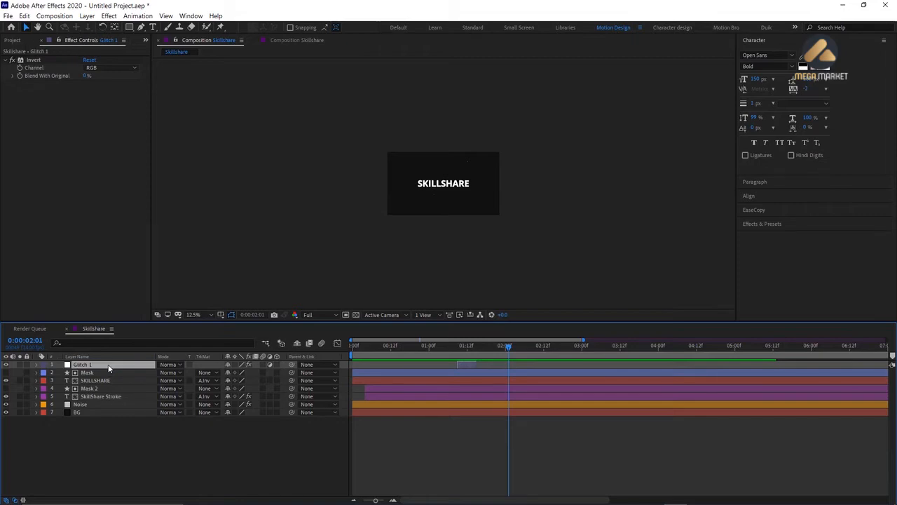
Place a duplicate of the Glitch 1 layer so it starts at 0:00:02:01, and remove its Invert effect
key("ctrl+d")
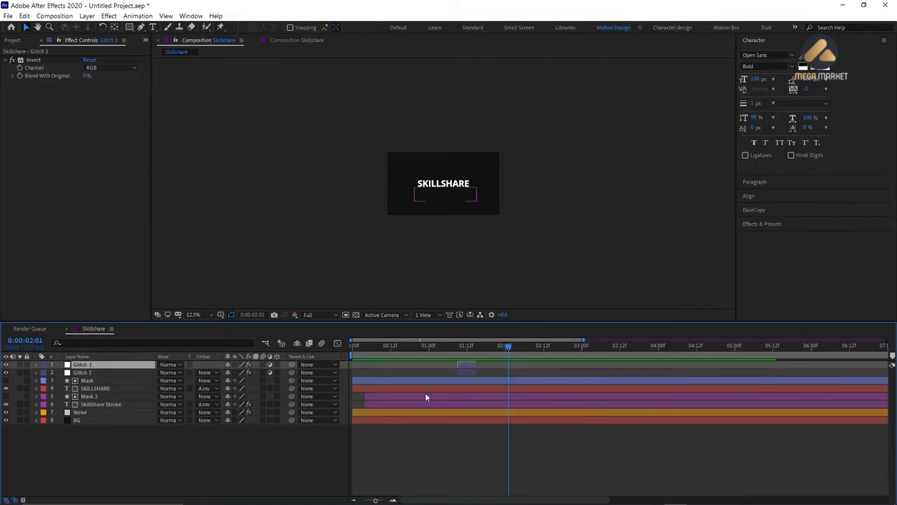
left_click_drag(466, 364, 518, 365)
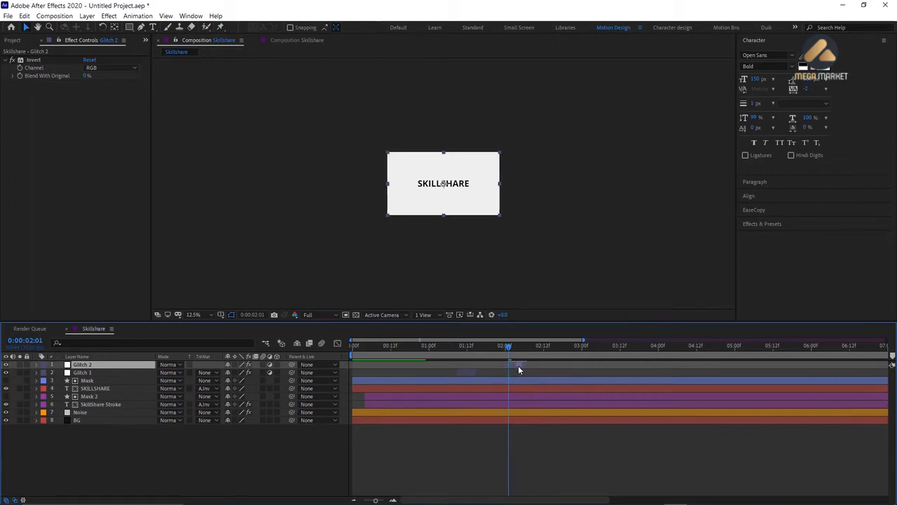
left_click(31, 61)
key("Delete")
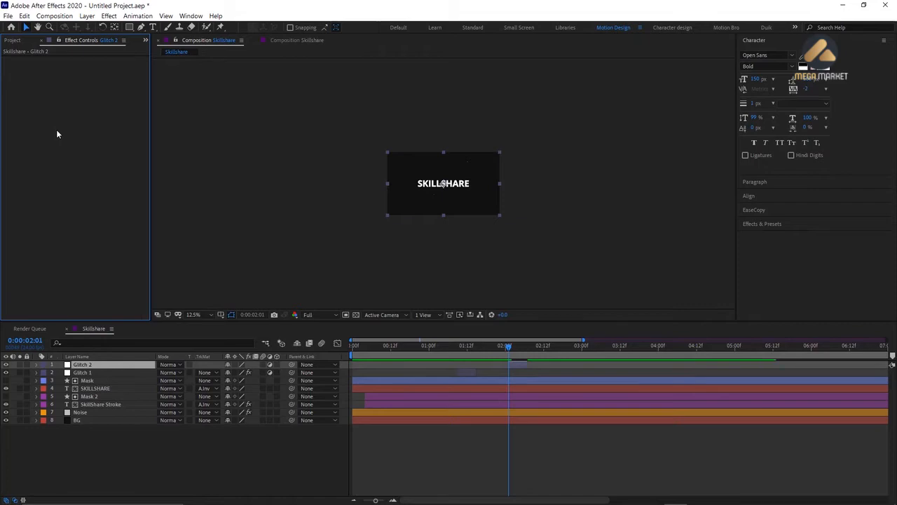
Apply the CC HexTile effect to the Glitch 2 layer
key("ctrl+space")
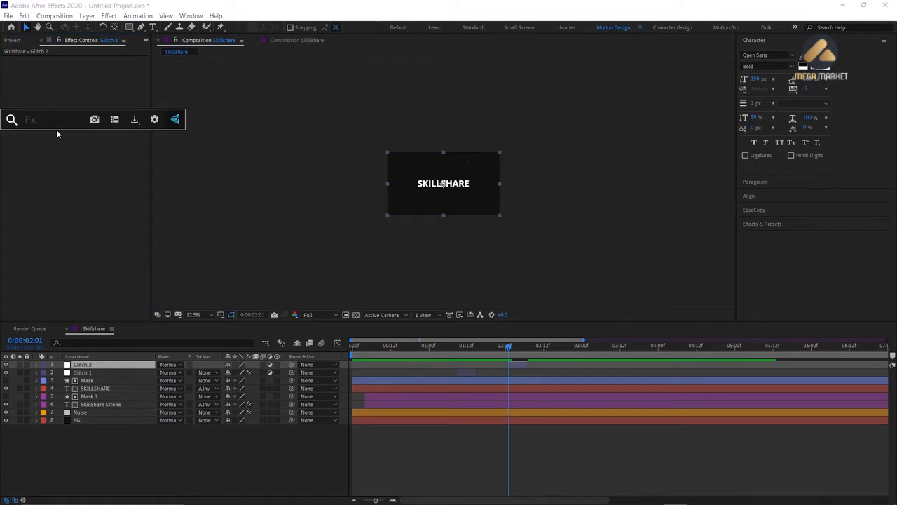
type("cc he")
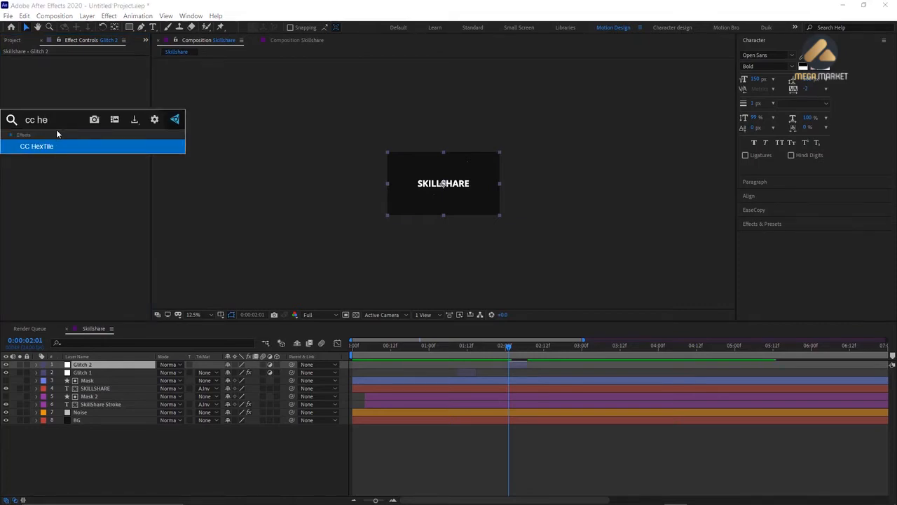
key("Return")
key("period")
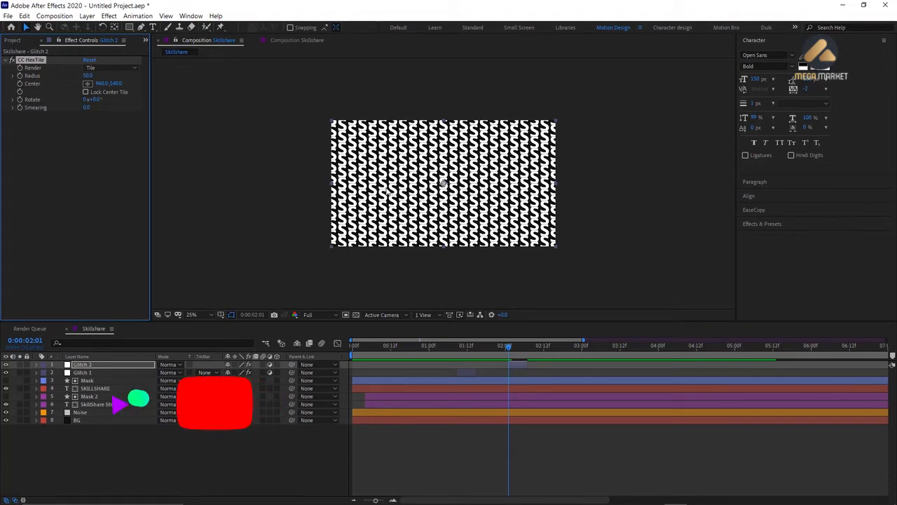
Enable Lock Center Tile in CC HexTile on Glitch 2 and set its radius to 200
left_click(85, 92)
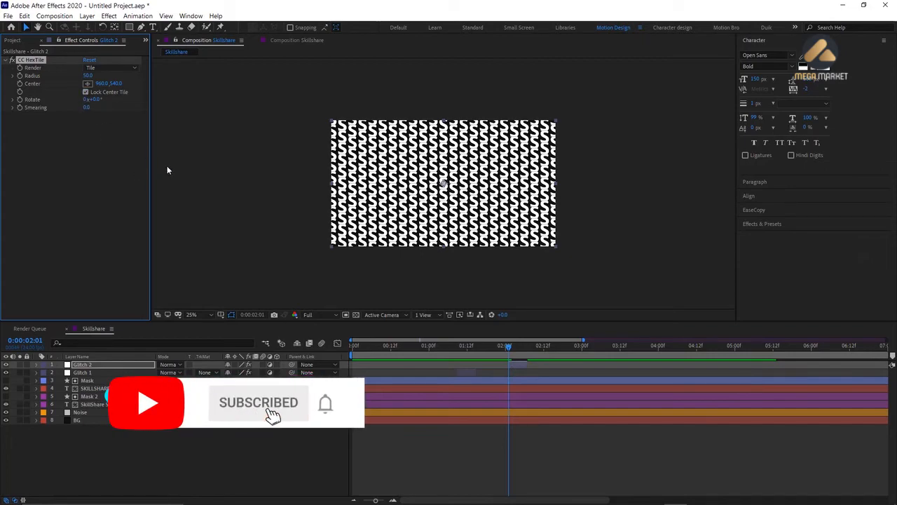
left_click_drag(88, 77, 195, 114)
left_click(90, 76)
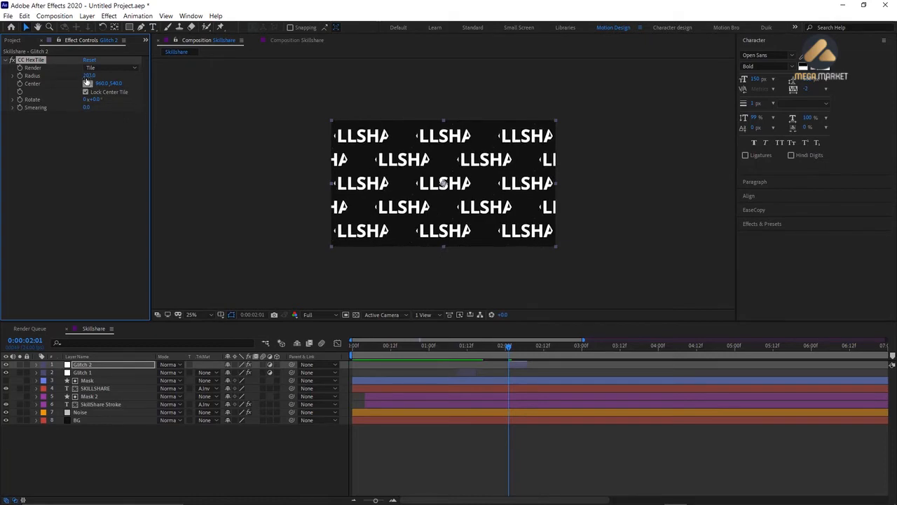
type("200")
key("Return")
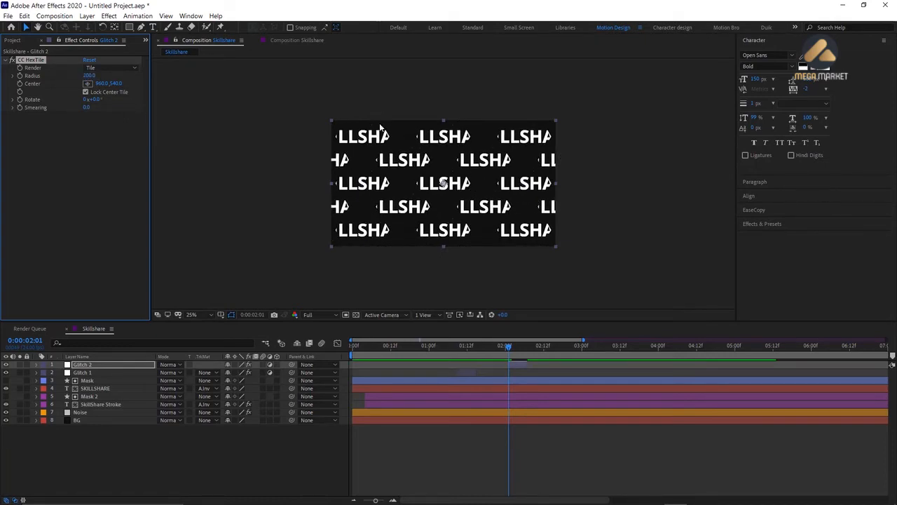
Apply the Transform effect to Glitch 2 with a scale of 50 and reorder it above CC HexTile
key("ctrl+space")
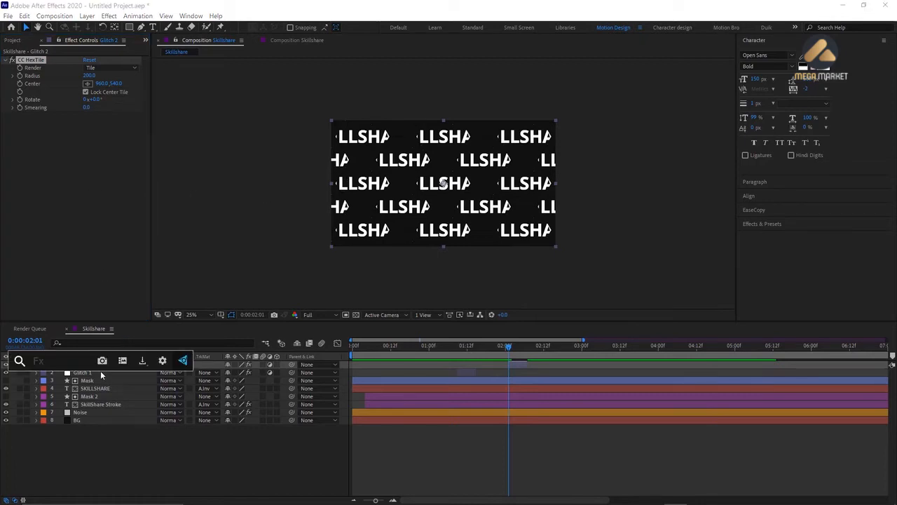
type("tran")
key("Return")
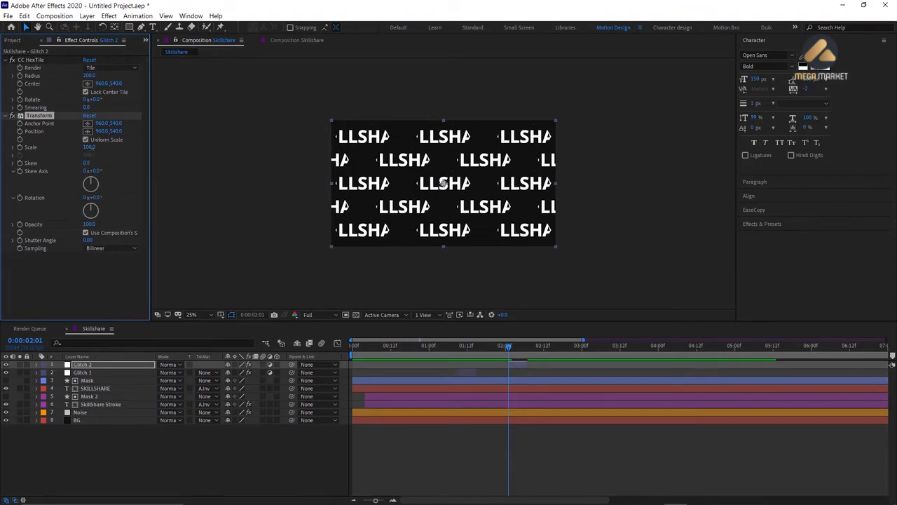
left_click(90, 147)
type("50")
key("Return")
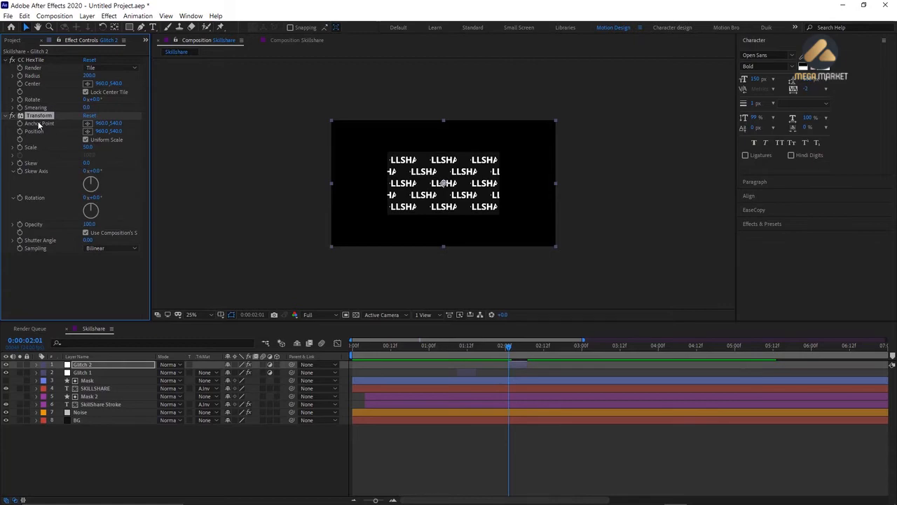
left_click_drag(39, 116, 35, 65)
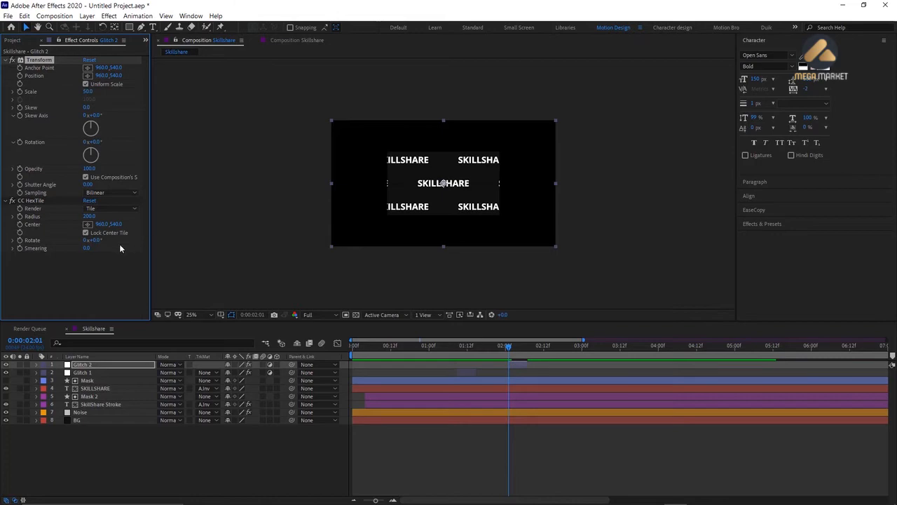
left_click(70, 271)
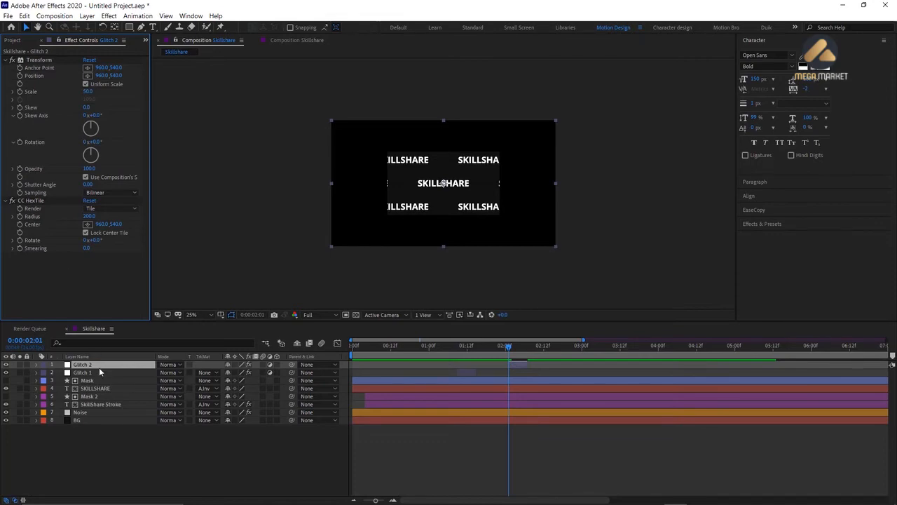
Apply CC Composite to Glitch 2 and place it between the Transform and CC HexTile effects
key("ctrl+space")
type("cc comp")
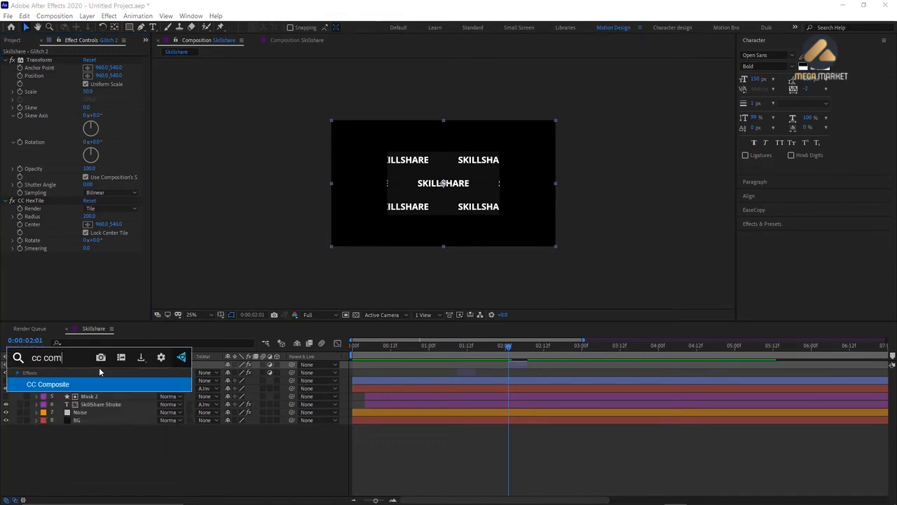
key("Return")
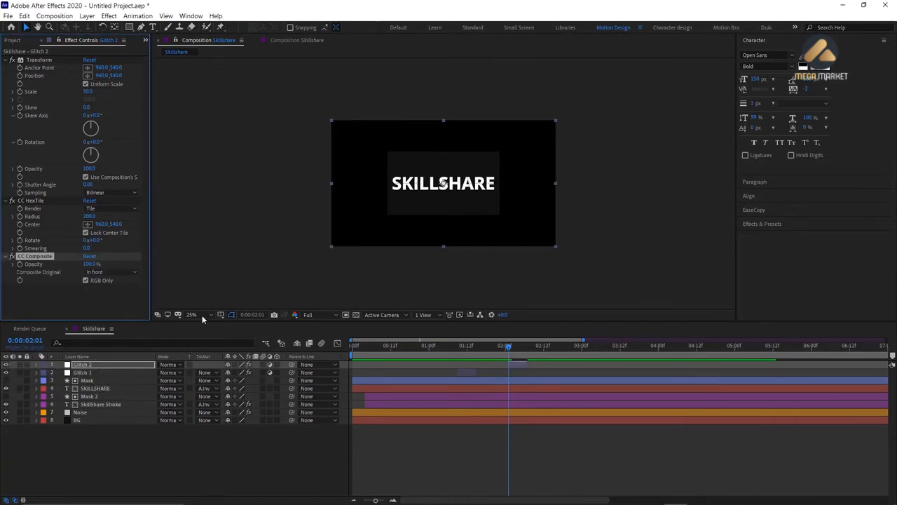
scroll(472, 232, "up", 2)
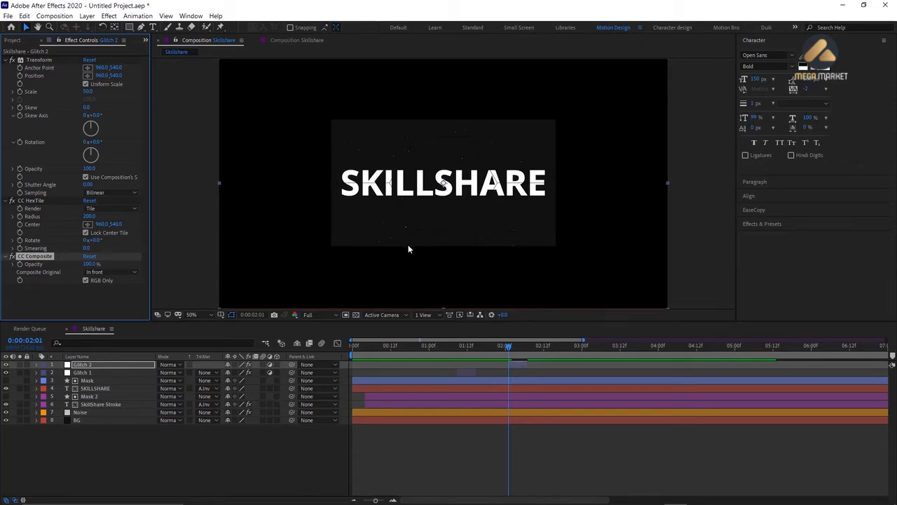
left_click_drag(40, 256, 35, 200)
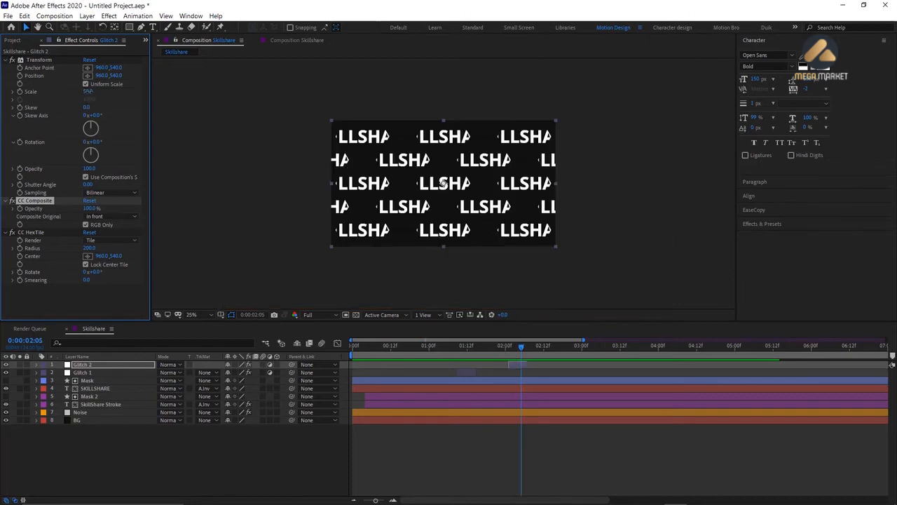
Try a scale of 25 in Glitch 2's Transform effect, inspect the tiled text and restore the scale to 50
left_click_drag(89, 93, 107, 94)
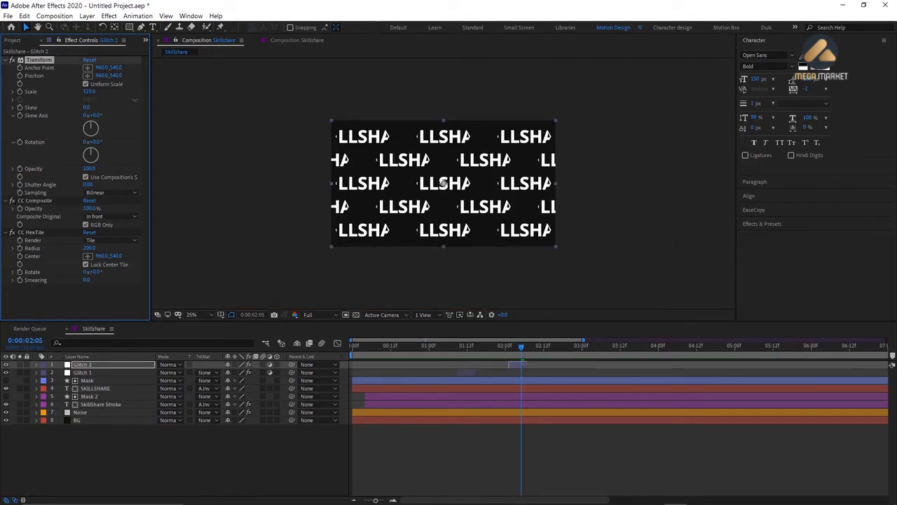
left_click(89, 92)
type("500")
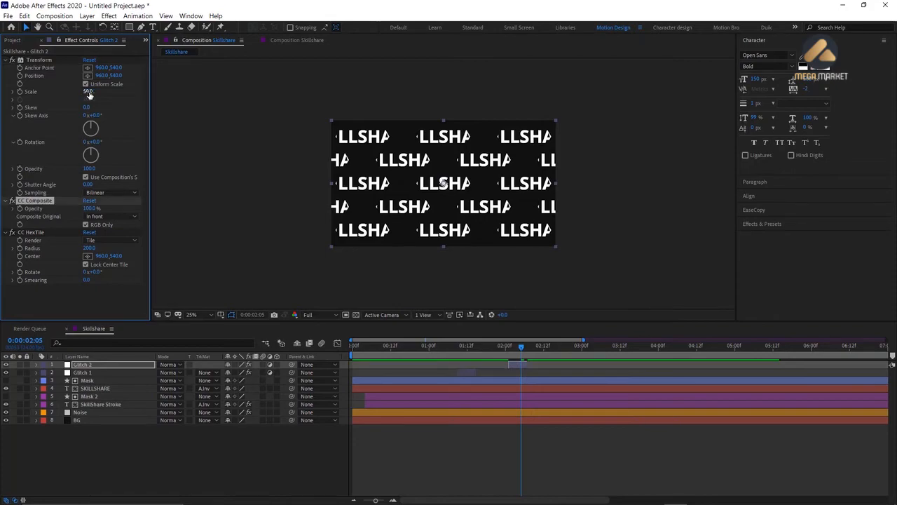
left_click(89, 92)
type("25")
key("Return")
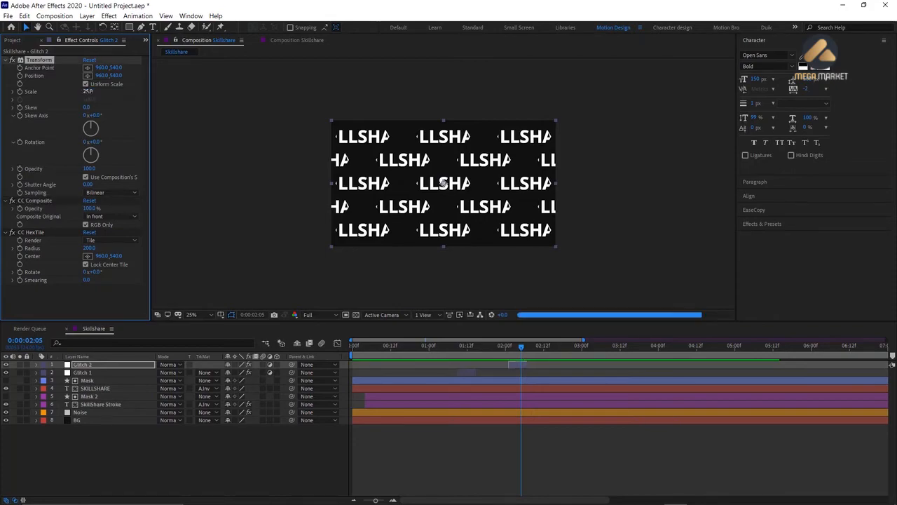
key("period")
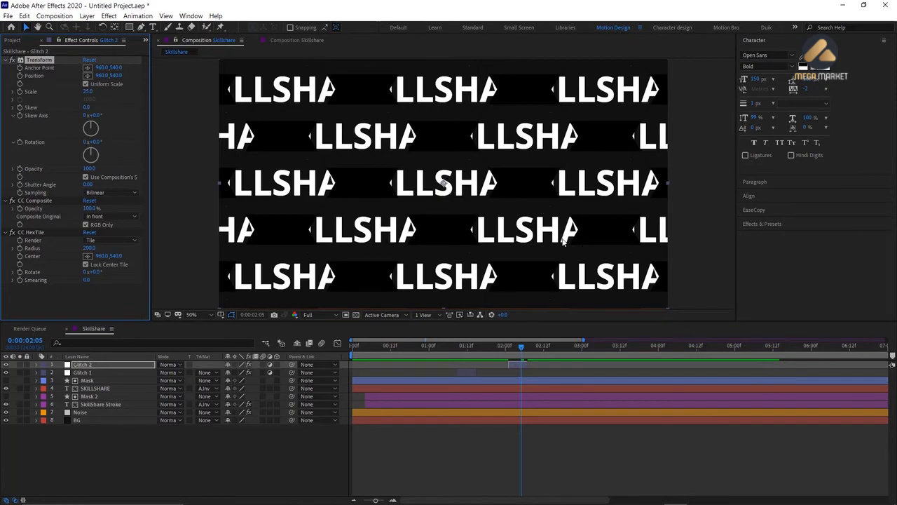
key("comma")
key("comma")
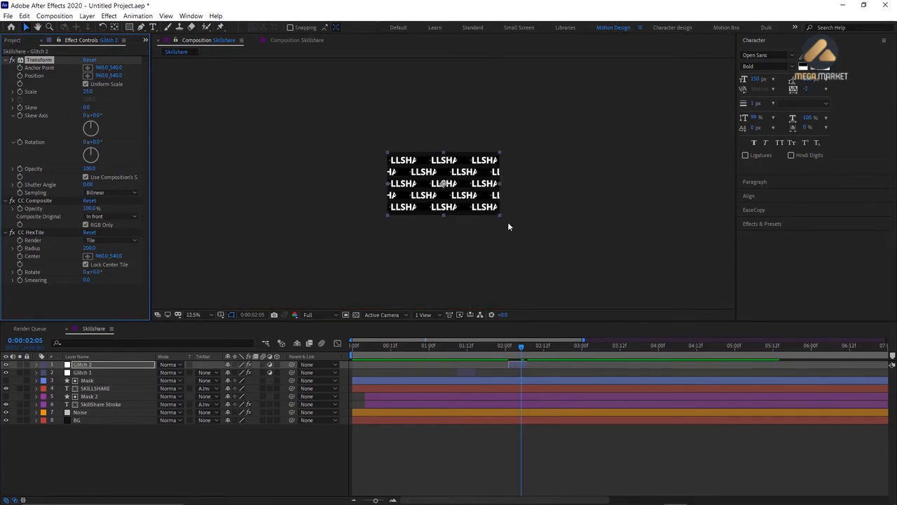
key("period")
left_click(89, 92)
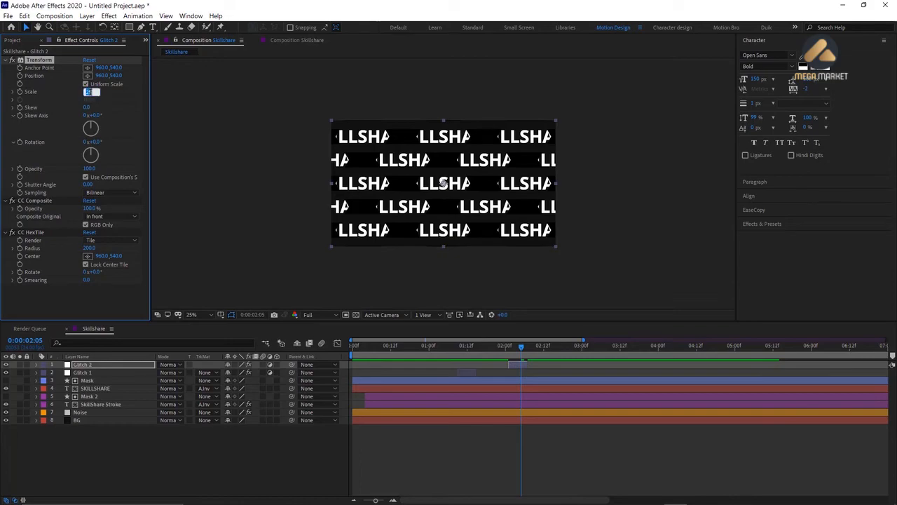
type("50")
key("Return")
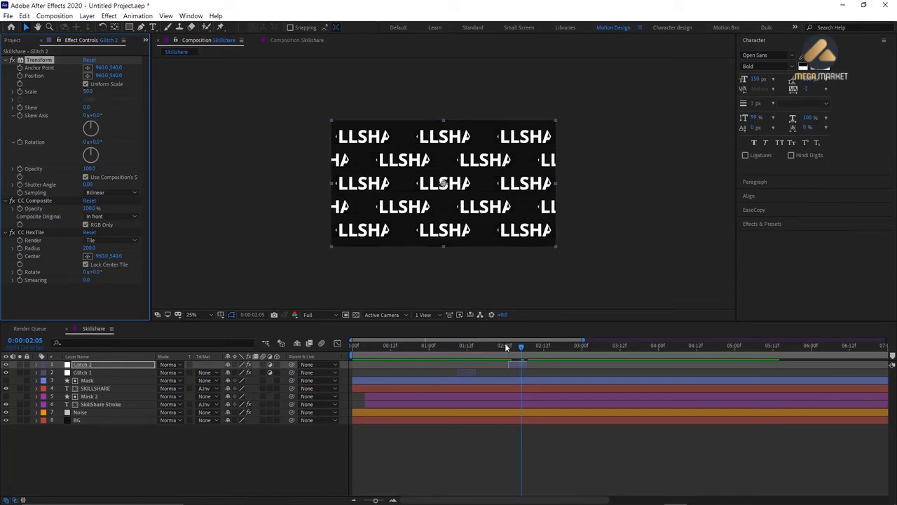
Preview the animation from just before Glitch 1 through the tiled Glitch 2 section, and select the Glitch 2 layer
left_click_drag(519, 352, 451, 357)
key("space")
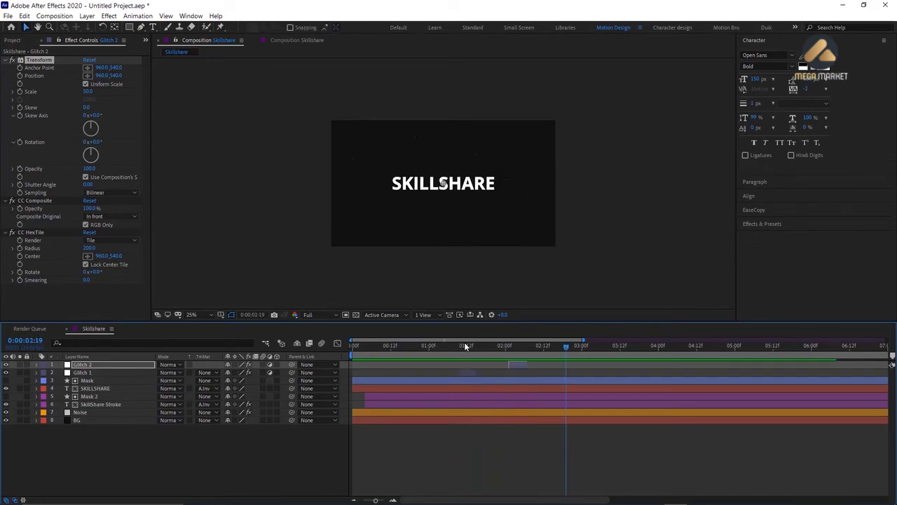
left_click(165, 449)
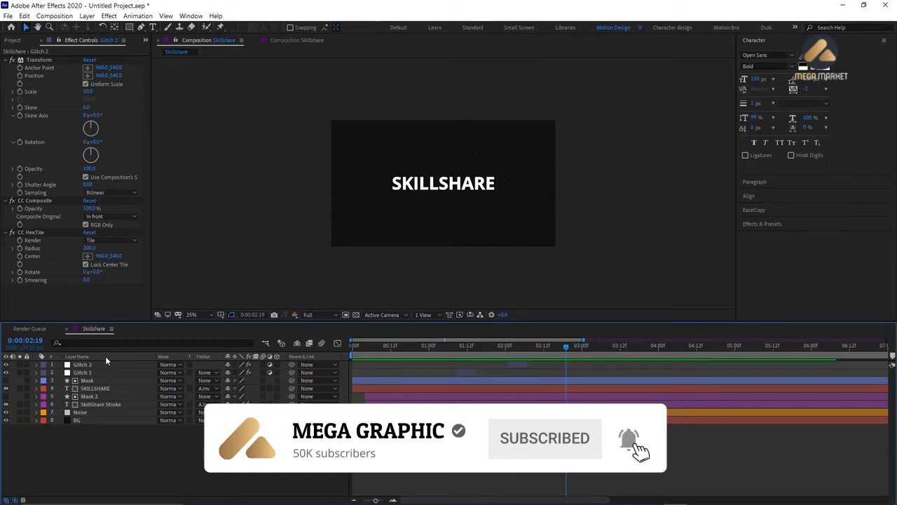
left_click(98, 363)
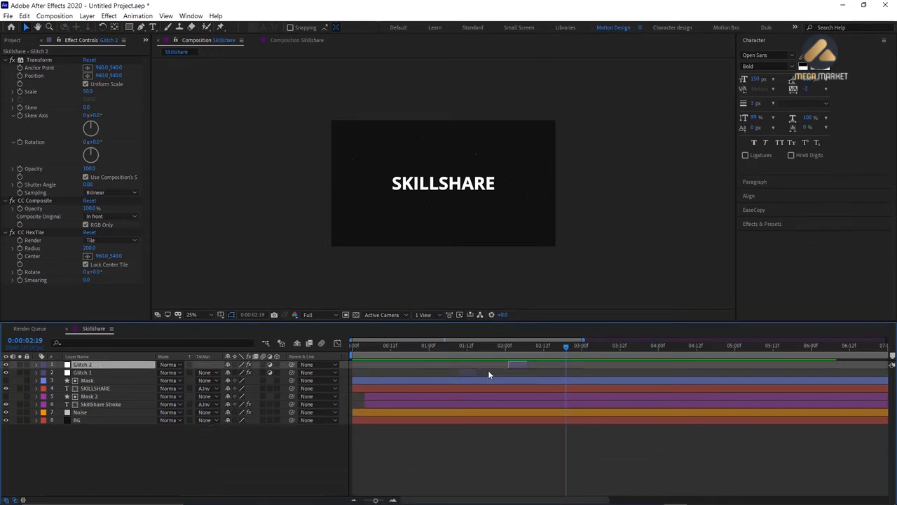
Duplicate Glitch 2, move the copy's clip to start at 0:00:02:19 and remove its CC HexTile effect
key("ctrl+d")
left_click_drag(530, 364, 574, 363)
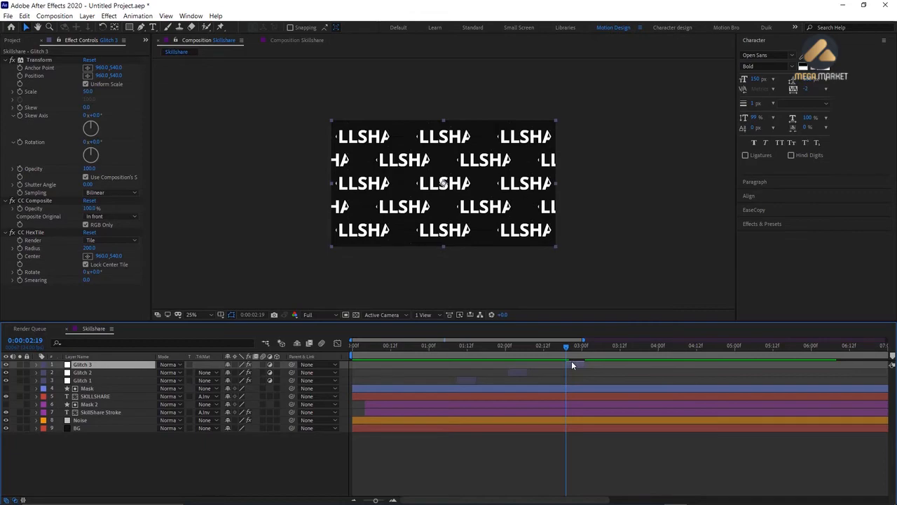
left_click(31, 232)
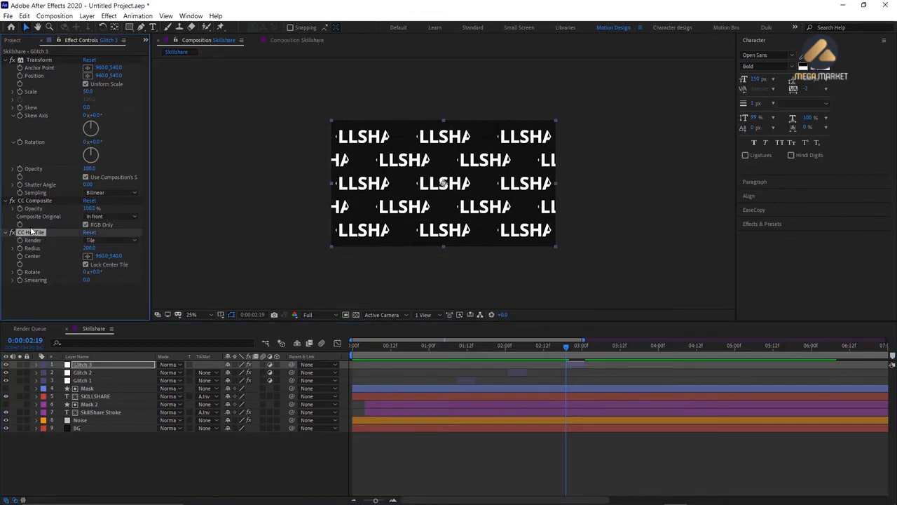
key("Delete")
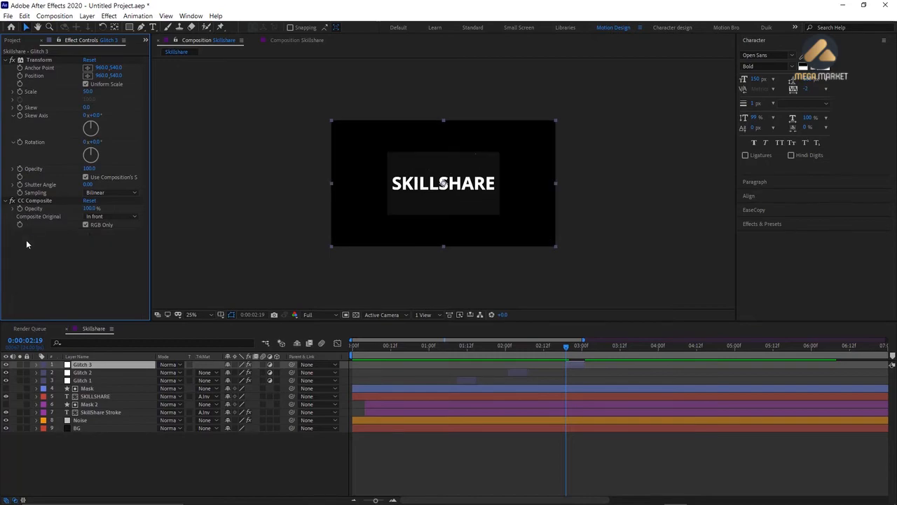
Apply CC Tiler to Glitch 3, try it above CC Composite and undo the reordering
key("ctrl+space")
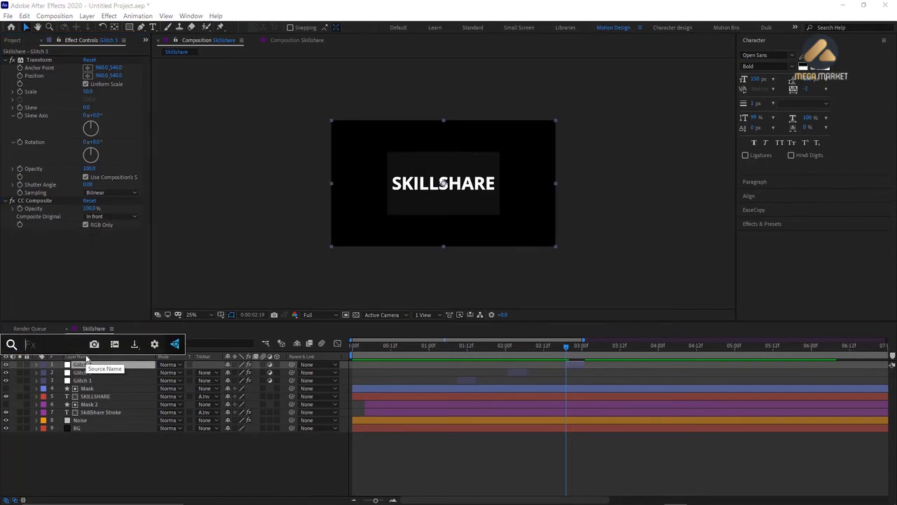
type("cc til")
key("Return")
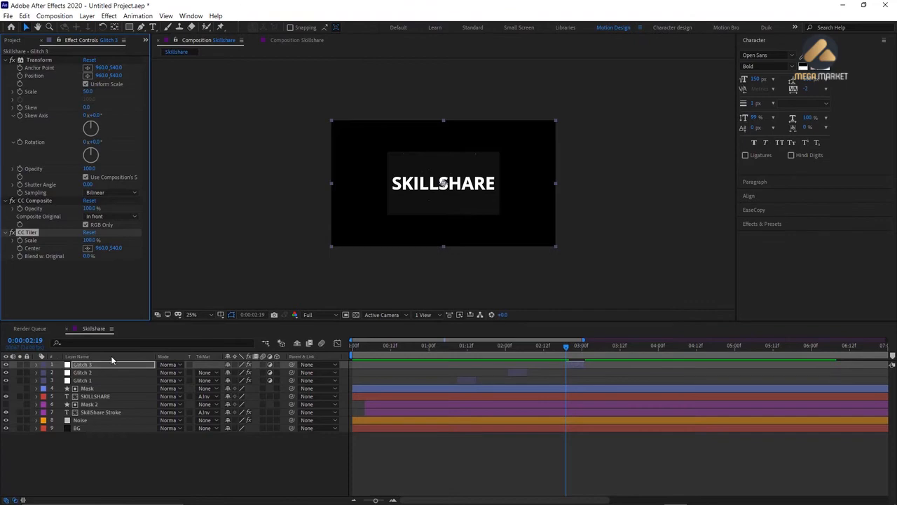
left_click_drag(28, 232, 41, 204)
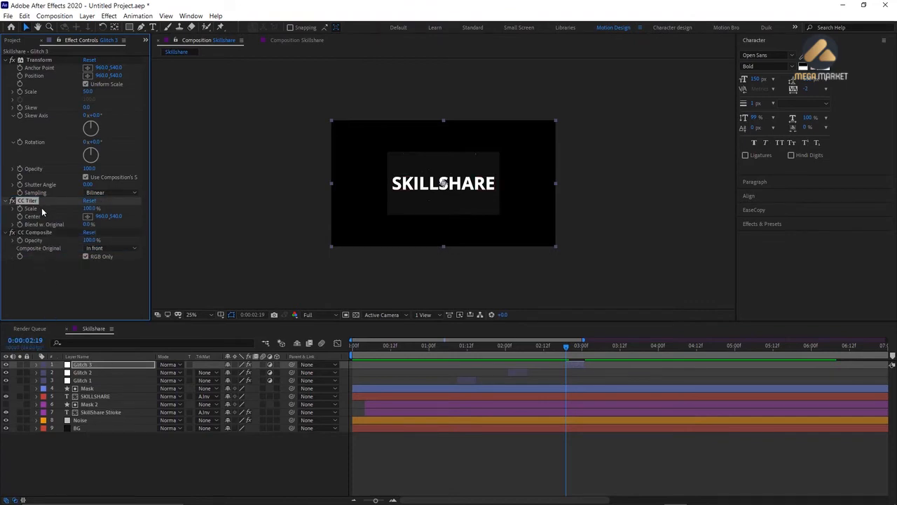
key("ctrl+z")
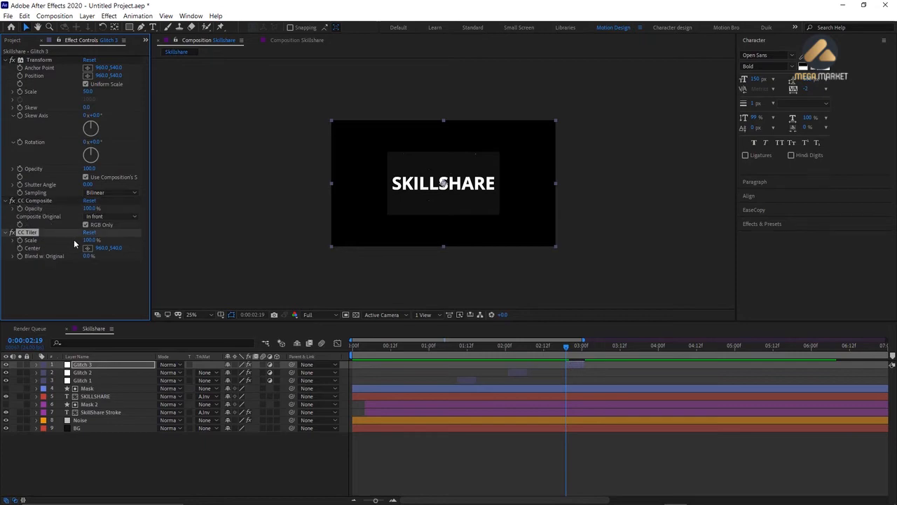
left_click(176, 436)
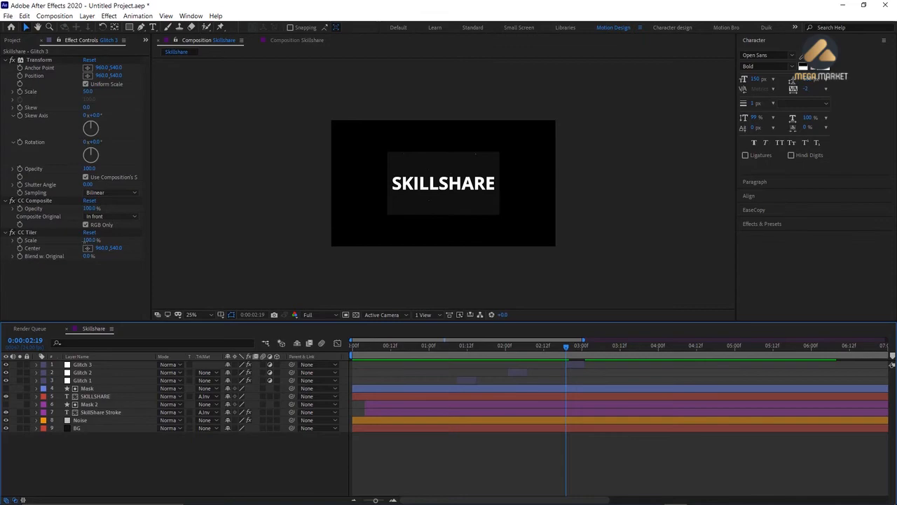
Try CC Tiler scales of 25% and 30% on Glitch 3, and settle on 20%
left_click_drag(85, 240, 55, 240)
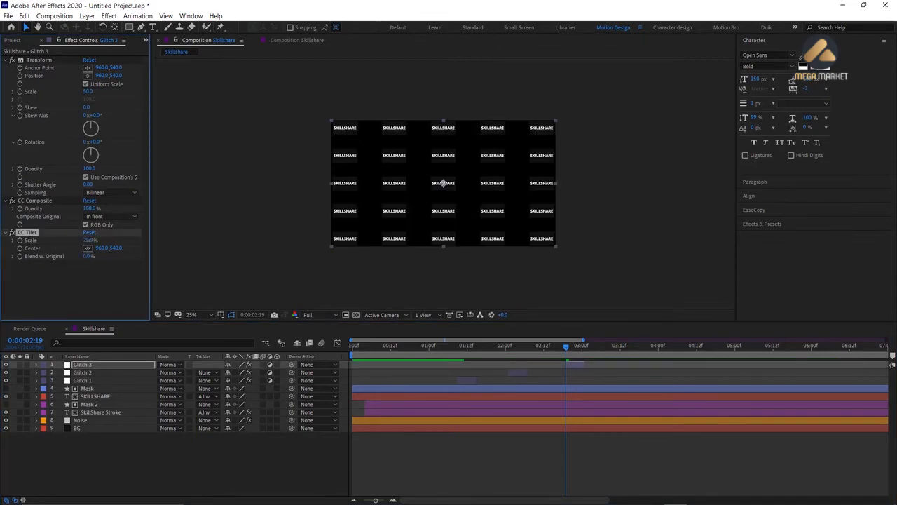
left_click(89, 241)
type("25")
key("Return")
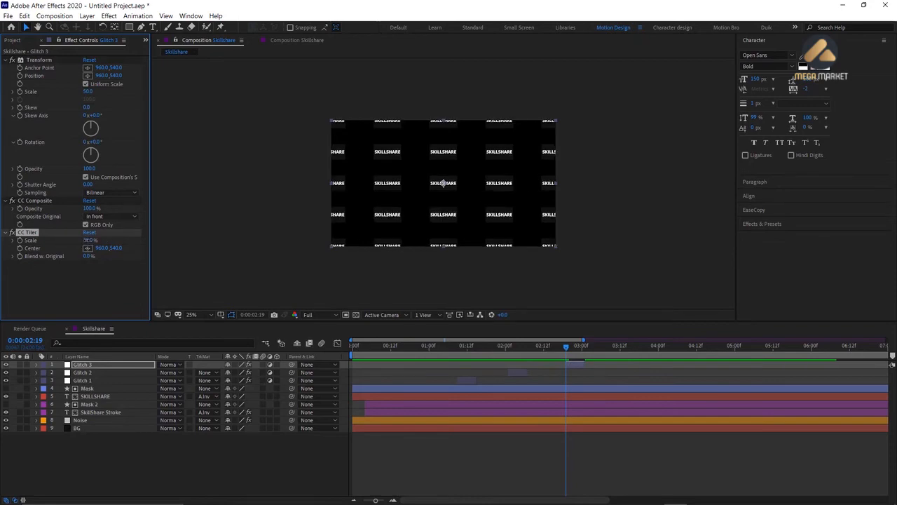
left_click(87, 240)
type("30")
key("Return")
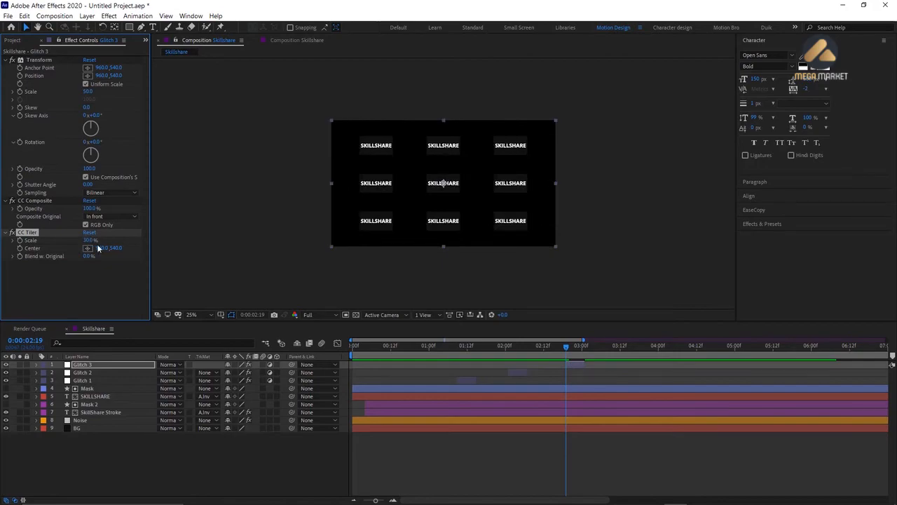
left_click(89, 240)
type("20")
key("Return")
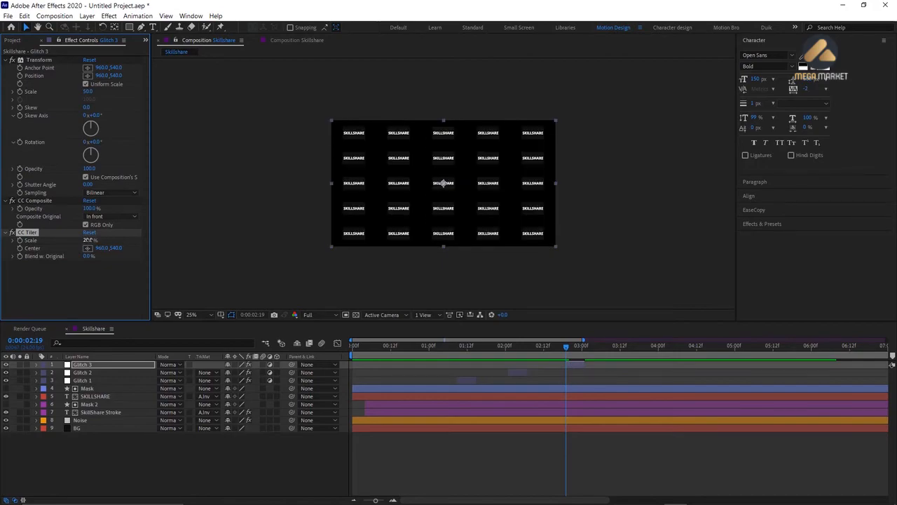
left_click(273, 440)
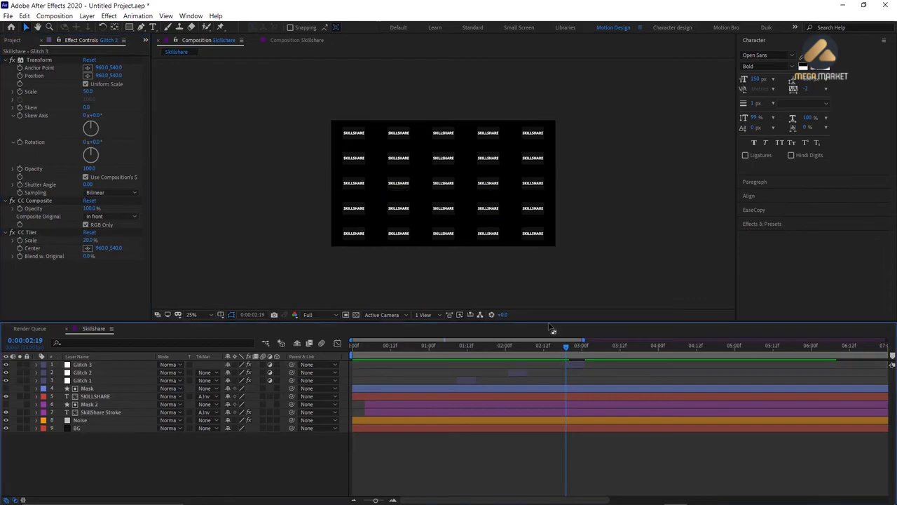
Try the Invert effect on Glitch 3, preview it from 0:00:01:06 and remove it
left_click(94, 365)
key("ctrl+space")
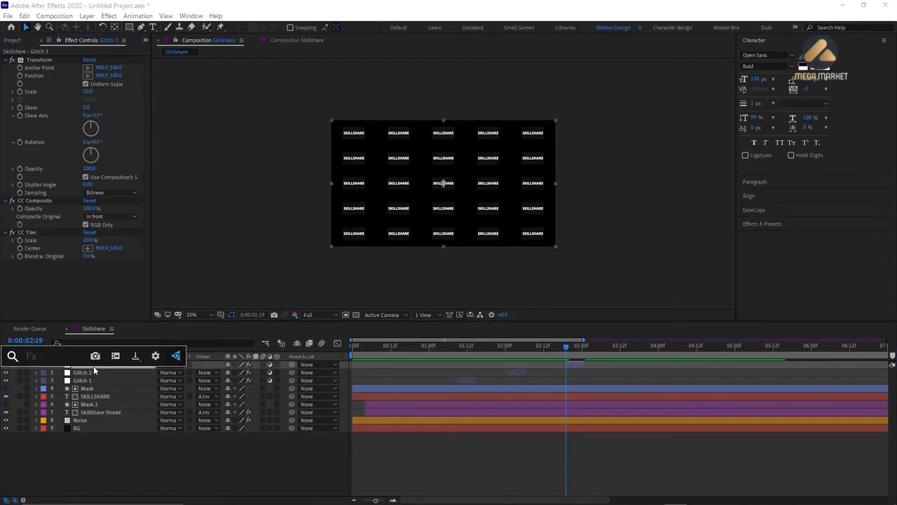
type("invert")
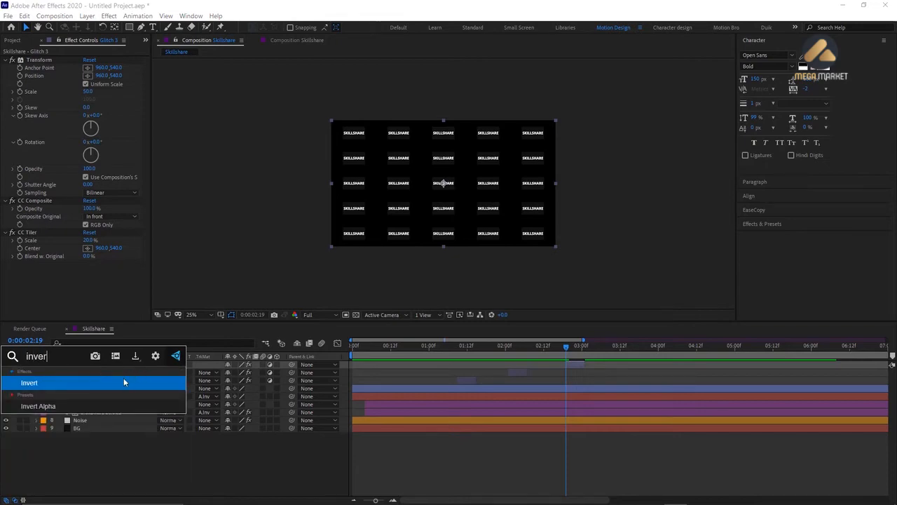
left_click(123, 378)
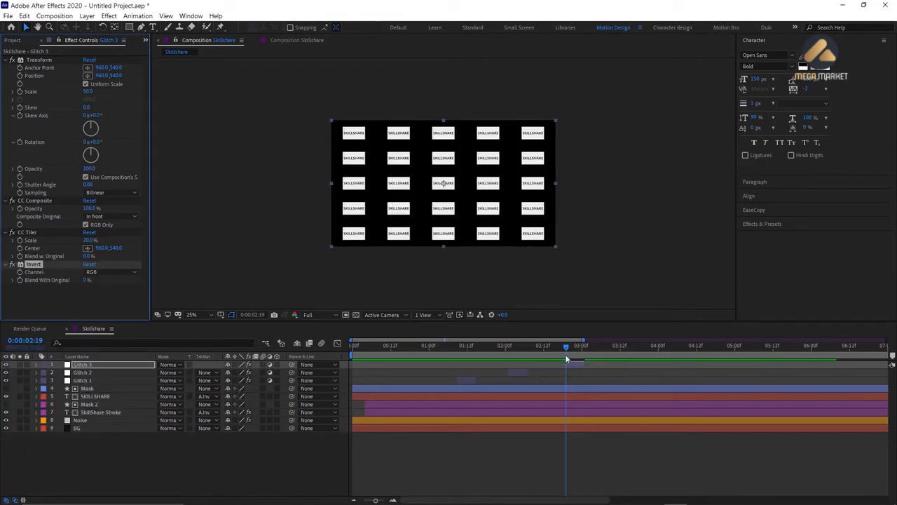
left_click_drag(565, 354, 451, 360)
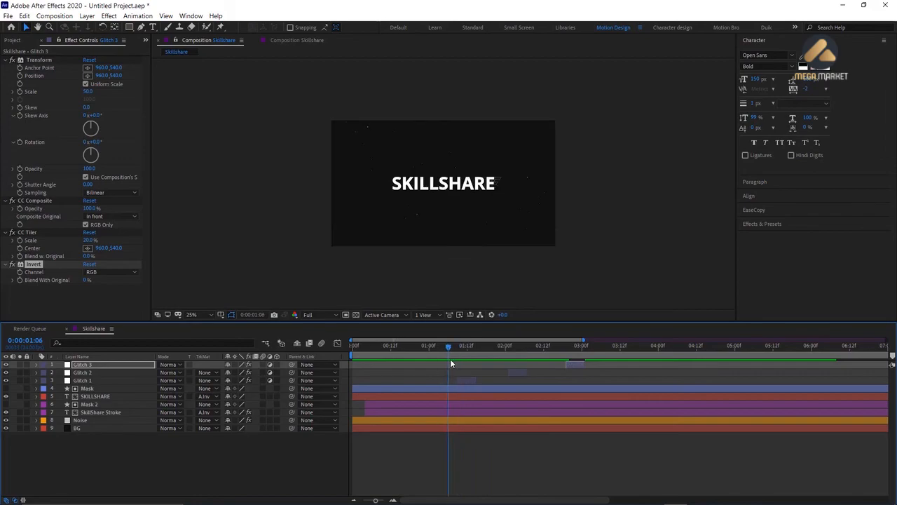
key("space")
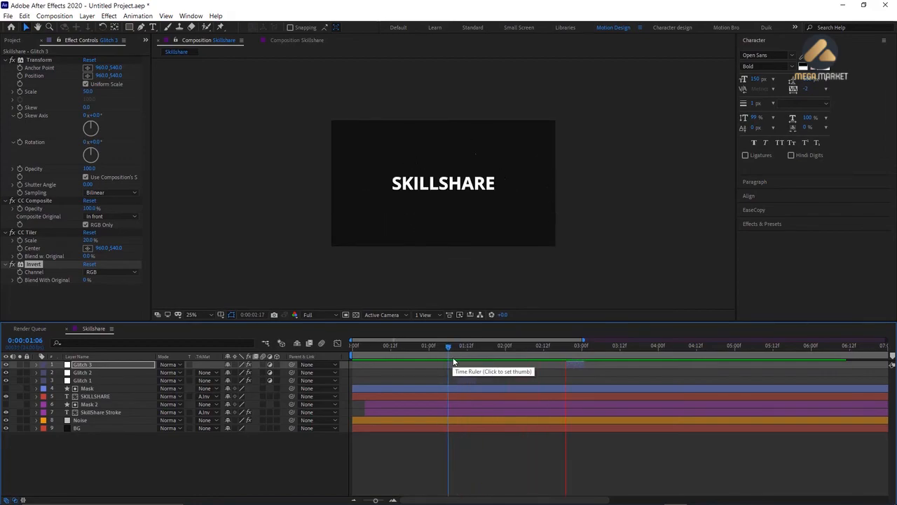
left_click_drag(579, 359, 570, 361)
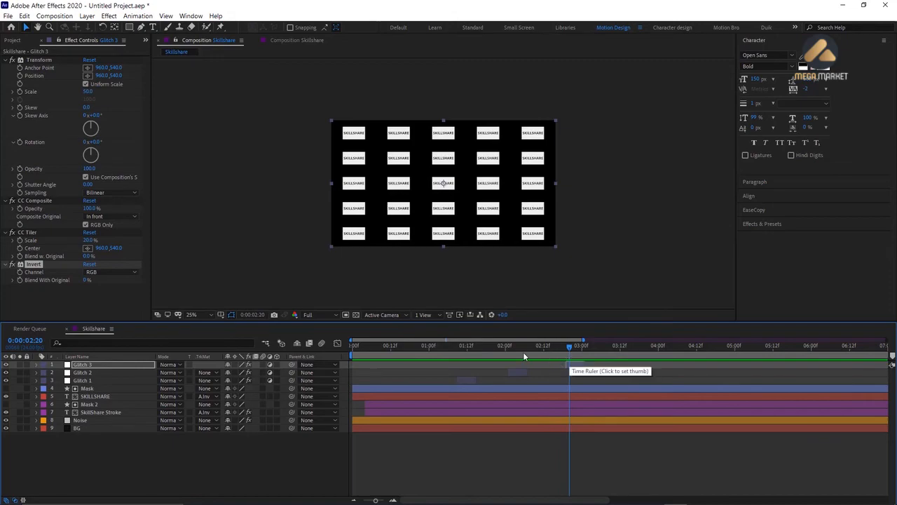
key("Delete")
Preview the three glitch sections from 0:00:01:03 and stop playback at 0:00:03:15
key("Page_Up")
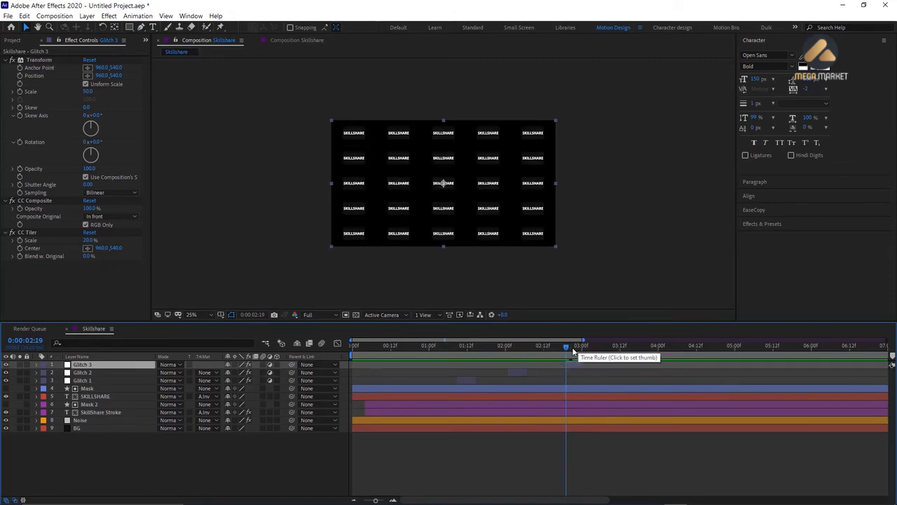
left_click_drag(547, 346, 436, 373)
key("space")
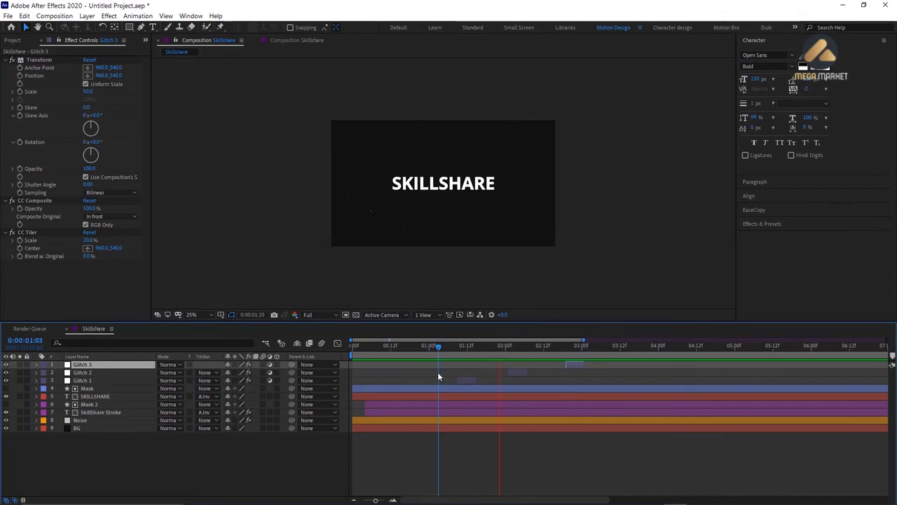
key("space")
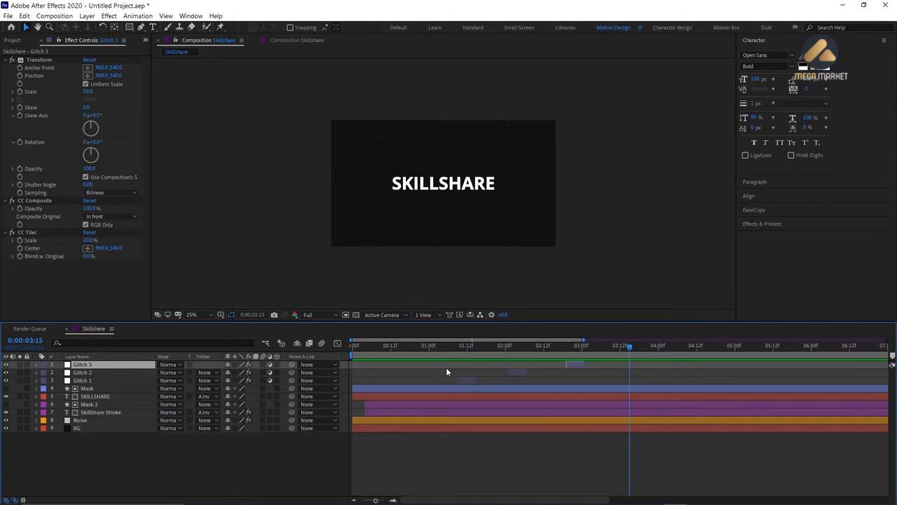
Duplicate Glitch 3, move the copy's clip to start at 0:00:03:15 and delete all of its effects
key("ctrl+d")
left_click_drag(577, 366, 635, 367)
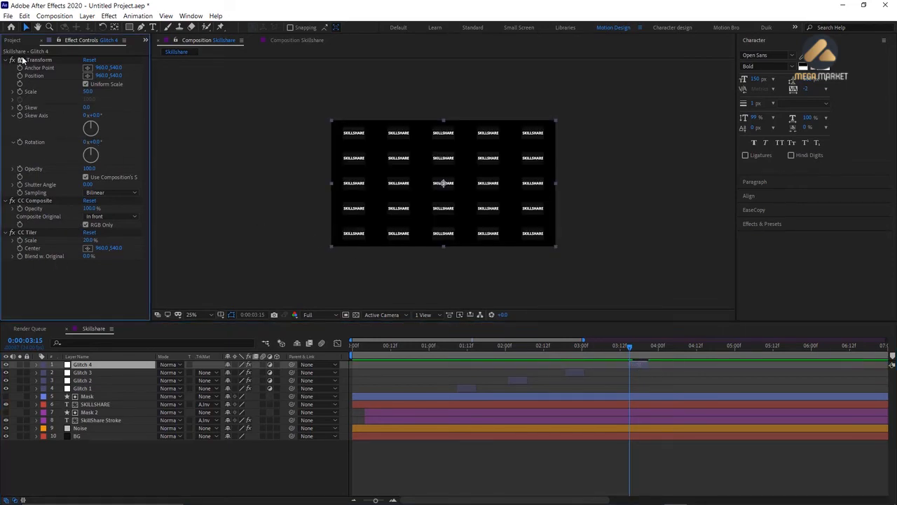
key("ctrl+a")
key("Delete")
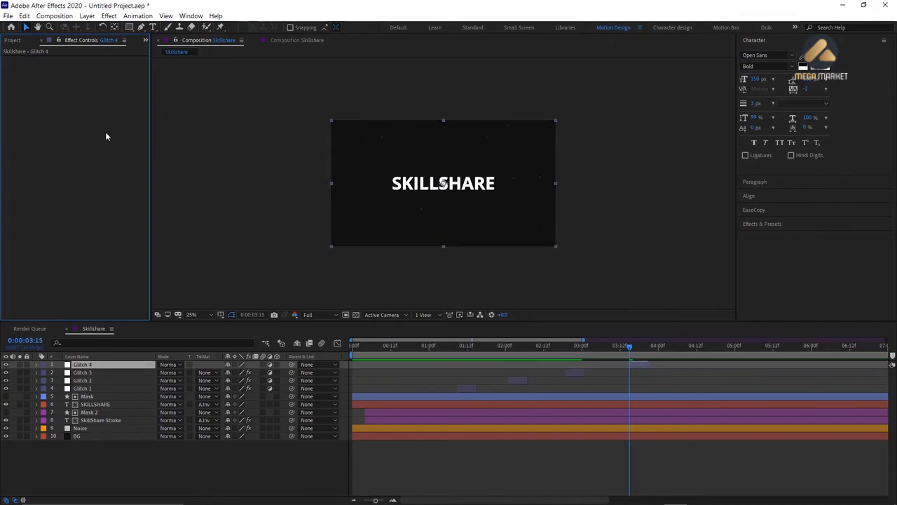
Apply the VR Digital Glitch effect to Glitch 4 and enlarge the composition view to 50%
key("ctrl+space")
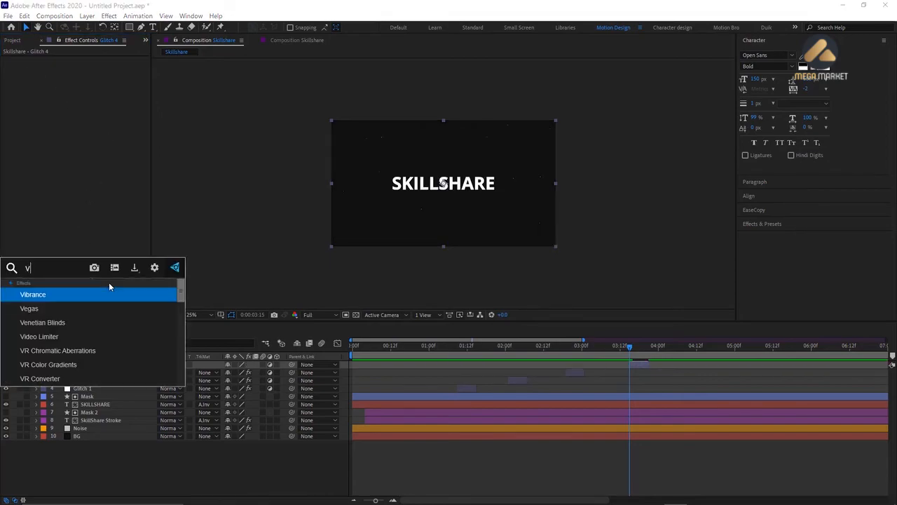
type("vr")
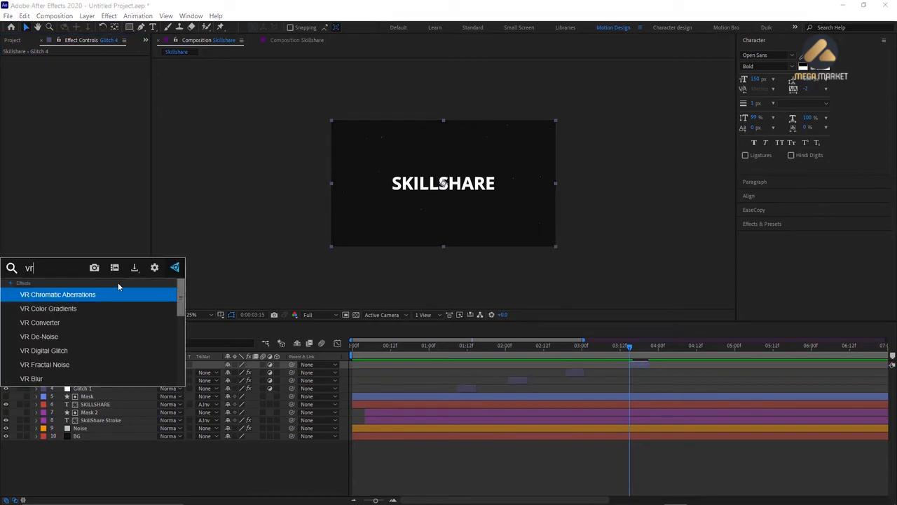
left_click(110, 348)
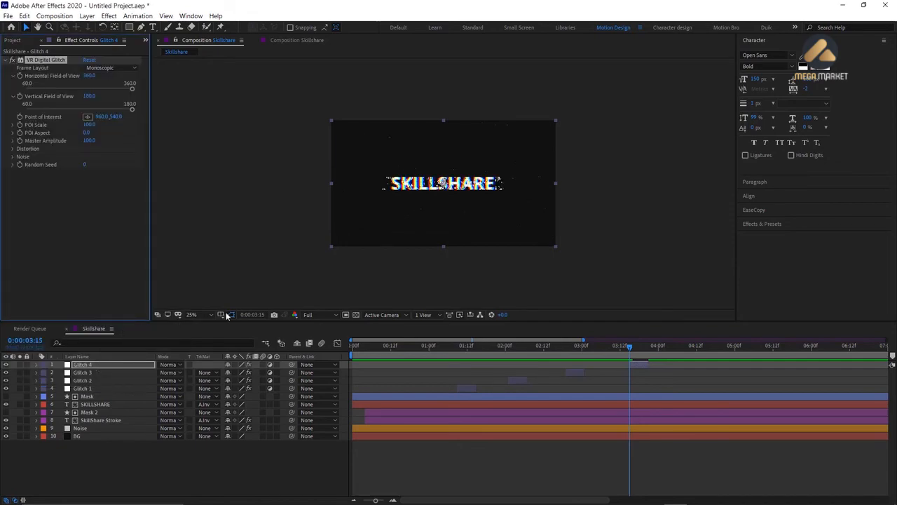
key("period")
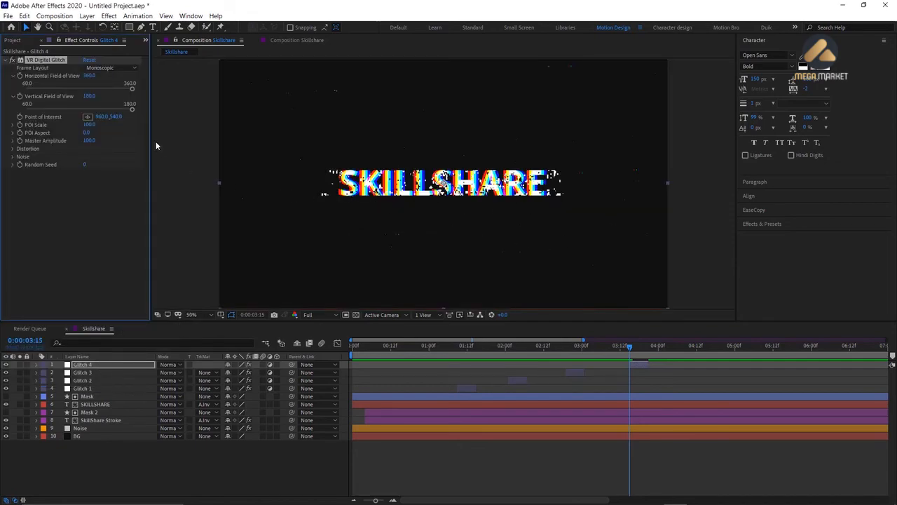
Try VR Digital Glitch's horizontal field of view and both Stereoscopic frame layouts on Glitch 4, restoring 360 and Monoscopic
left_click_drag(130, 90, 0, 108)
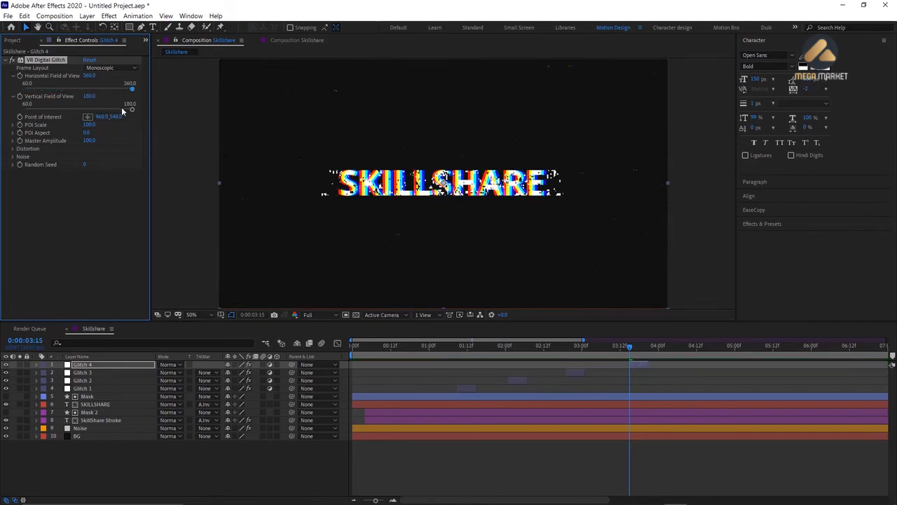
left_click_drag(131, 89, 158, 120)
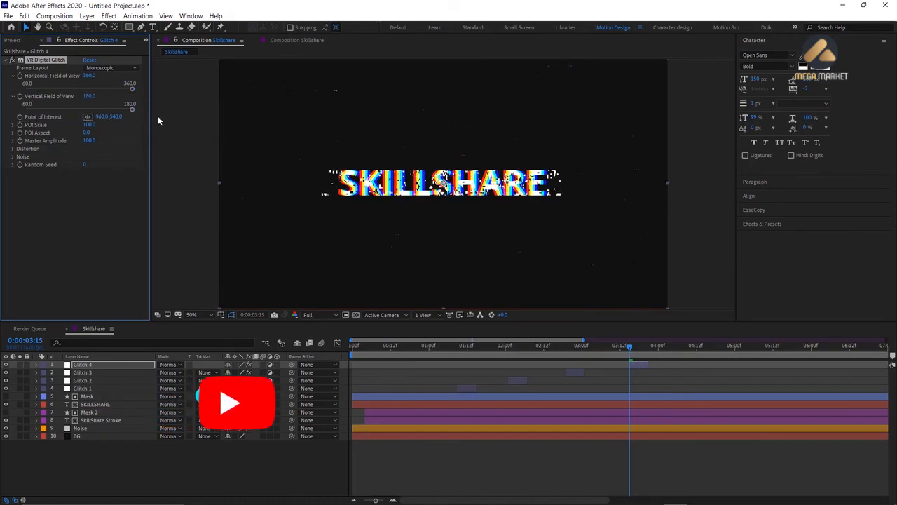
left_click(110, 67)
left_click(112, 88)
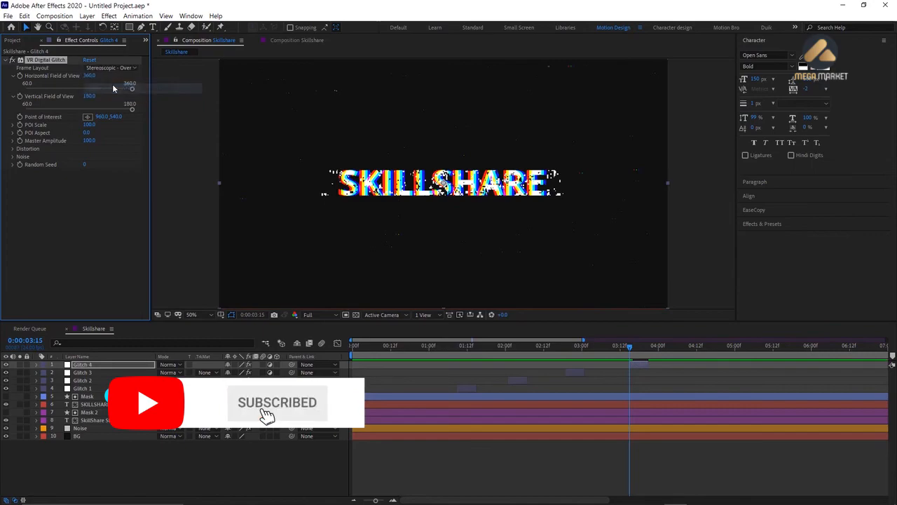
left_click(114, 69)
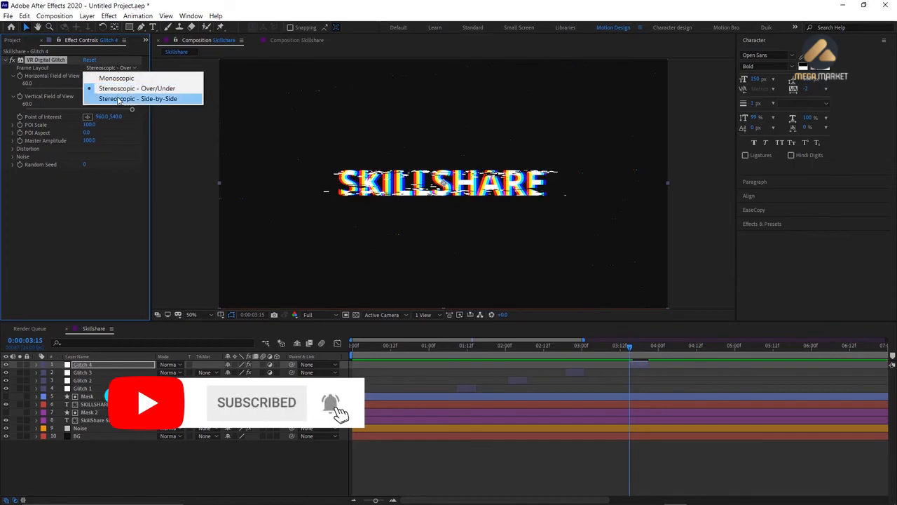
left_click(119, 99)
left_click(123, 68)
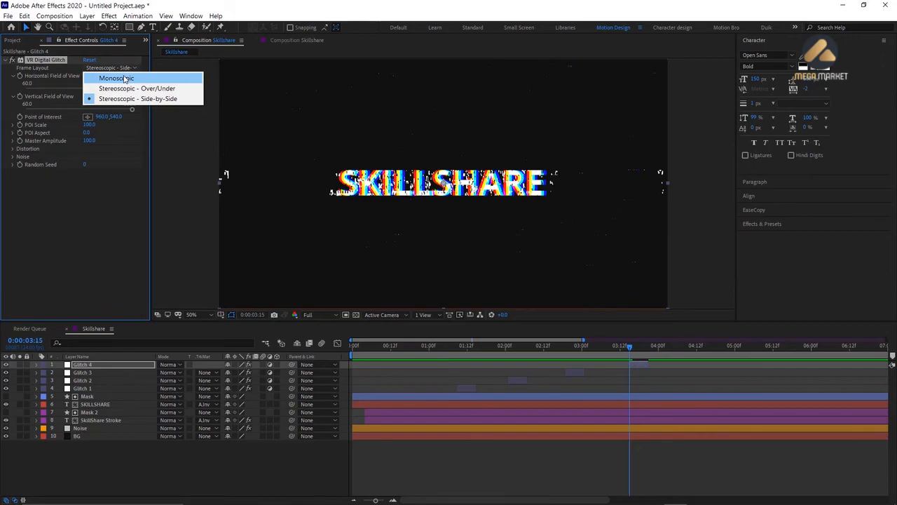
left_click(124, 78)
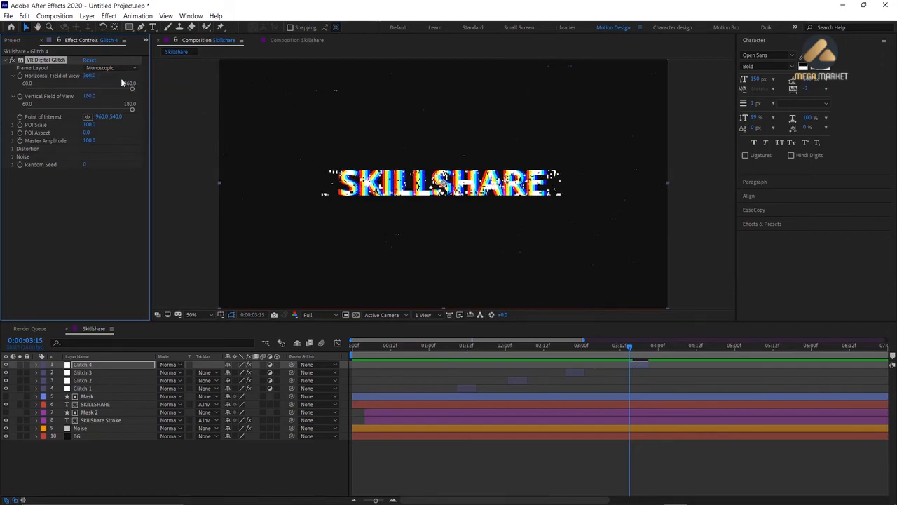
Try Color Distortion and Geometry Distortion at 100 in Glitch 4's VR Digital Glitch effect, returning both to 50
left_click(12, 148)
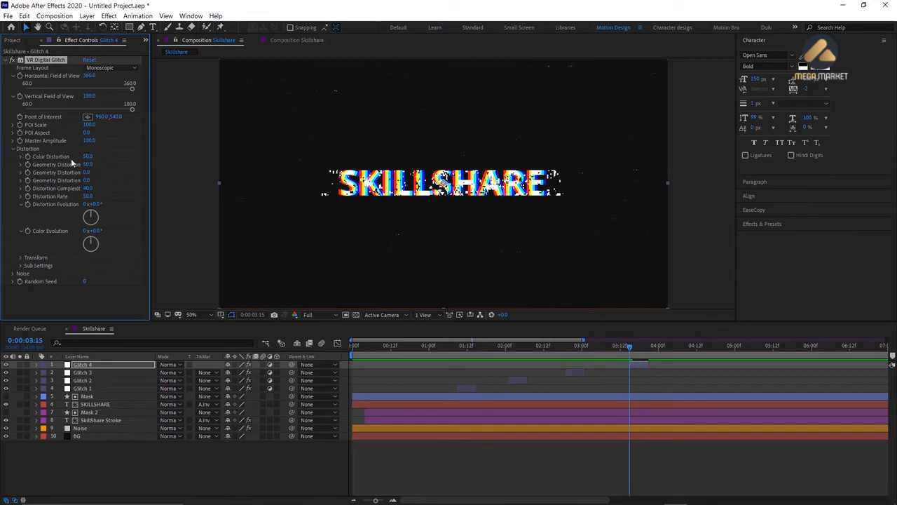
left_click_drag(87, 156, 162, 172)
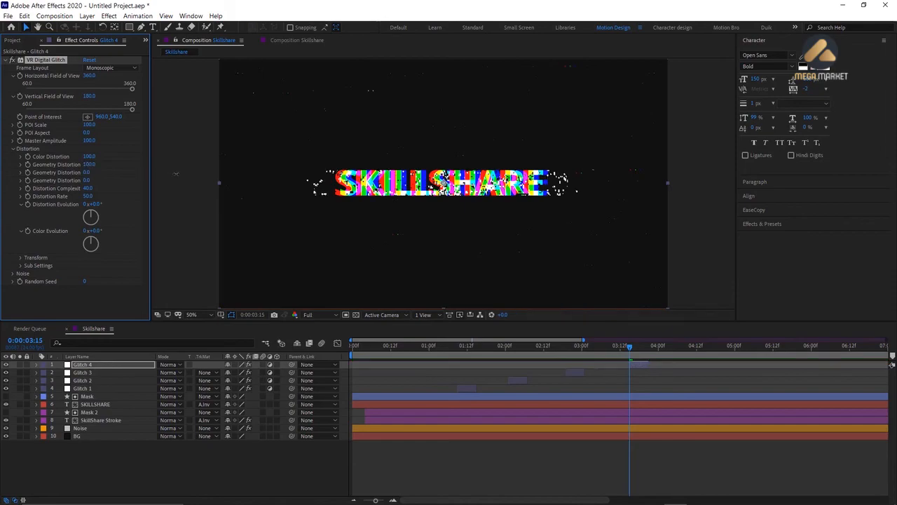
left_click(89, 156)
type("50")
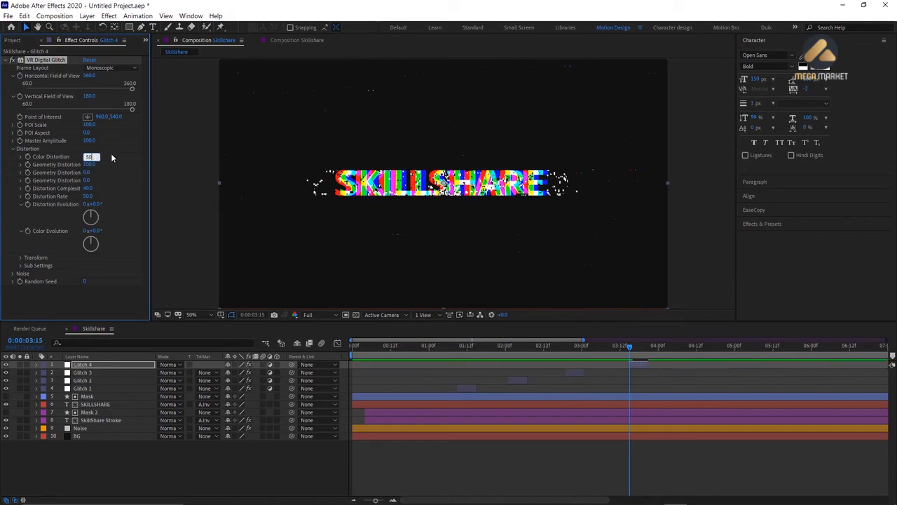
key("Return")
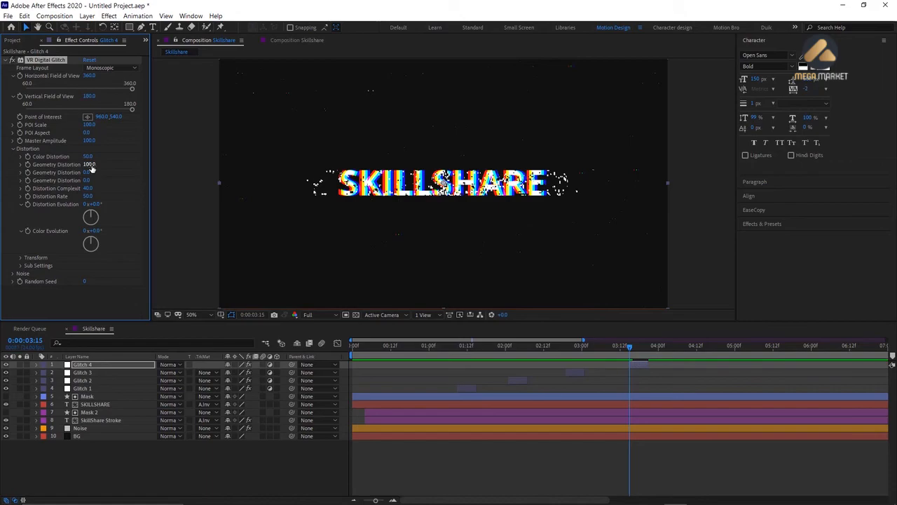
left_click(89, 164)
key("Return")
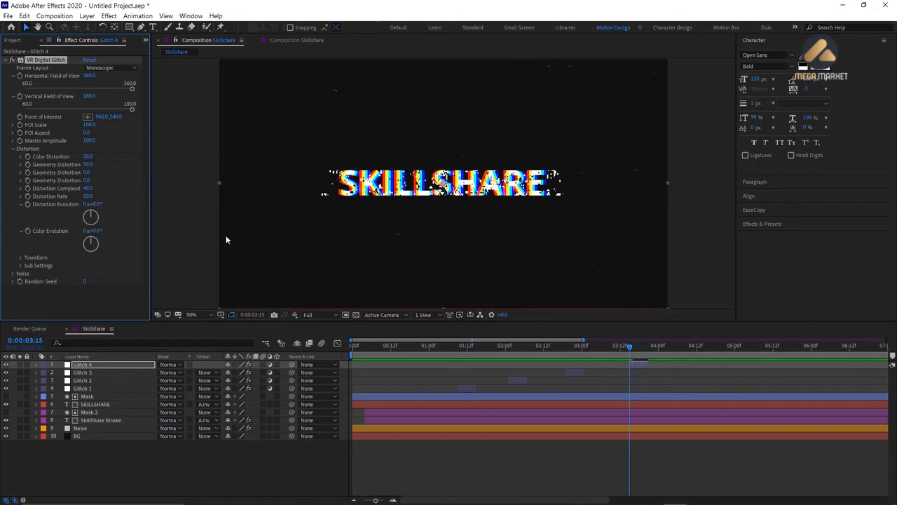
Set Glitch 4's horizontal field of view to 172.3 and vertical to 99.6, and preview the animation from the beginning to 0:00:04:12
left_click_drag(130, 90, 75, 89)
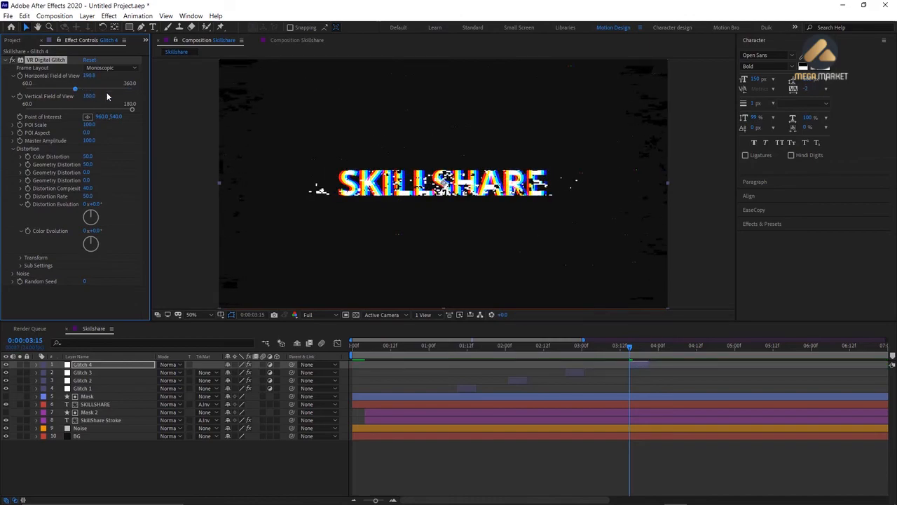
left_click_drag(132, 109, 66, 89)
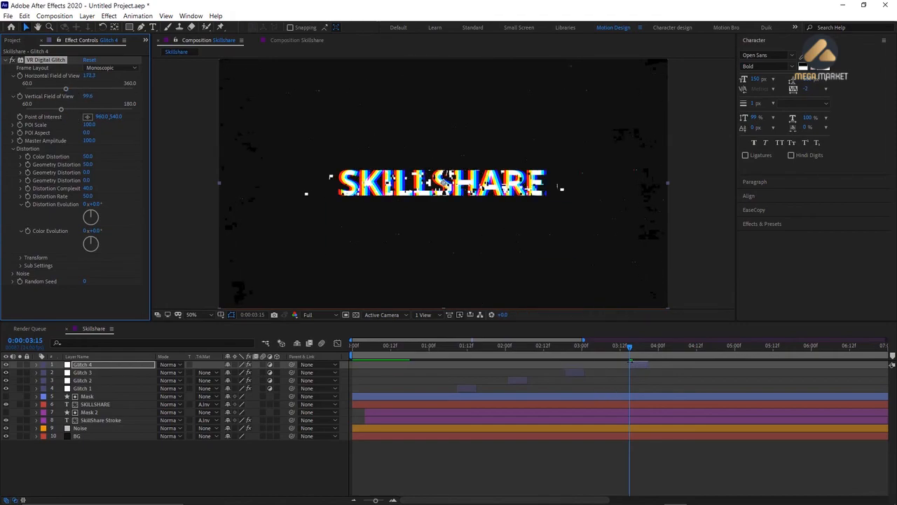
left_click_drag(630, 352, 339, 354)
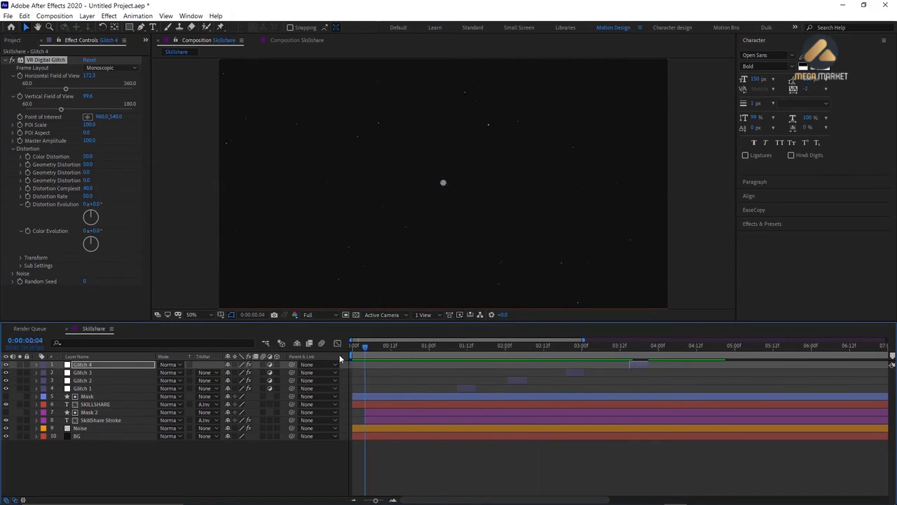
key("space")
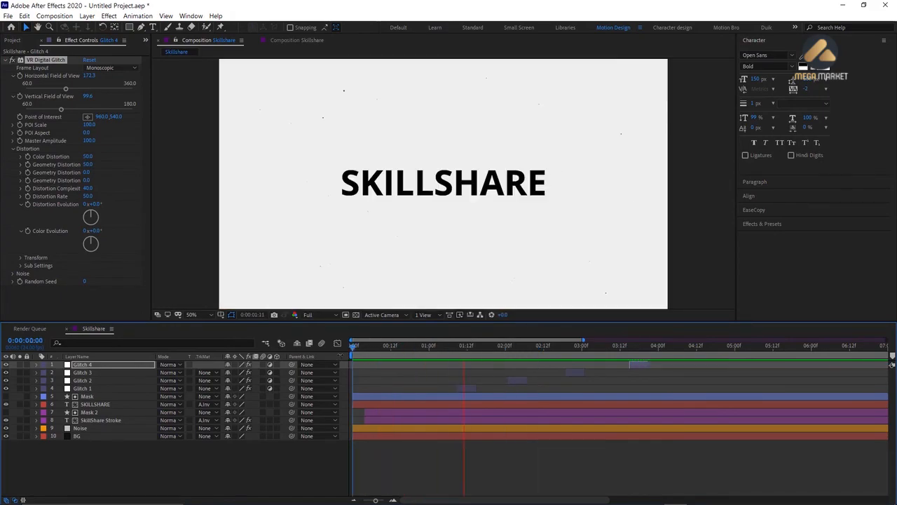
key("space")
Duplicate Glitch 4, move the copy's clip to start at 0:00:04:12 and lengthen it to about 0:00:05:00
key("ctrl+d")
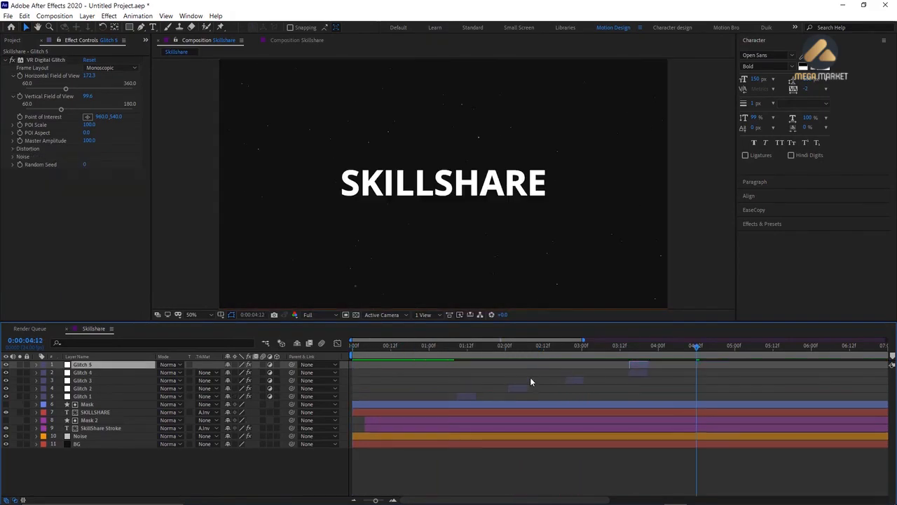
left_click_drag(634, 364, 727, 366)
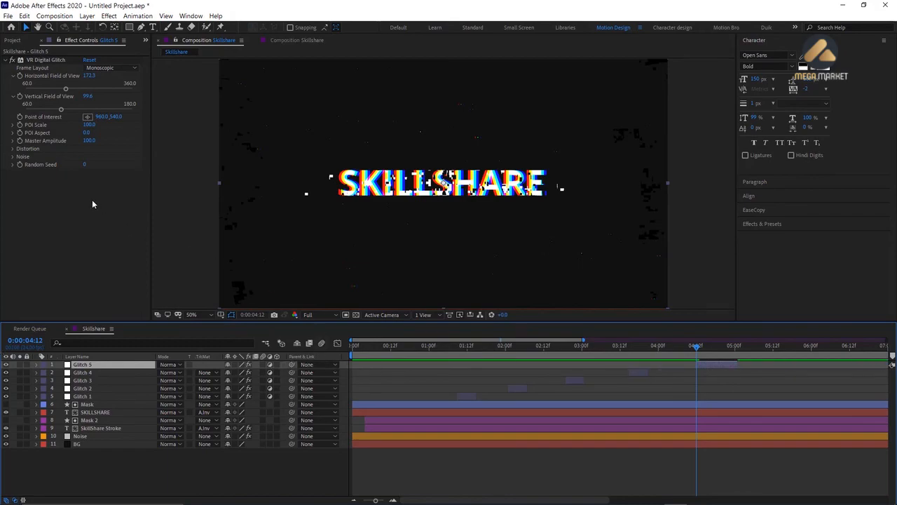
Set Color Distortion to 0 and Noise Strength to 60 in Glitch 5's VR Digital Glitch effect
left_click(14, 148)
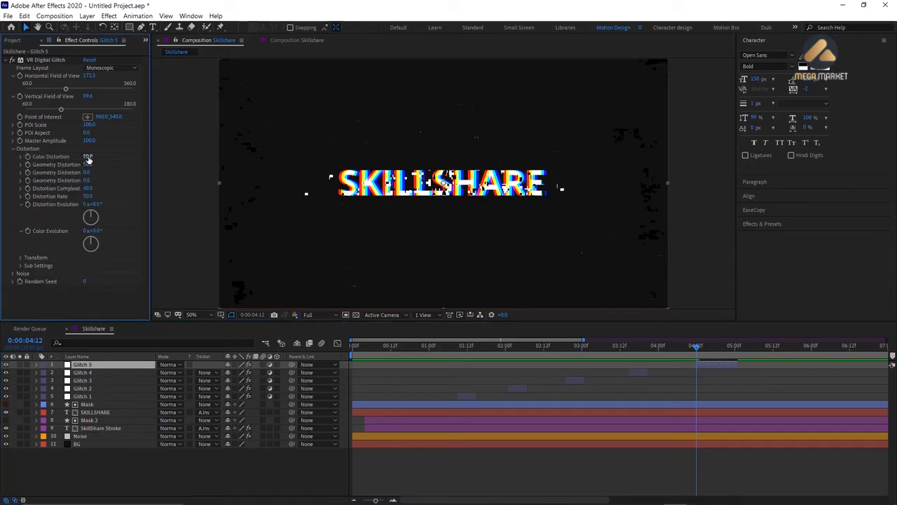
left_click_drag(88, 157, 59, 165)
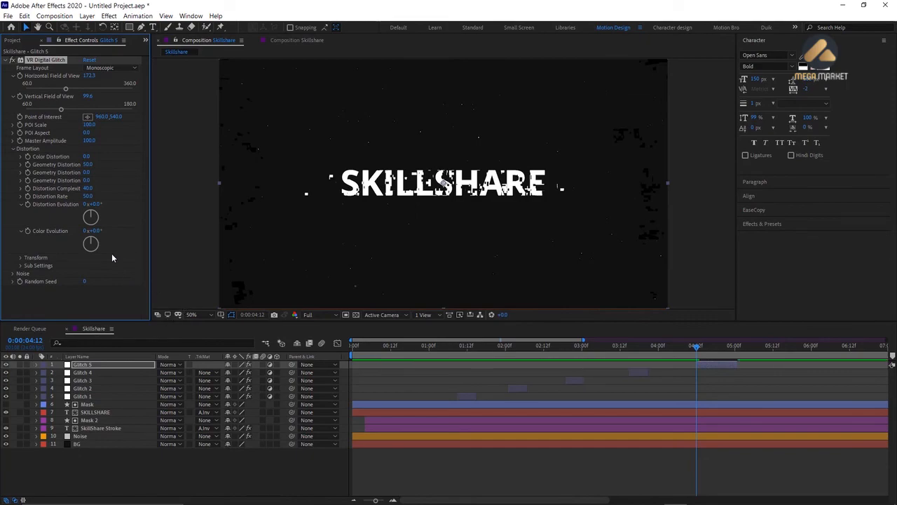
left_click(12, 274)
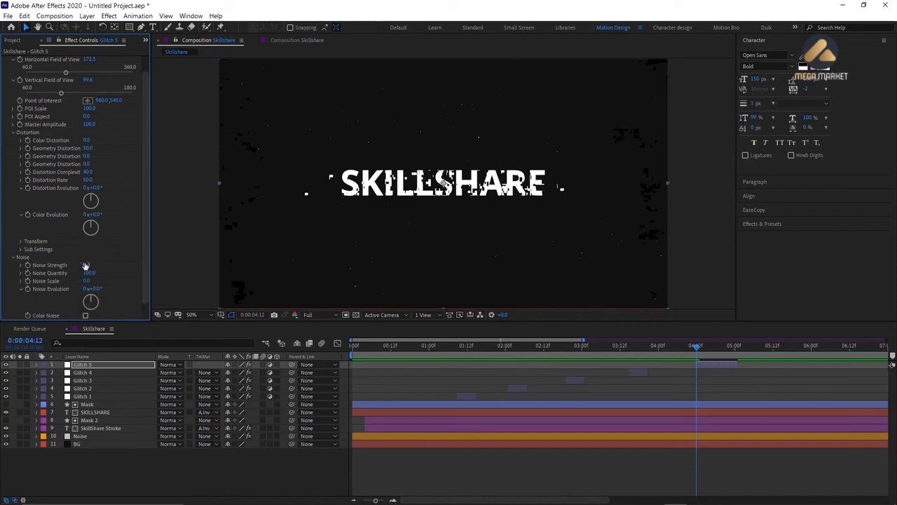
left_click_drag(89, 265, 142, 263)
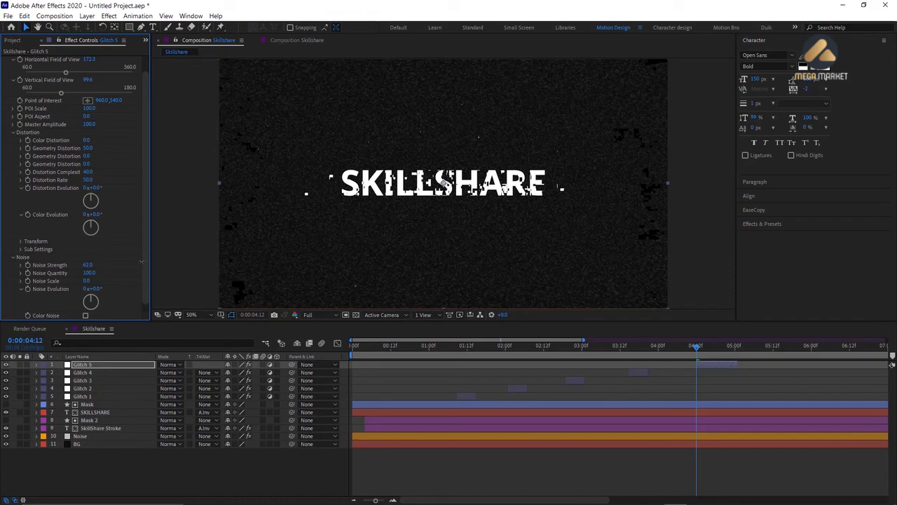
Reduce the composition view to 25% and preview the glitch animation from the beginning, replaying it from 0:00:01:10
key("comma")
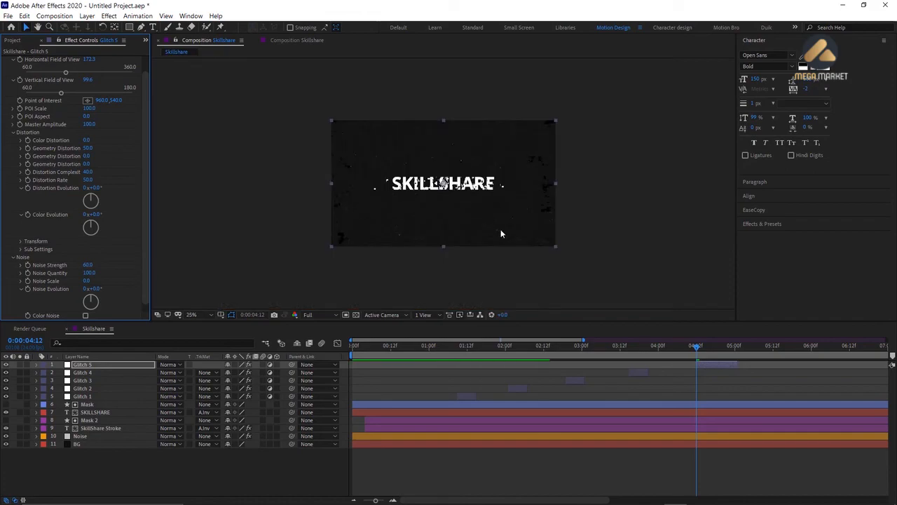
left_click_drag(703, 346, 265, 353)
key("space")
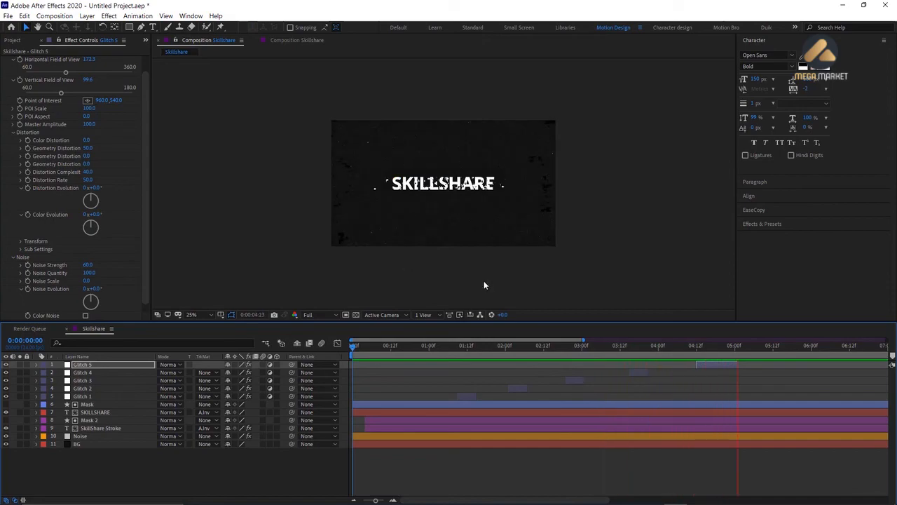
key("space")
left_click_drag(782, 364, 463, 372)
key("space")
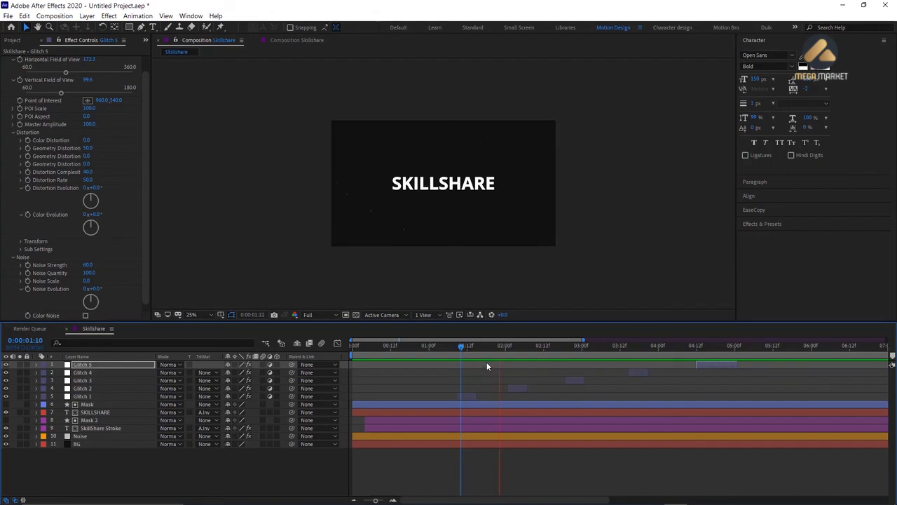
key("space")
Move the Glitch 3, 4 and 5 clips earlier to start at about 0:00:02:13, 0:00:03:00 and 0:00:03:10, and preview from the beginning
left_click_drag(535, 352, 609, 377)
left_click_drag(714, 362, 647, 363)
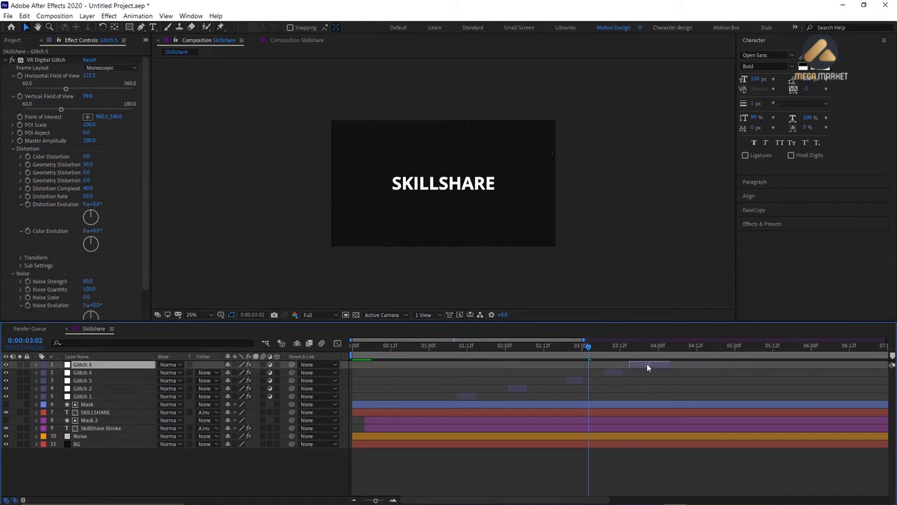
left_click_drag(574, 382, 556, 383)
left_click_drag(611, 372, 591, 371)
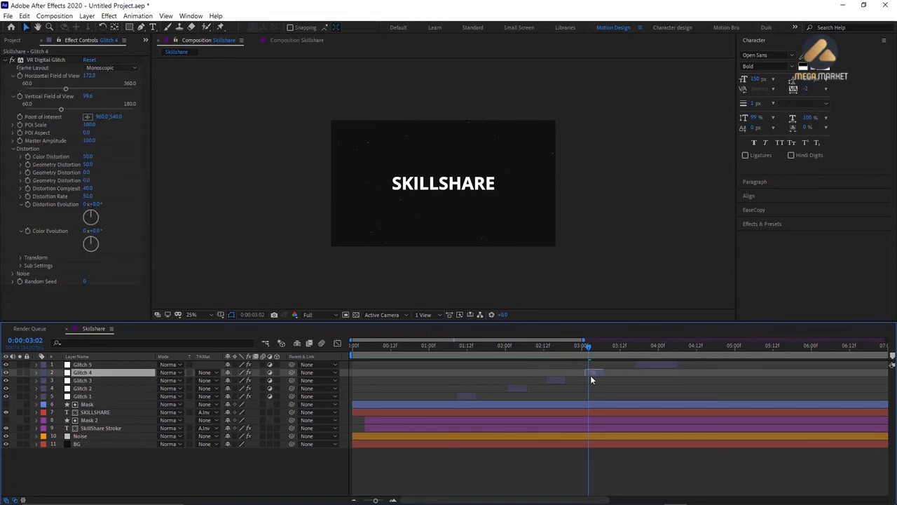
left_click_drag(658, 362, 633, 365)
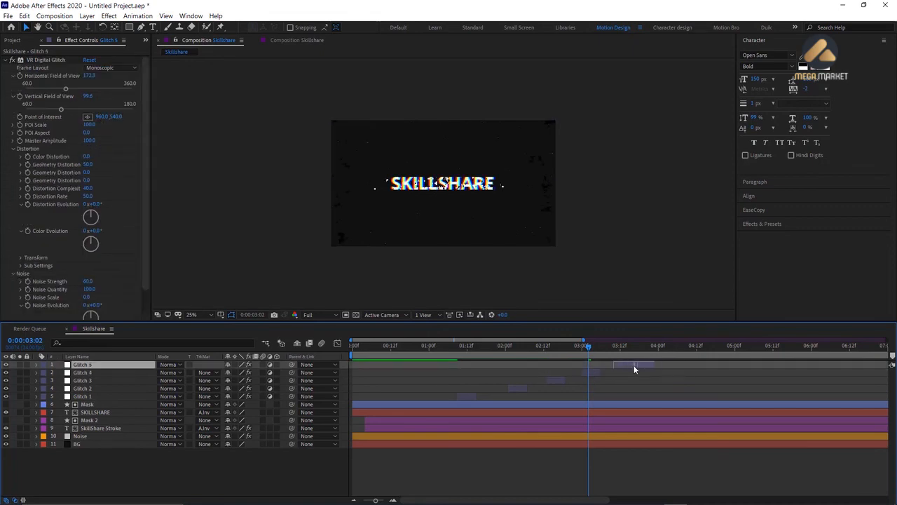
left_click_drag(585, 346, 355, 367)
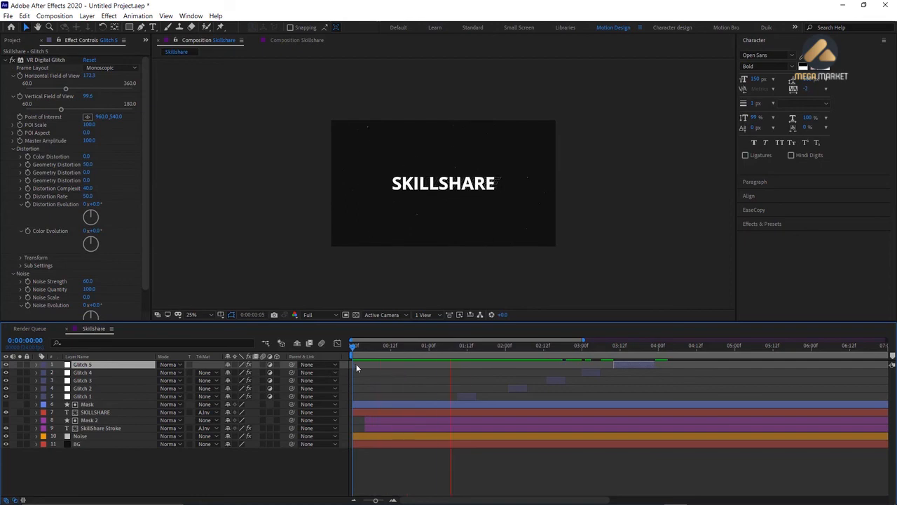